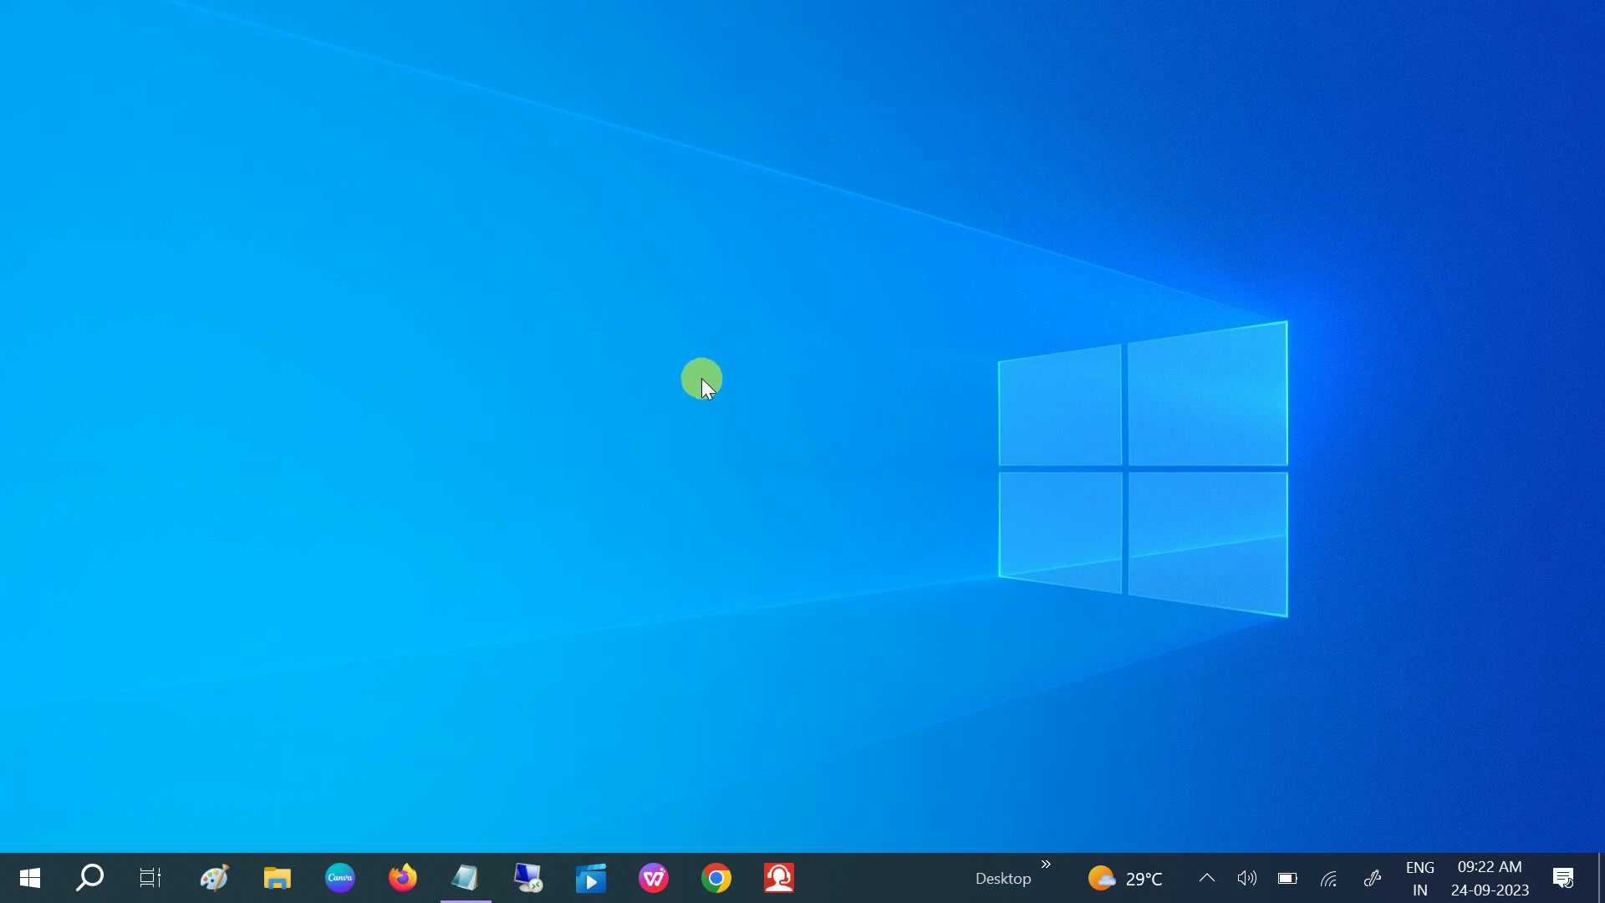
Step: Launch Google Chrome from the taskbar and bring up its three-dot menu
click(721, 872)
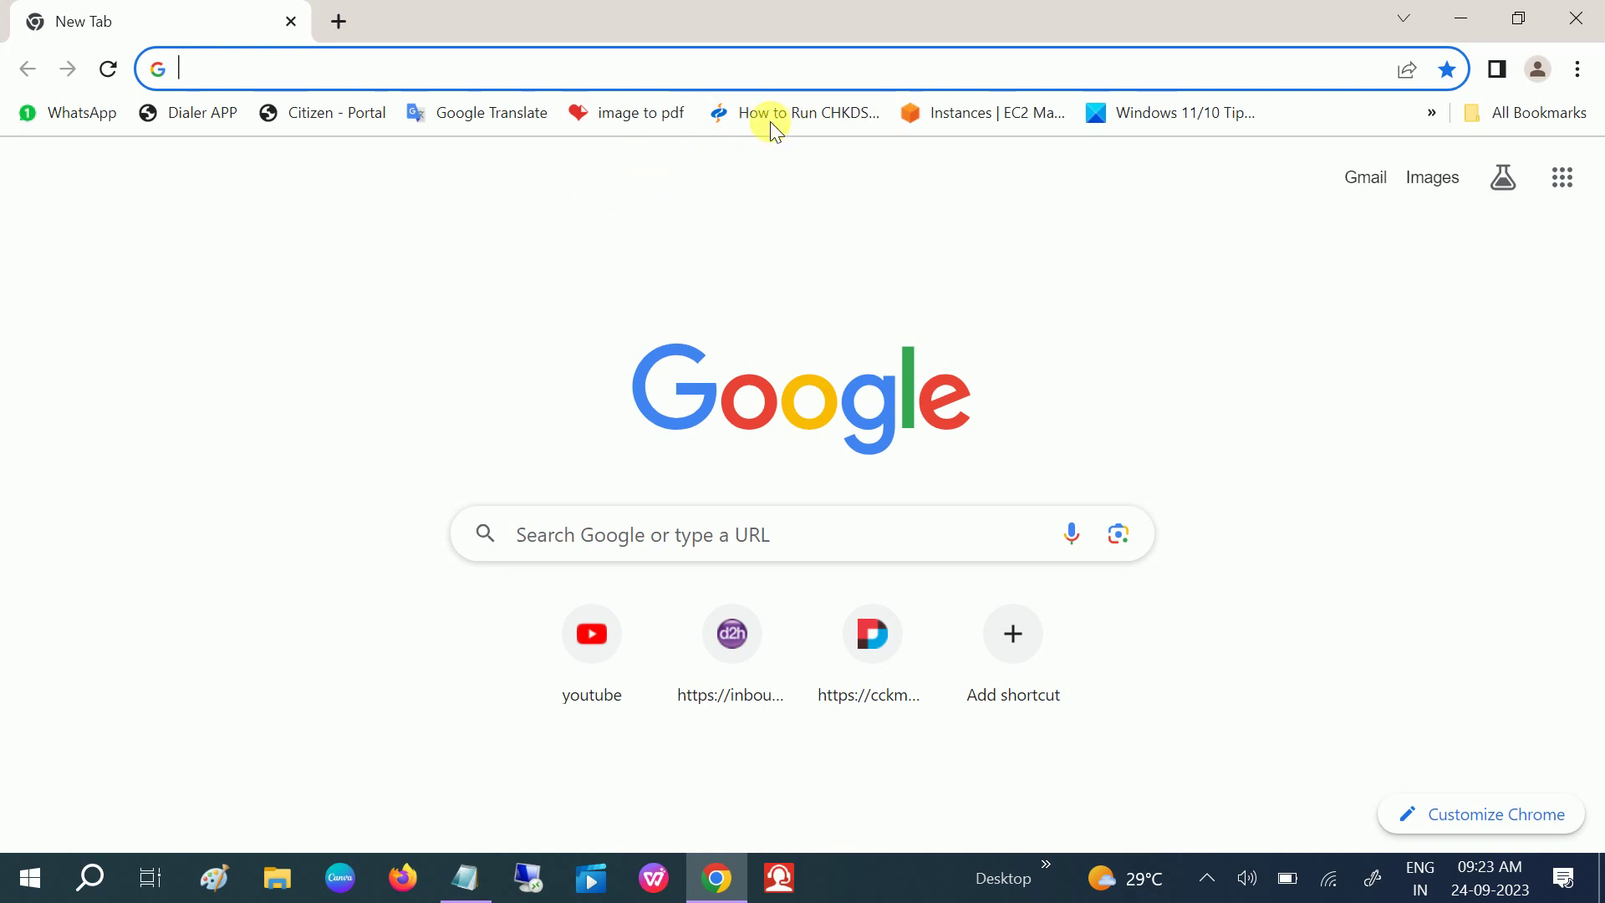
click(1580, 69)
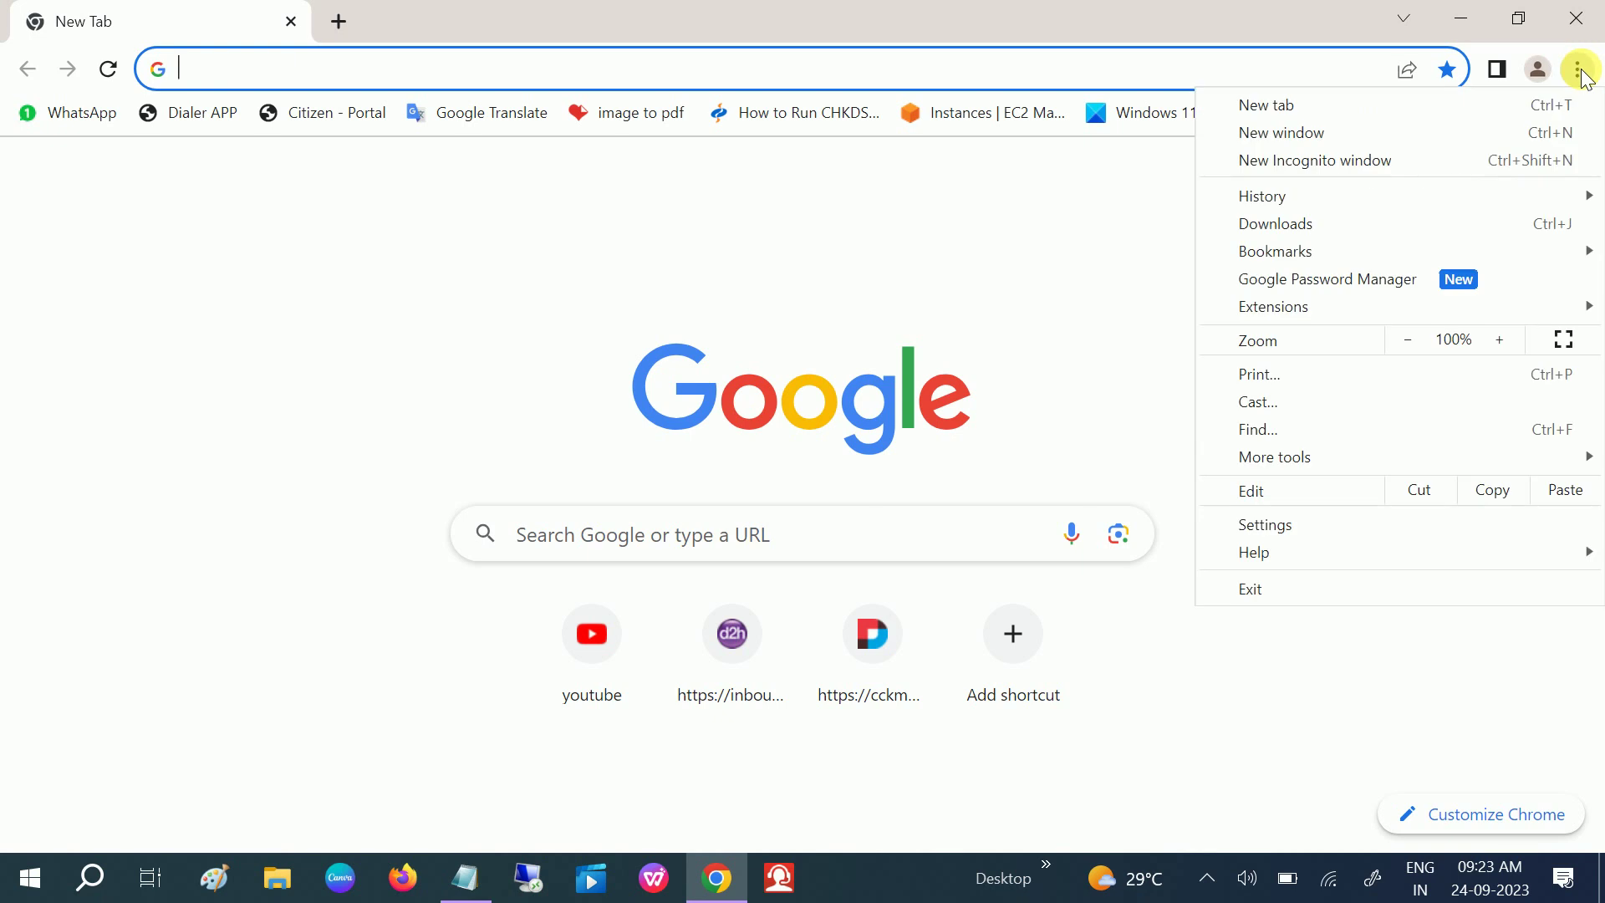
Step: Go to the History page and bring up Clear browsing data in a new Settings tab
mouse_move(1374, 205)
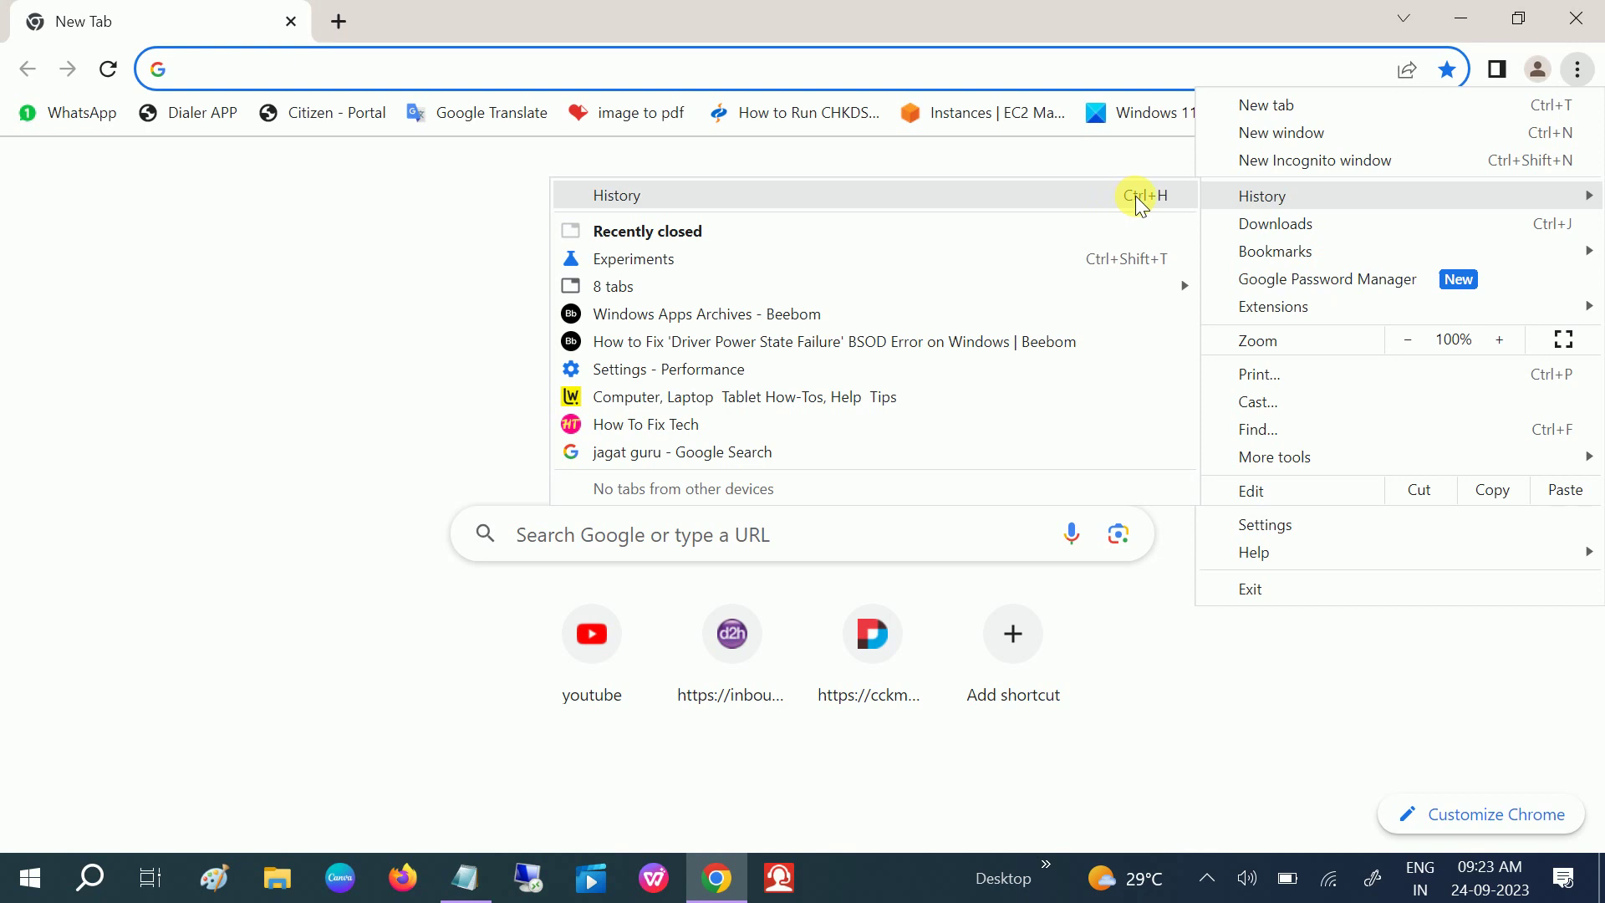
click(1003, 194)
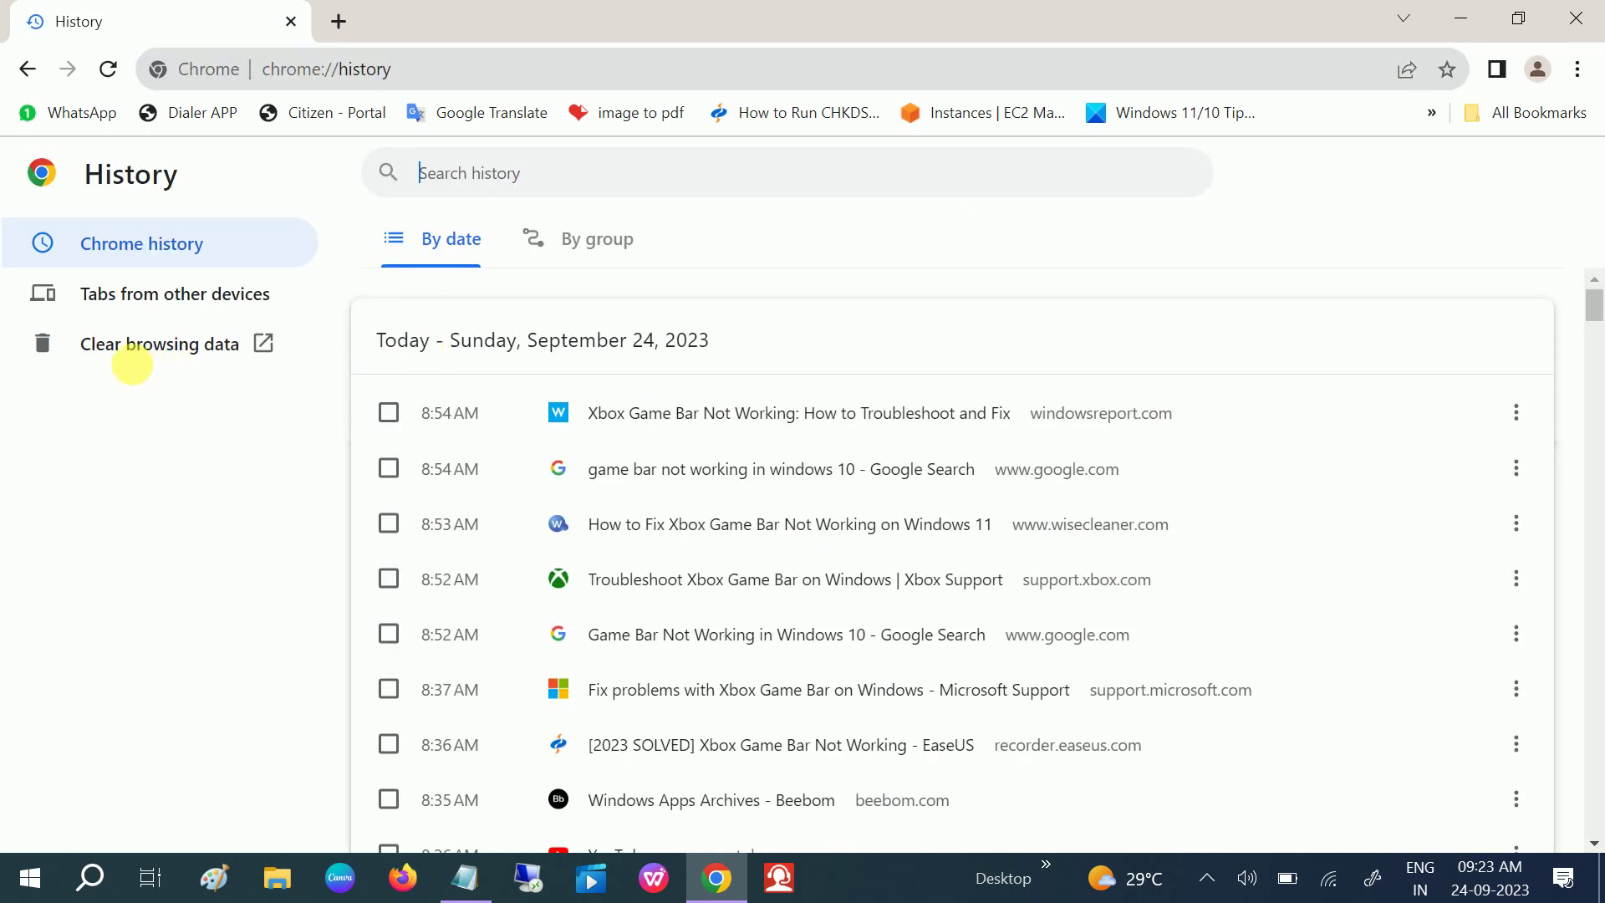
click(155, 355)
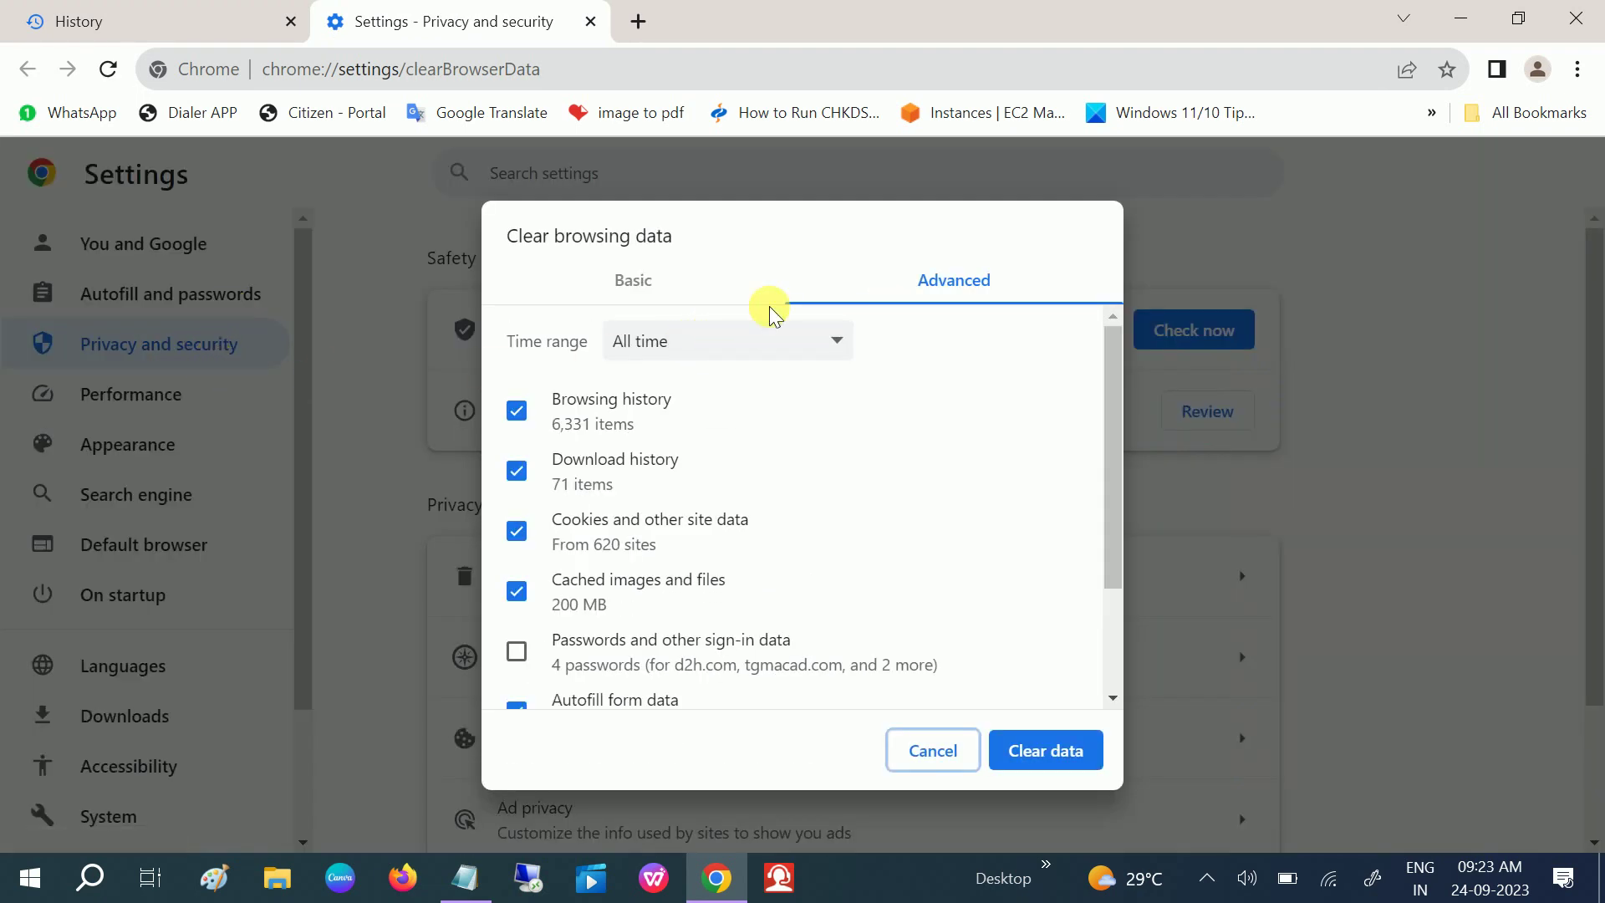
Step: Compare the Basic and Advanced clearing options, keep Time range at All time, then close the dialog
click(633, 294)
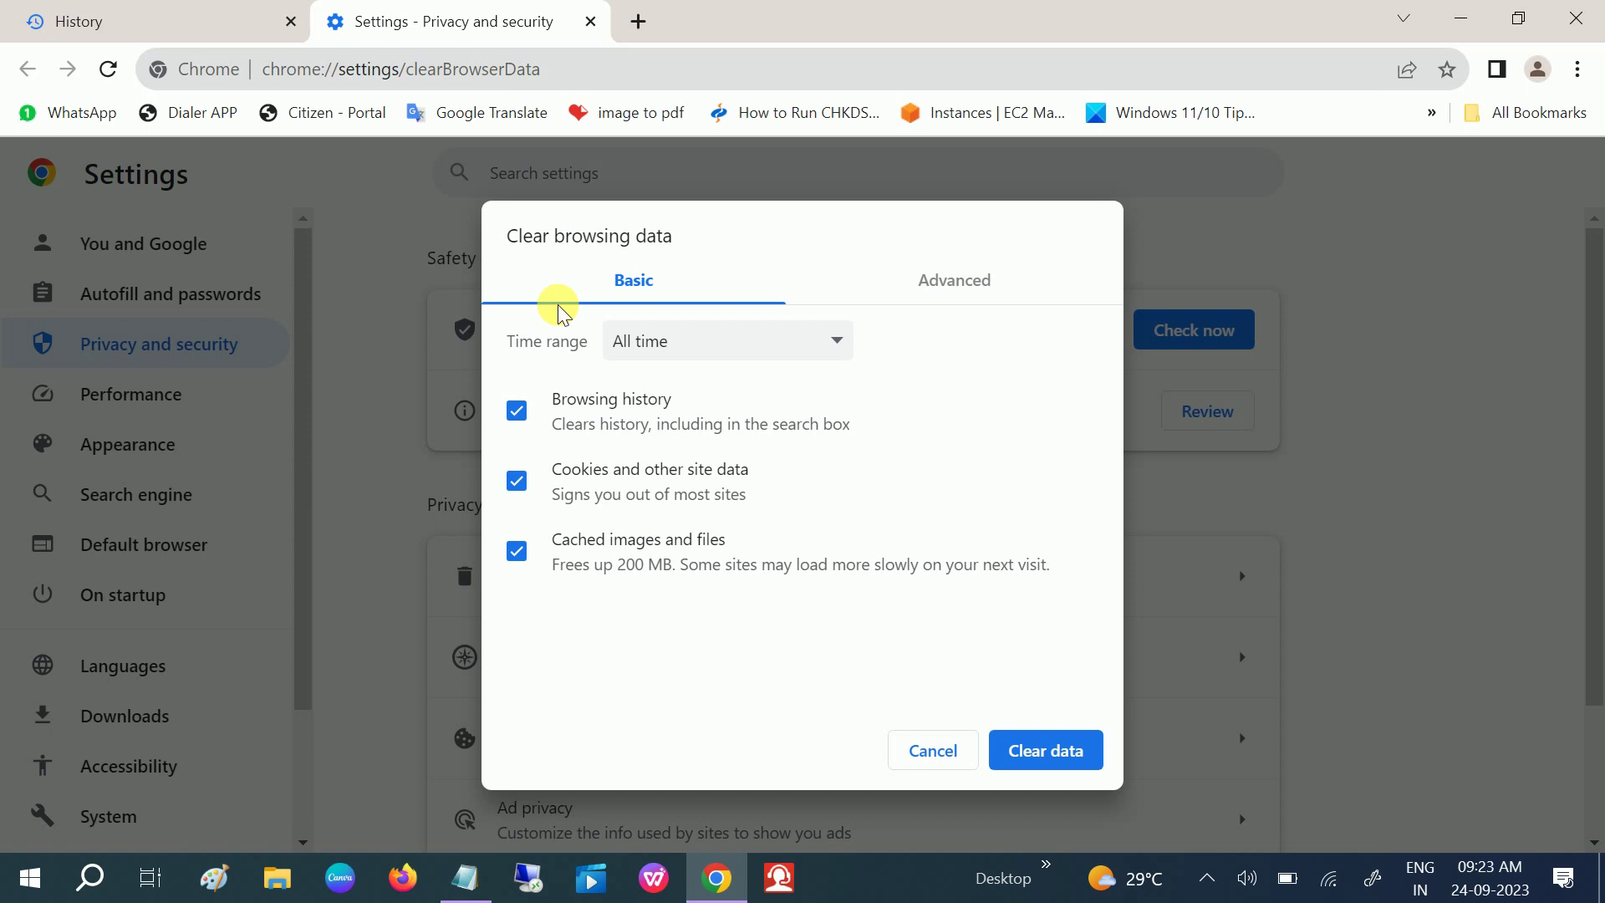
click(967, 292)
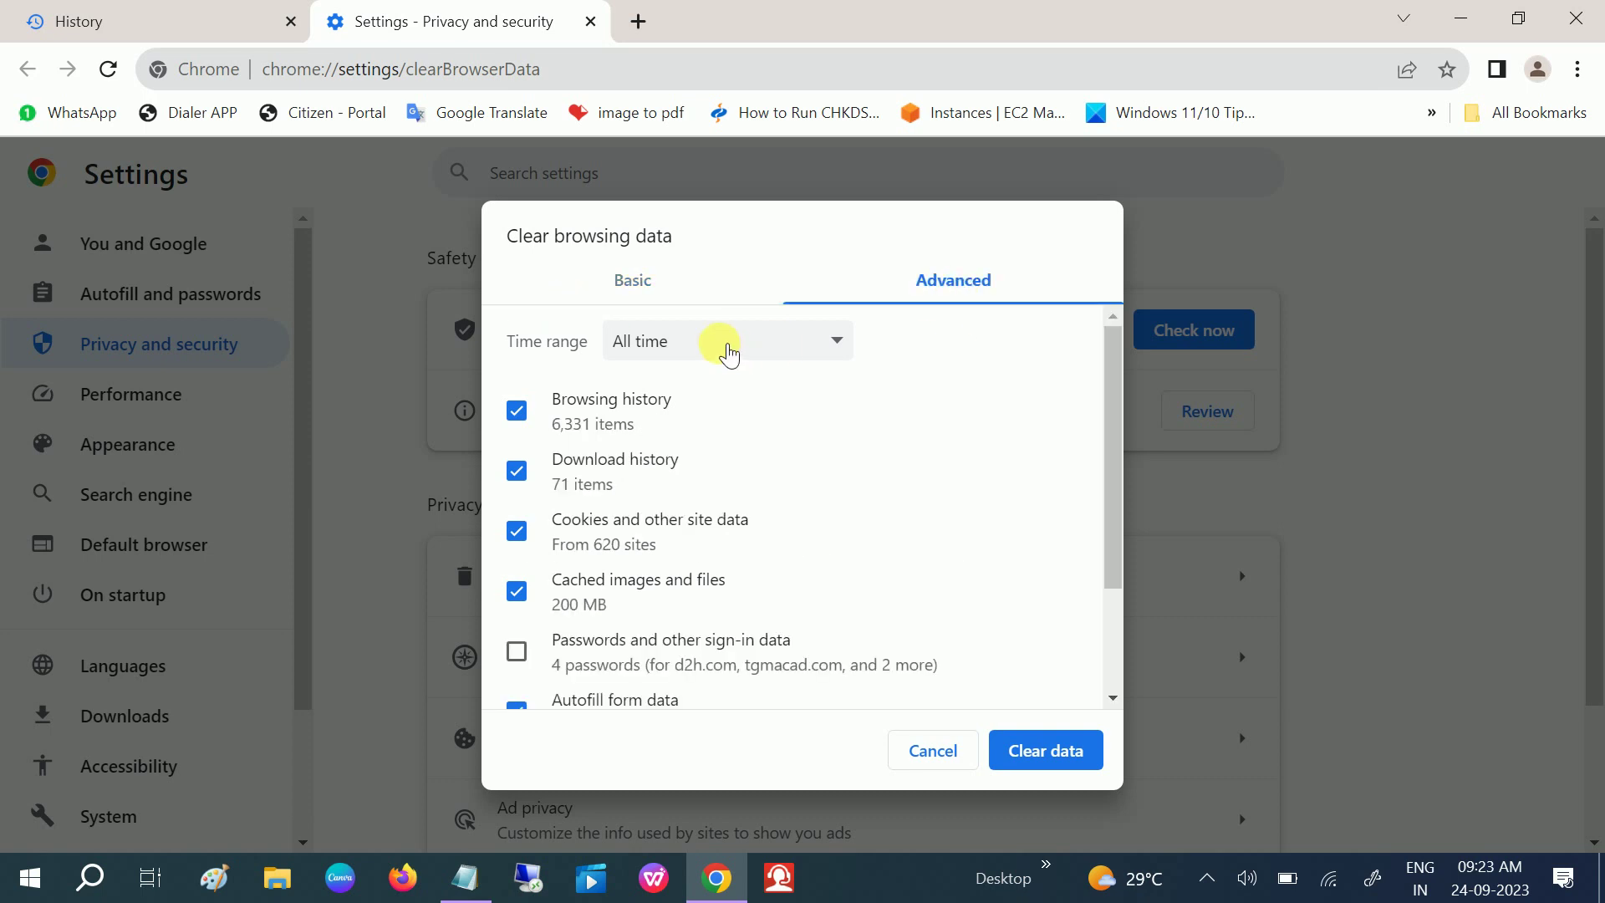
click(729, 351)
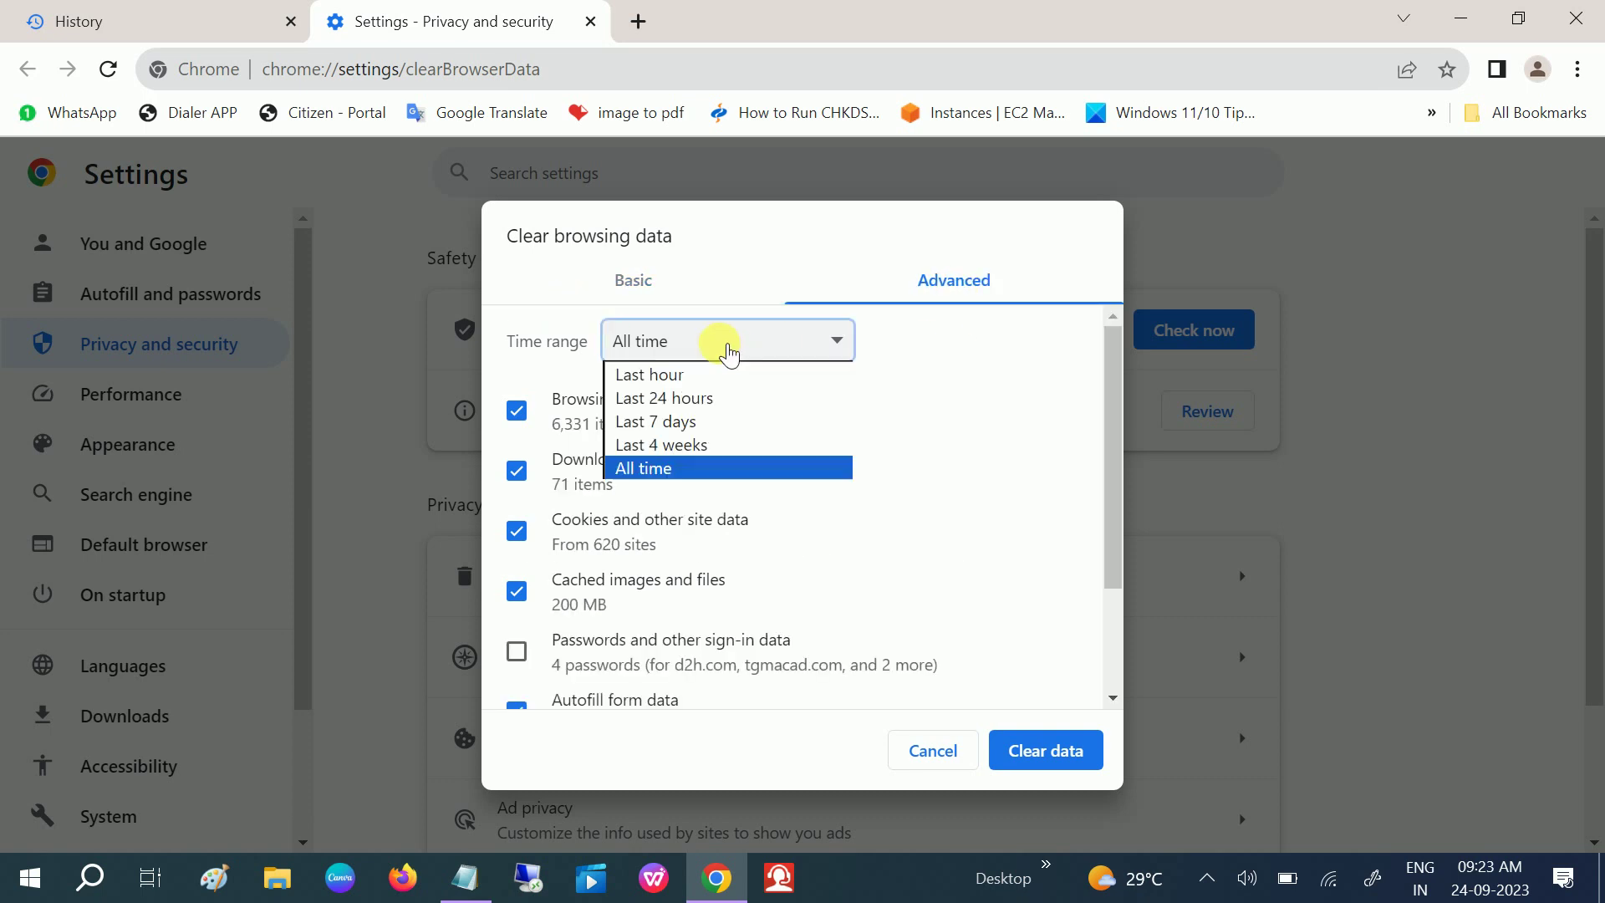
click(658, 470)
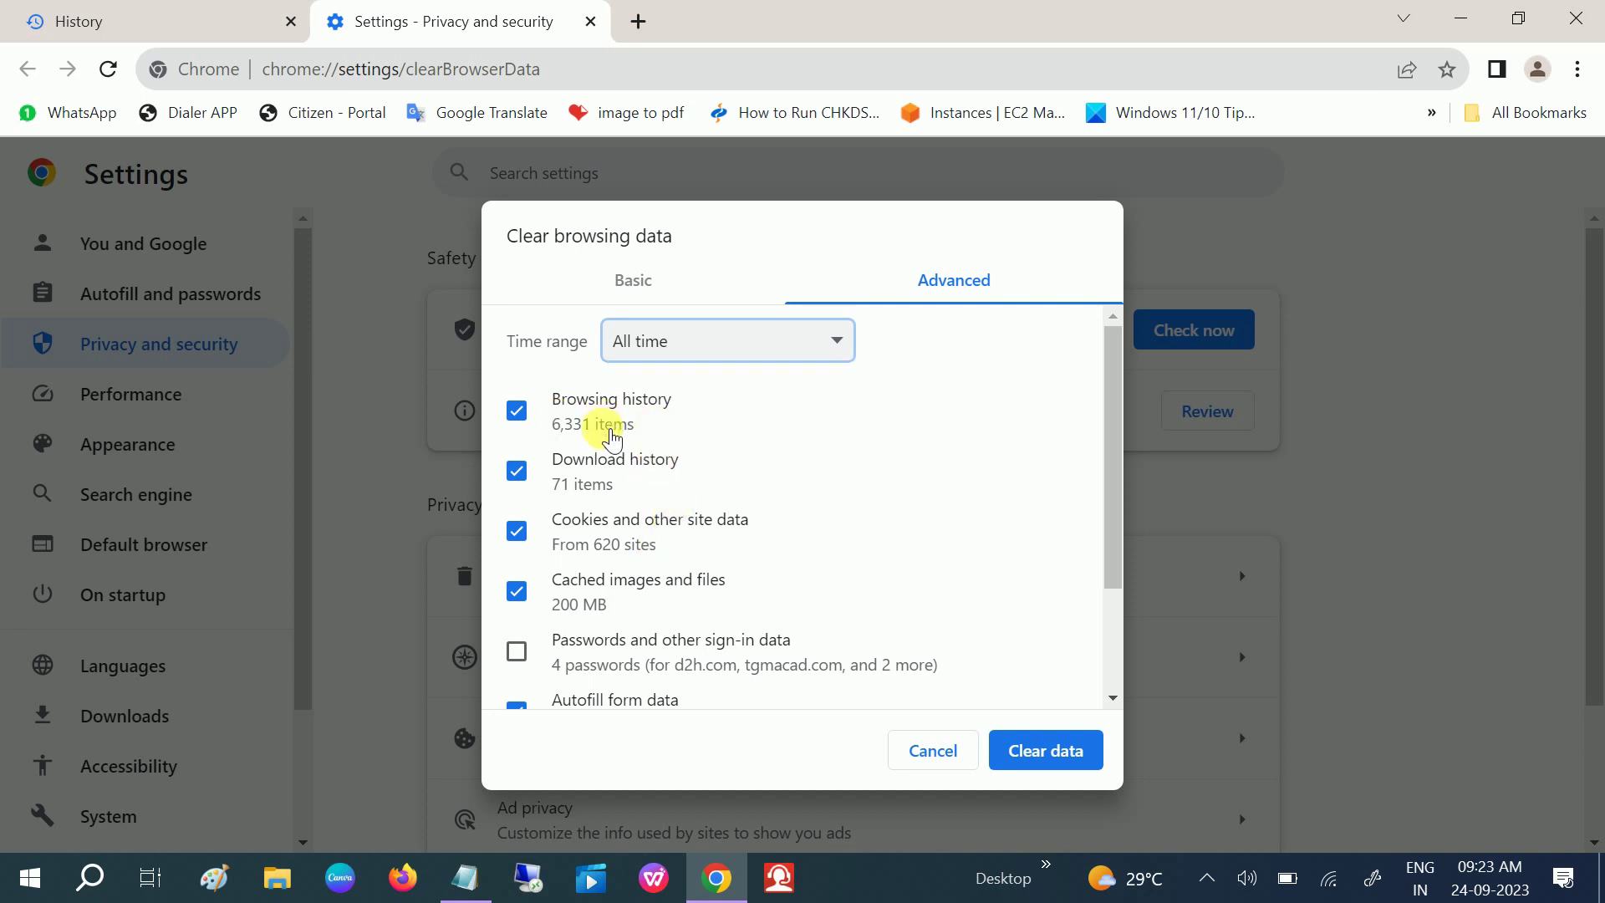
scroll(600, 530, down, 3)
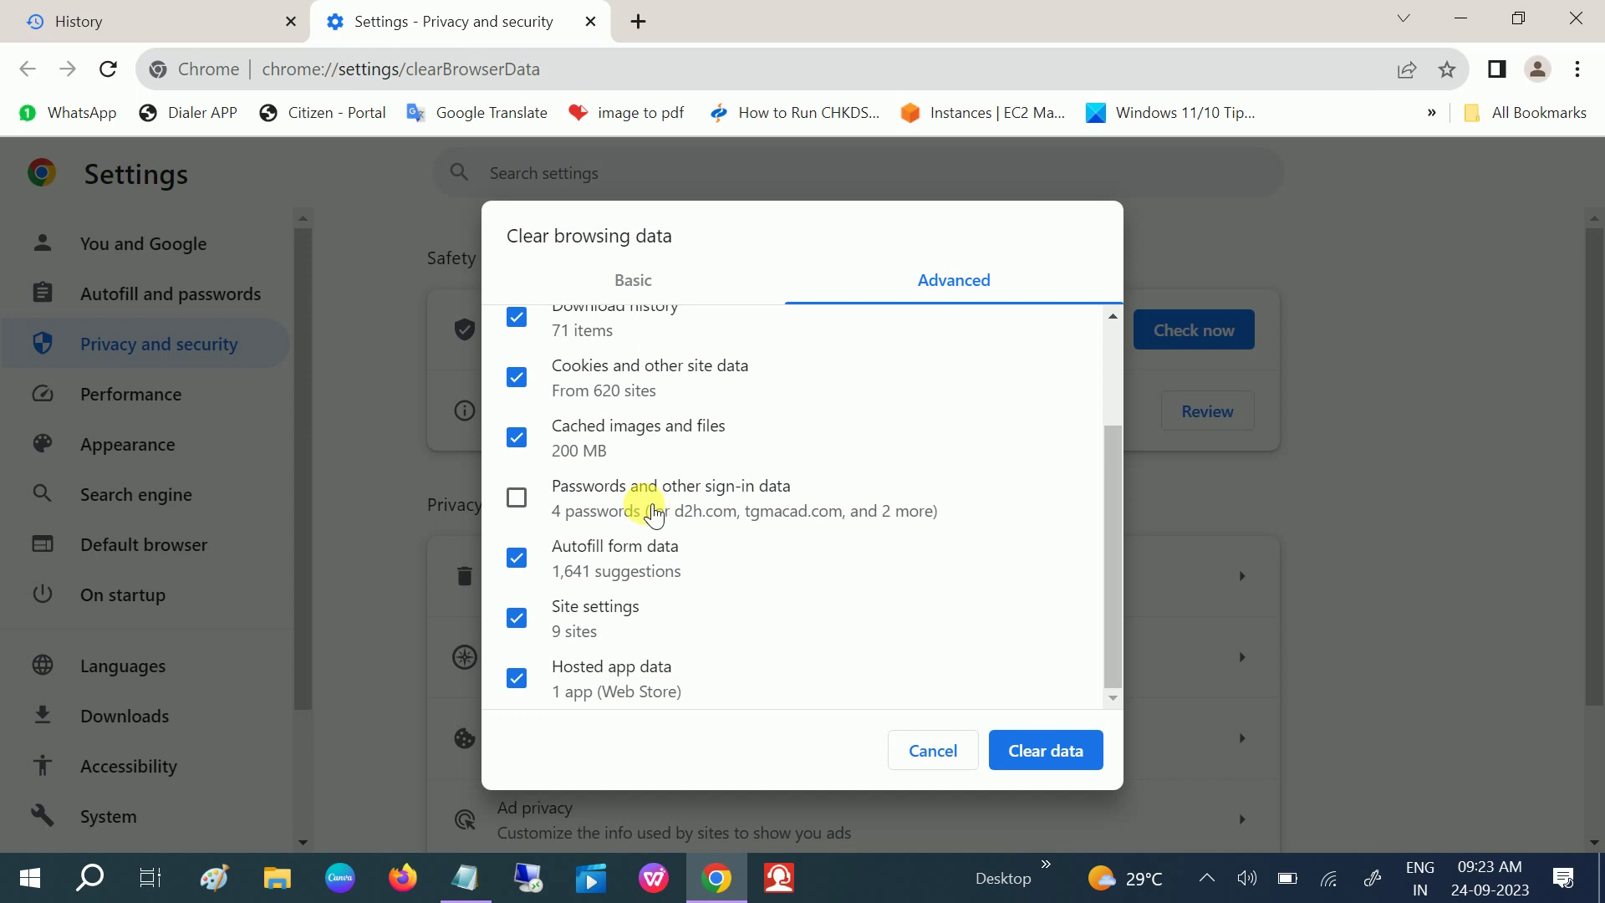
scroll(655, 514, up, 2)
scroll(711, 501, up, 1)
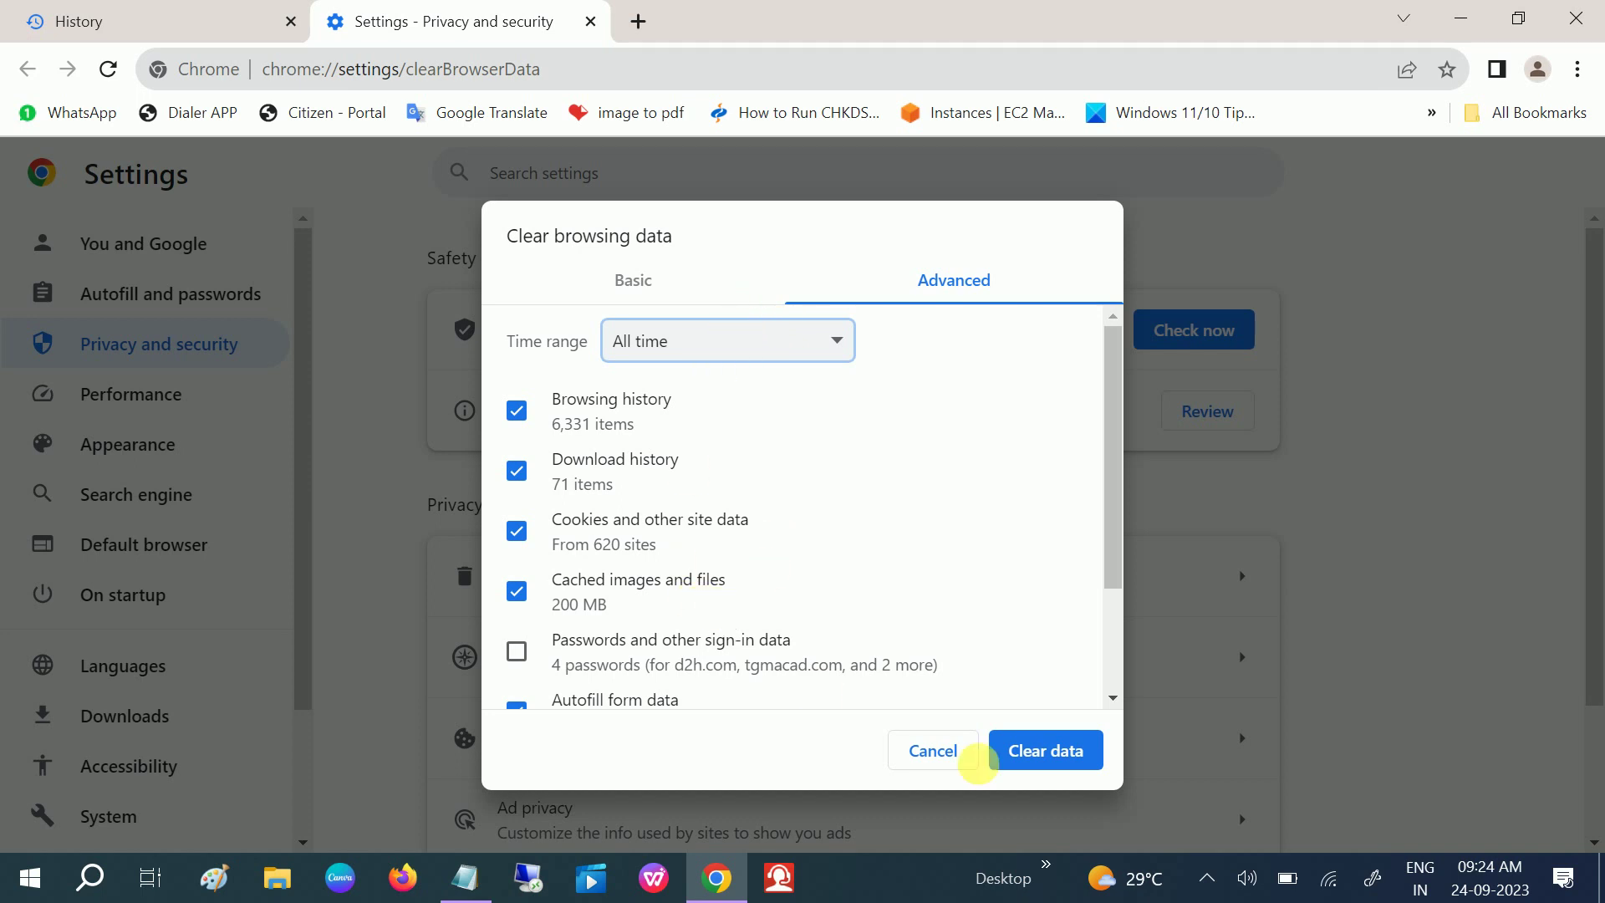
click(933, 751)
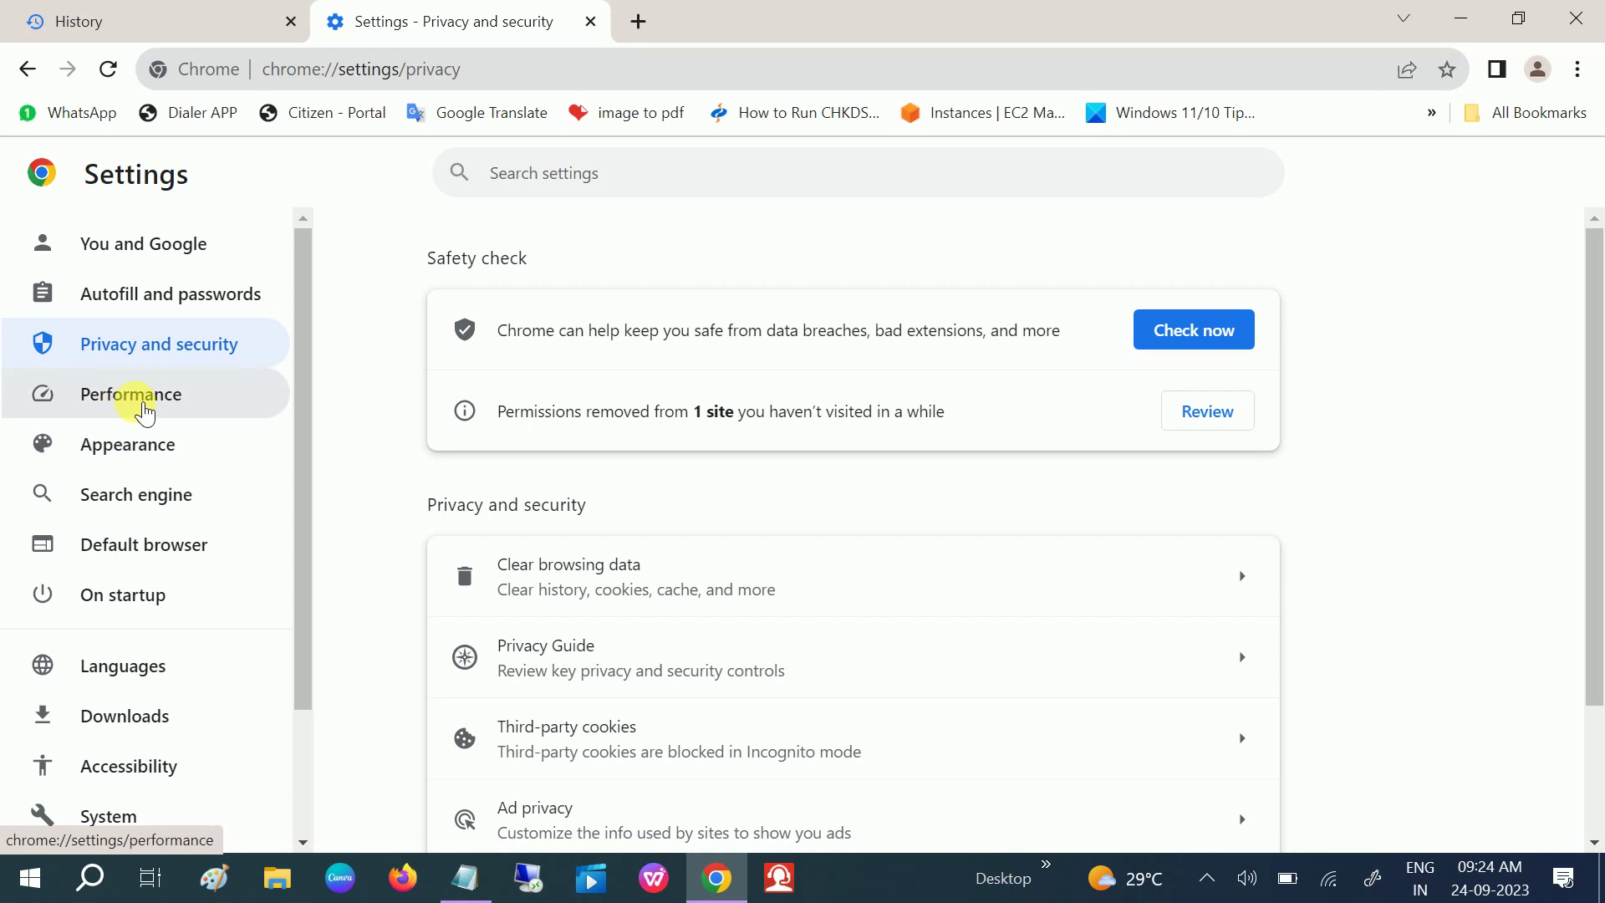
Step: Switch Memory Saver on in the Performance settings and scroll down the sidebar
click(144, 412)
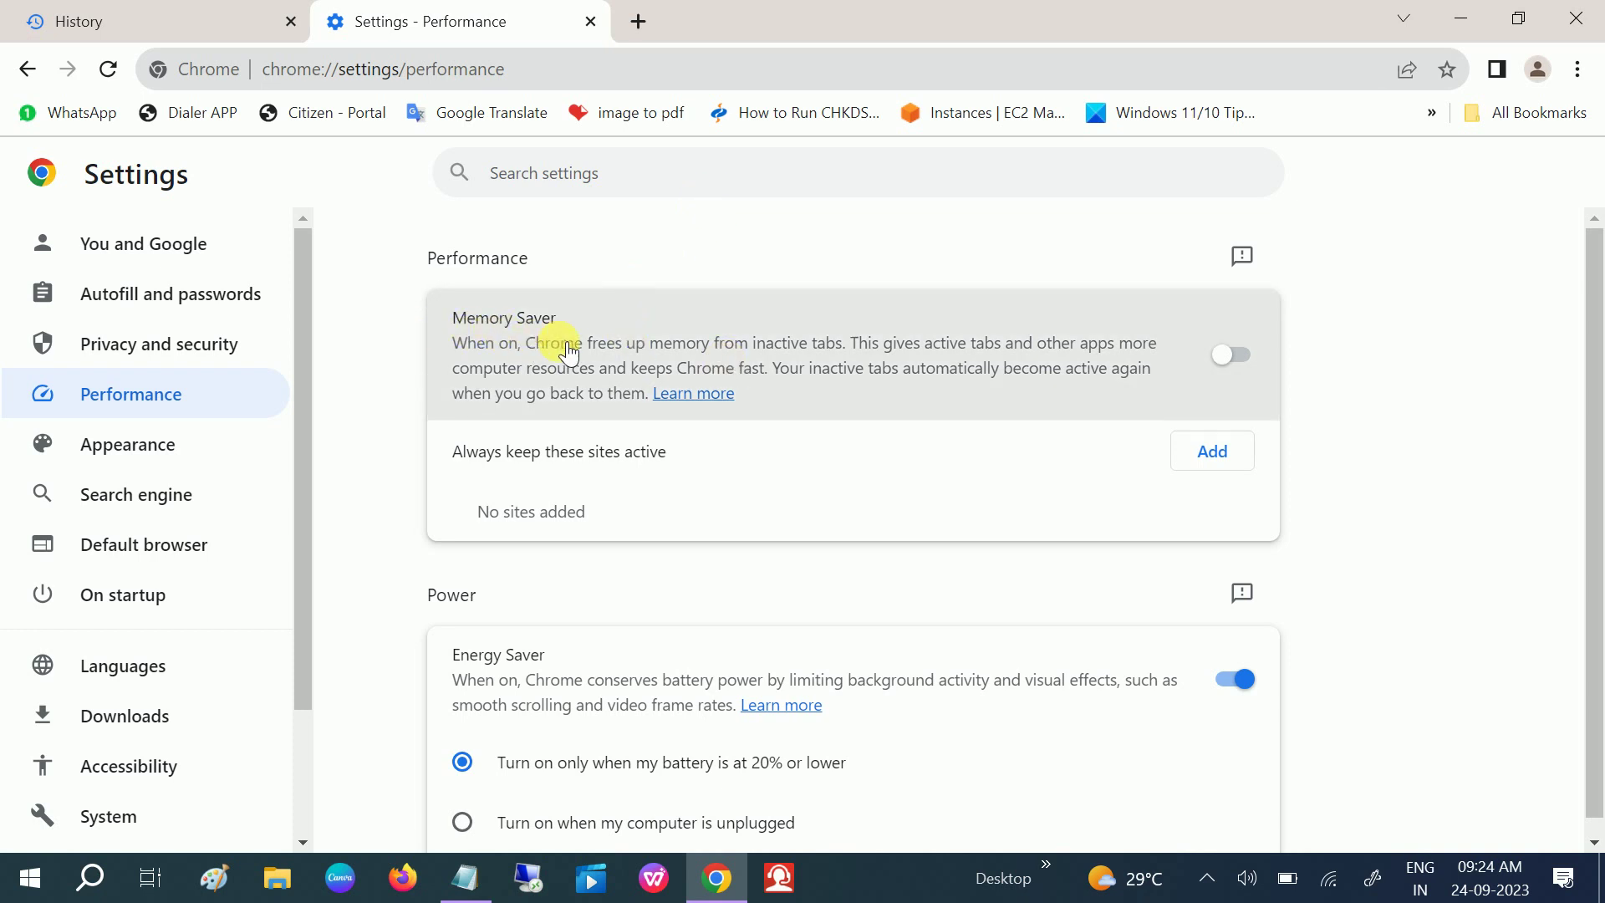
click(1239, 356)
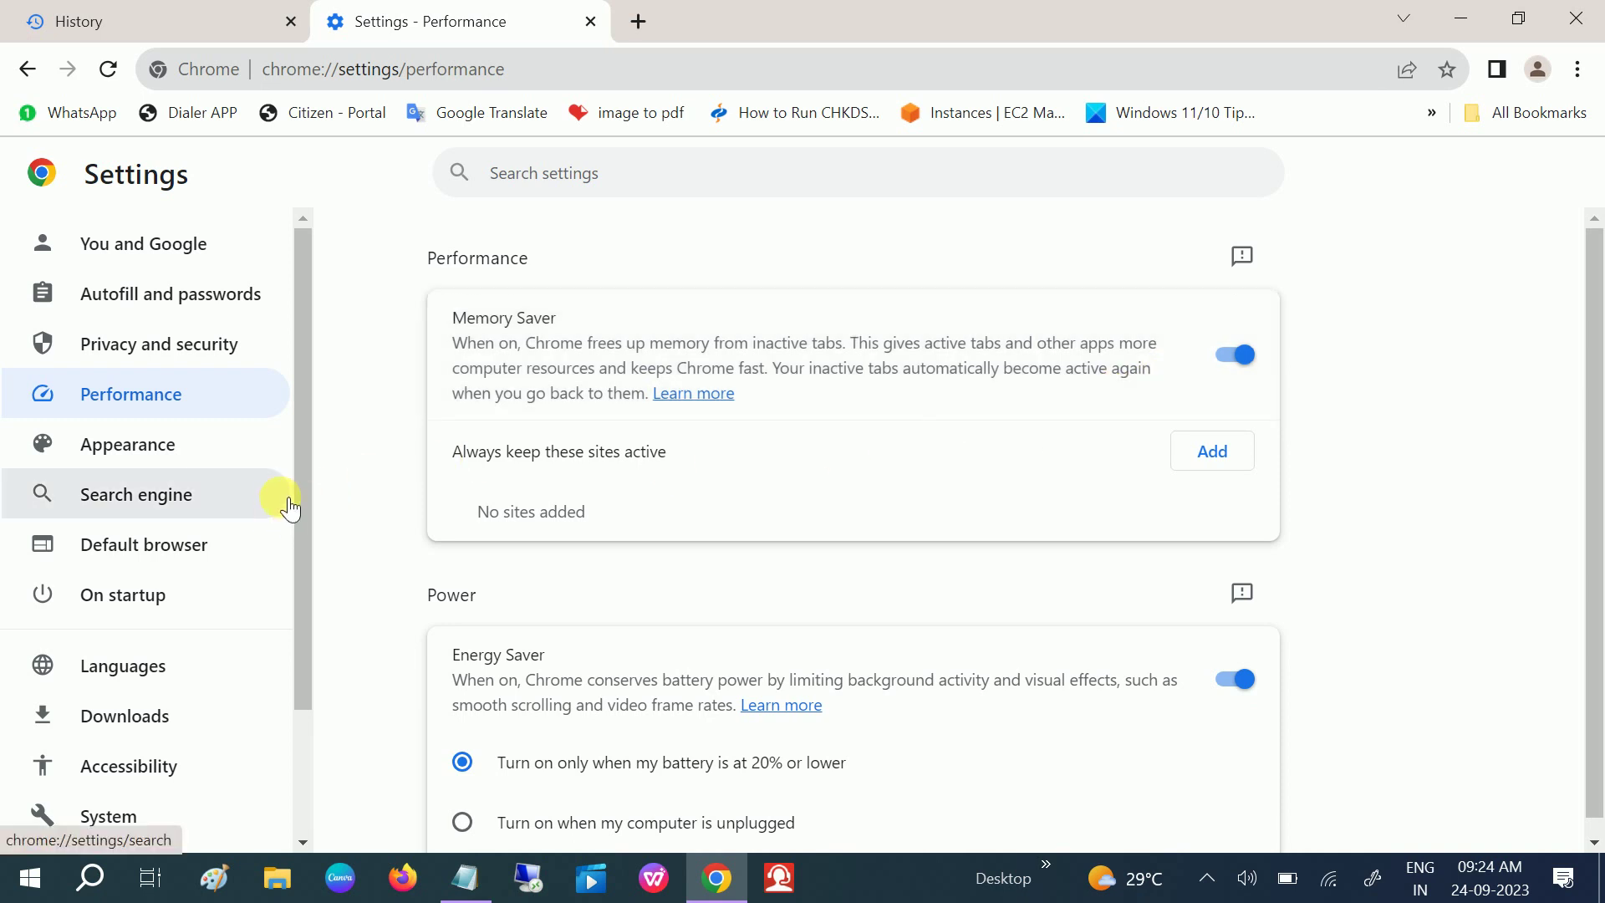
drag(303, 487, 296, 625)
drag(296, 688, 296, 690)
Step: Bring up the Reset settings restore-defaults warning, read its listed effects, and cancel without resetting
click(180, 709)
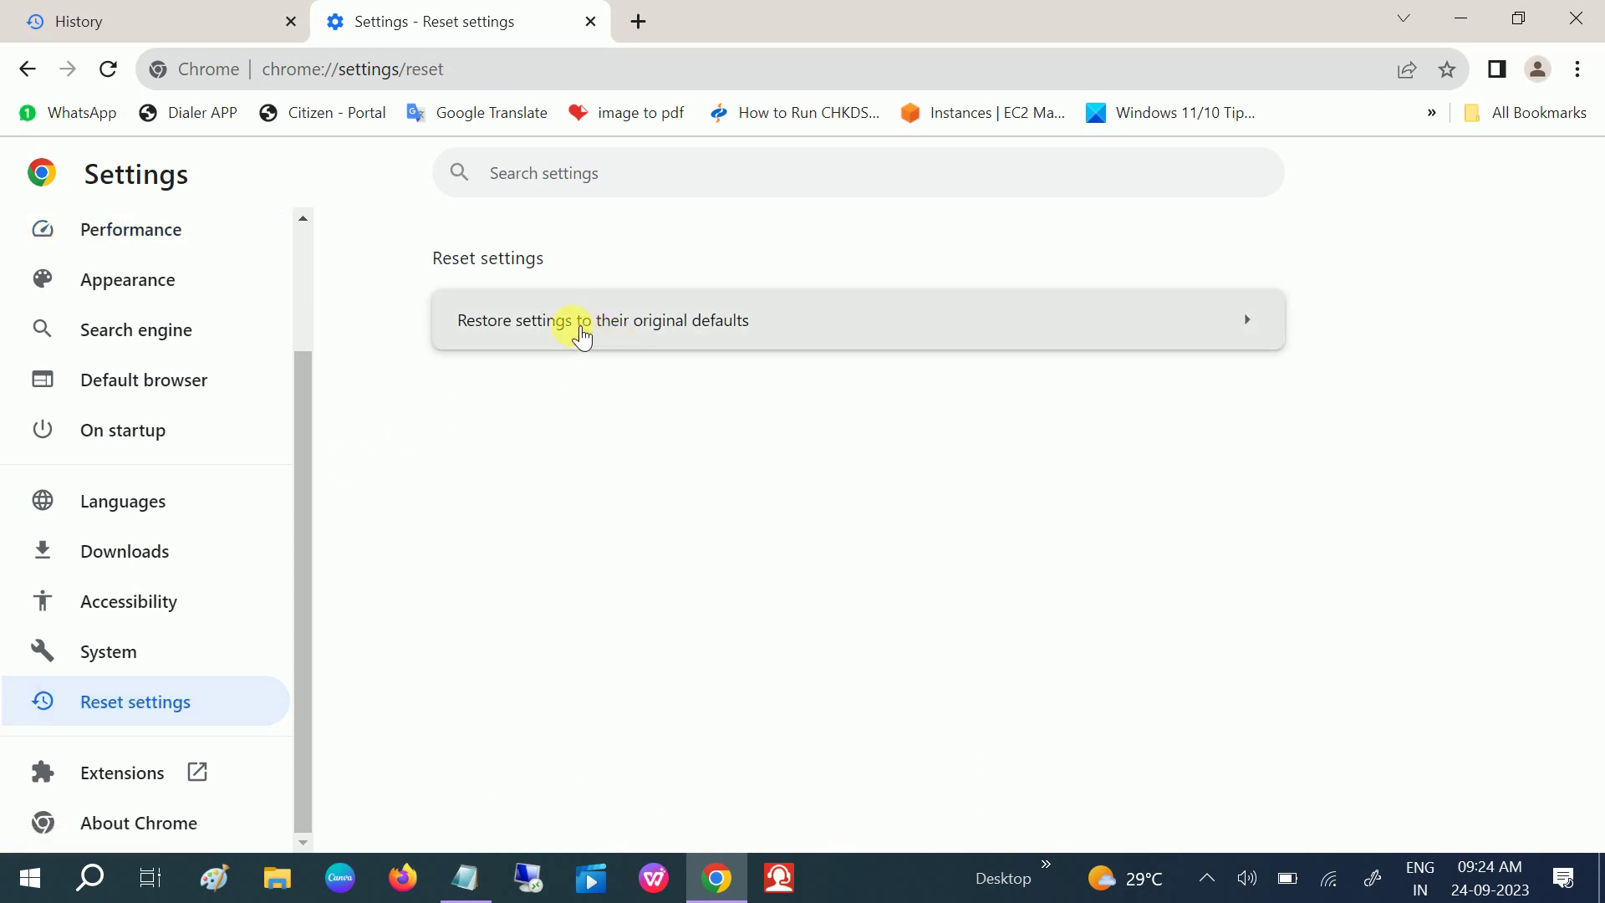
click(641, 323)
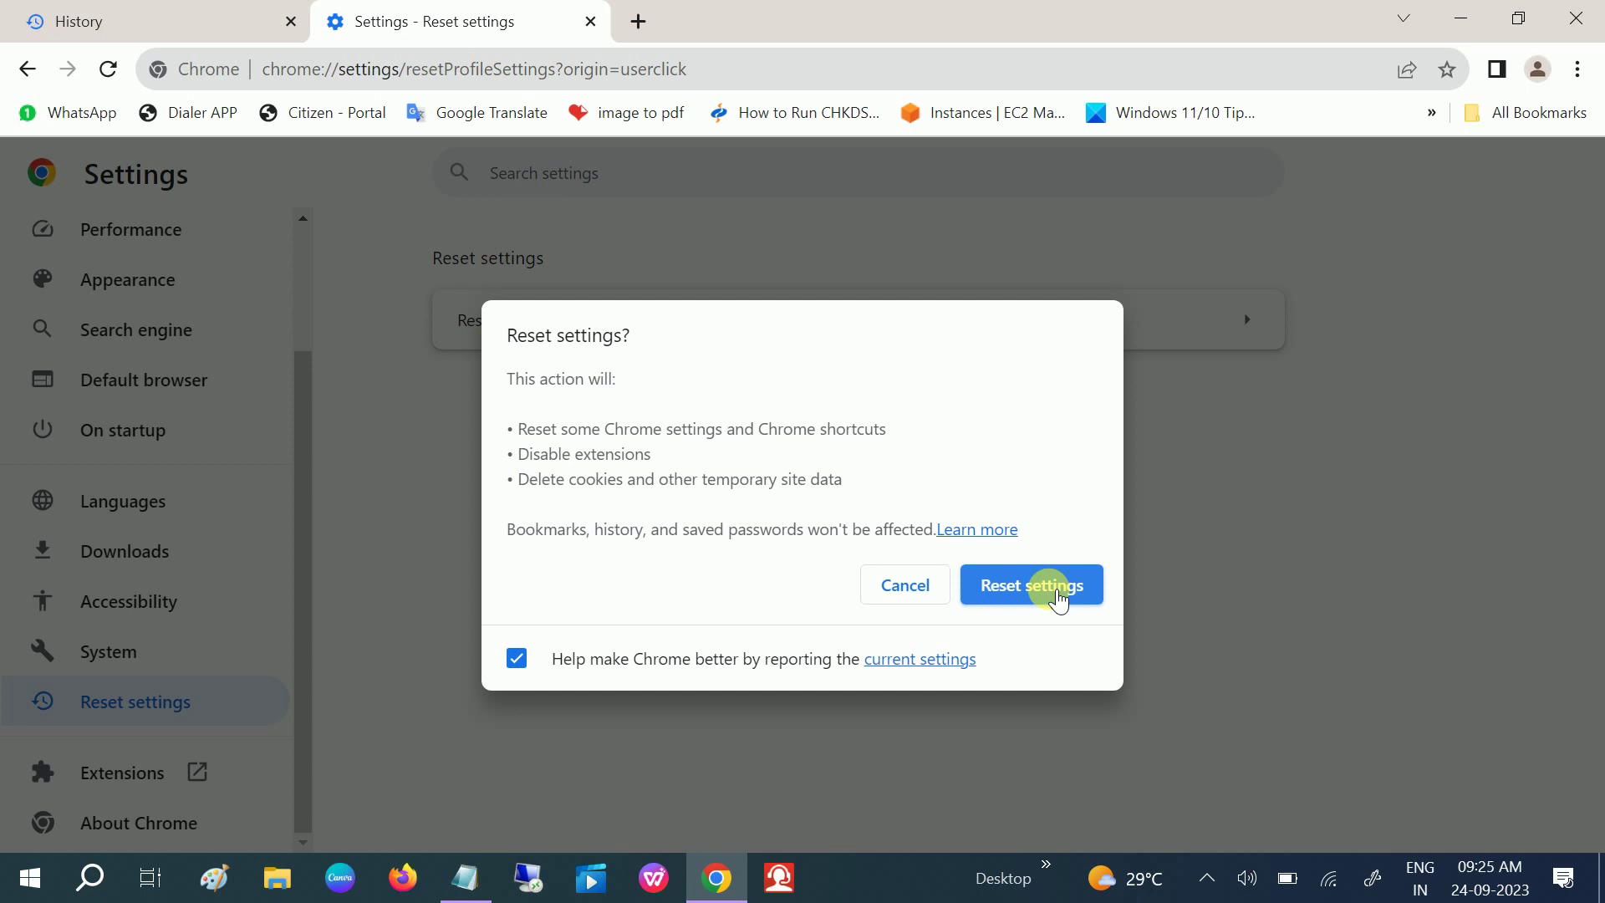
drag(657, 481, 836, 483)
drag(651, 456, 854, 441)
drag(519, 454, 733, 477)
drag(862, 479, 664, 465)
click(581, 462)
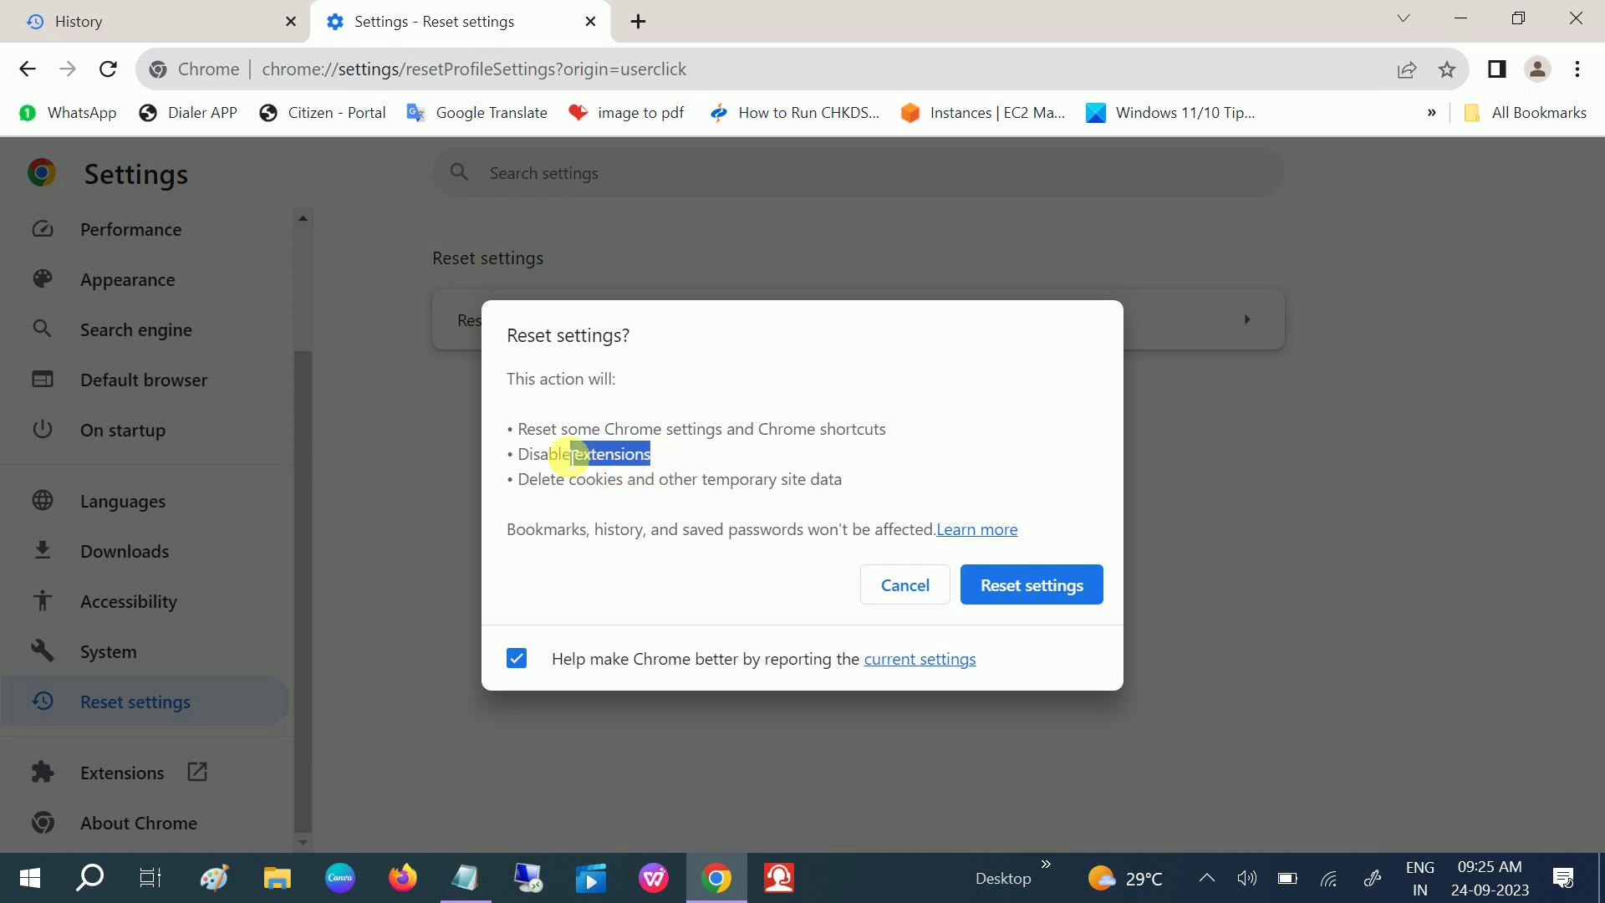
click(915, 600)
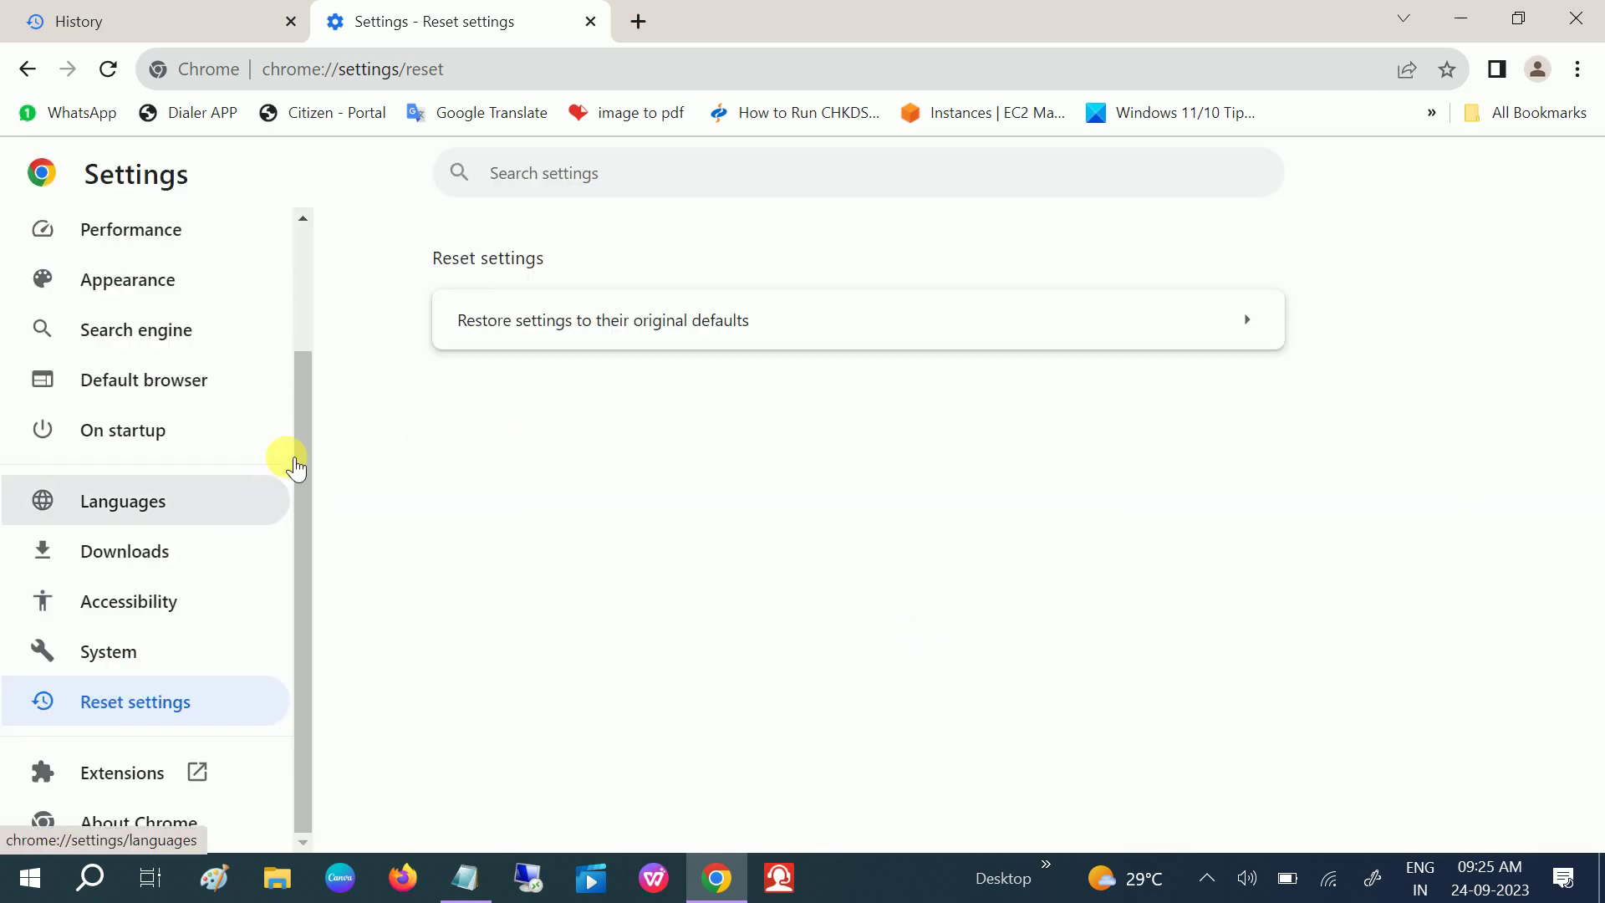
Step: View Manage Extensions in a new tab, then return to Settings and go to About Chrome
click(639, 22)
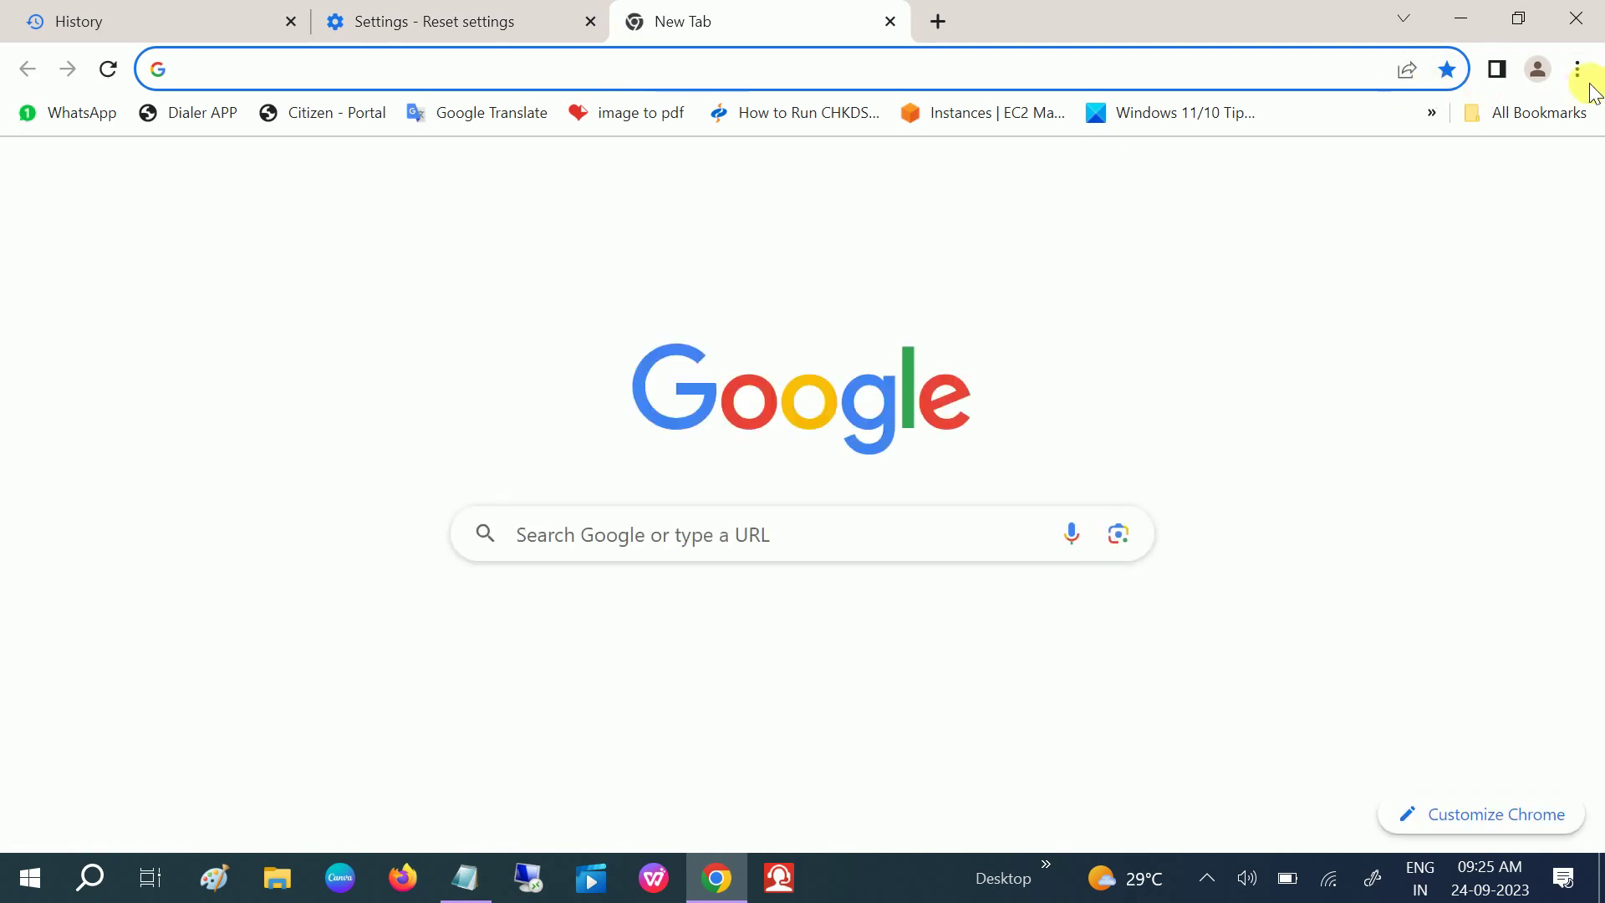
click(1579, 70)
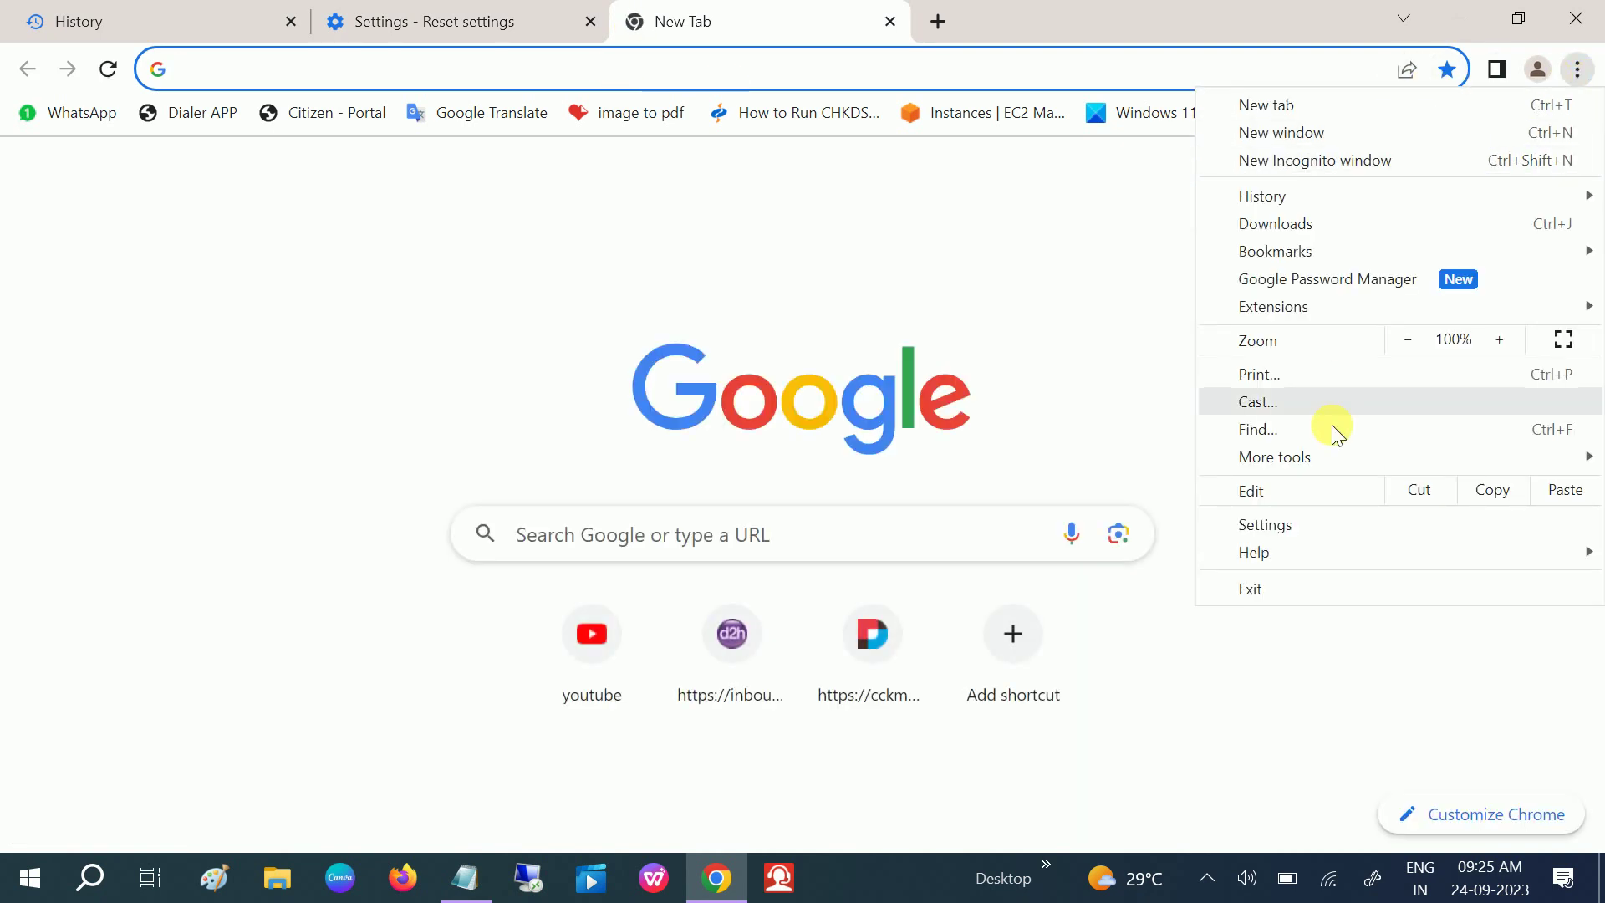
mouse_move(1337, 460)
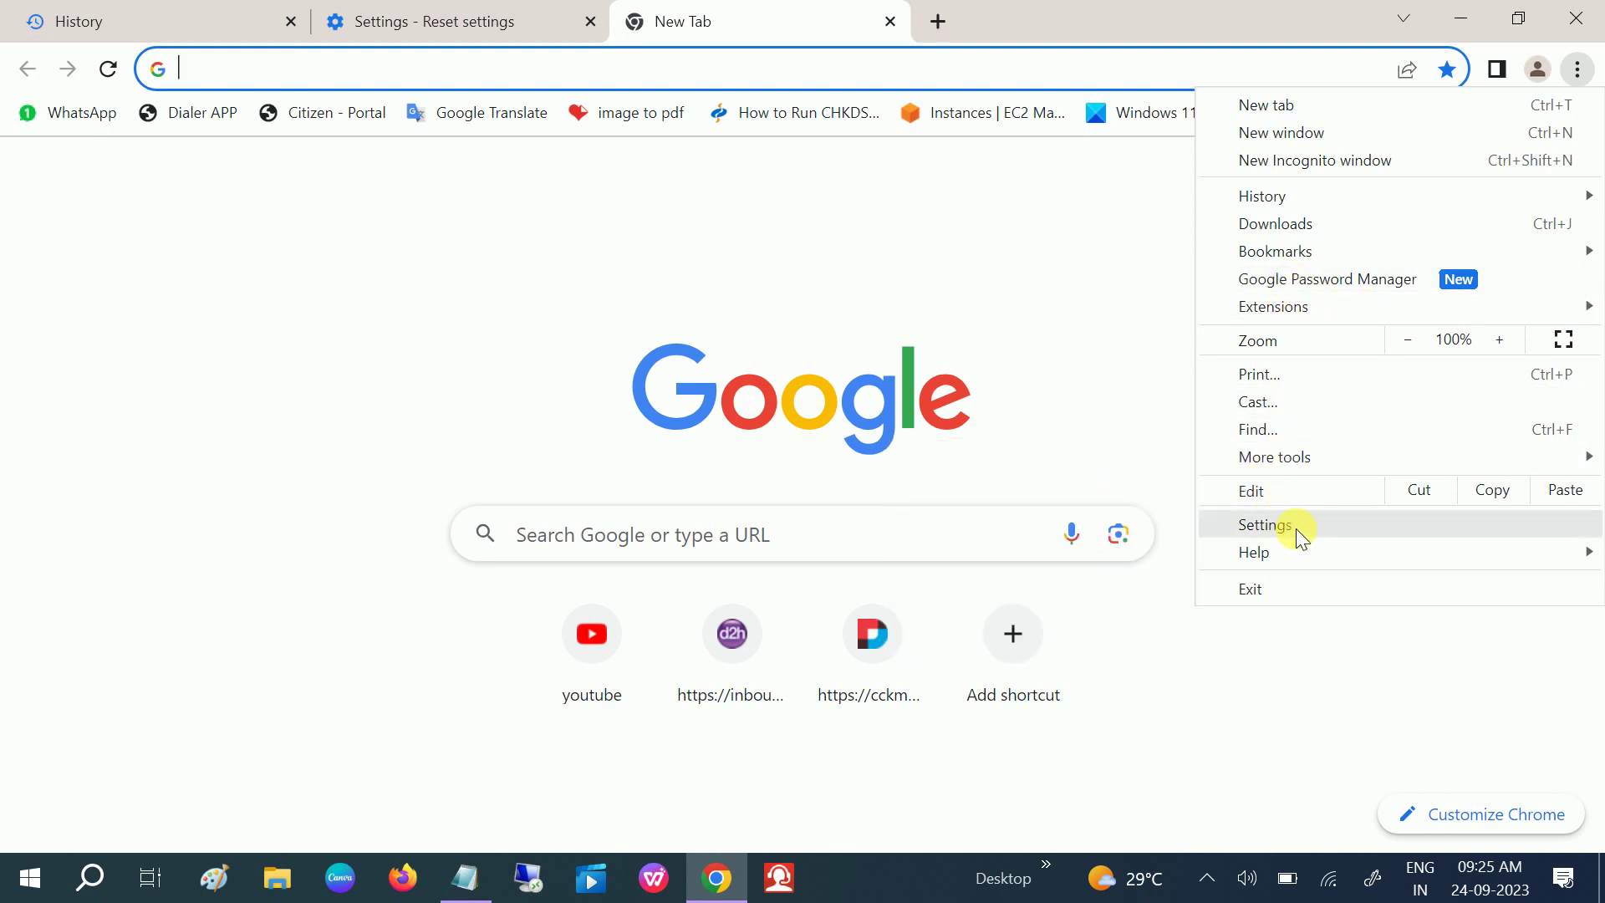
mouse_move(1292, 551)
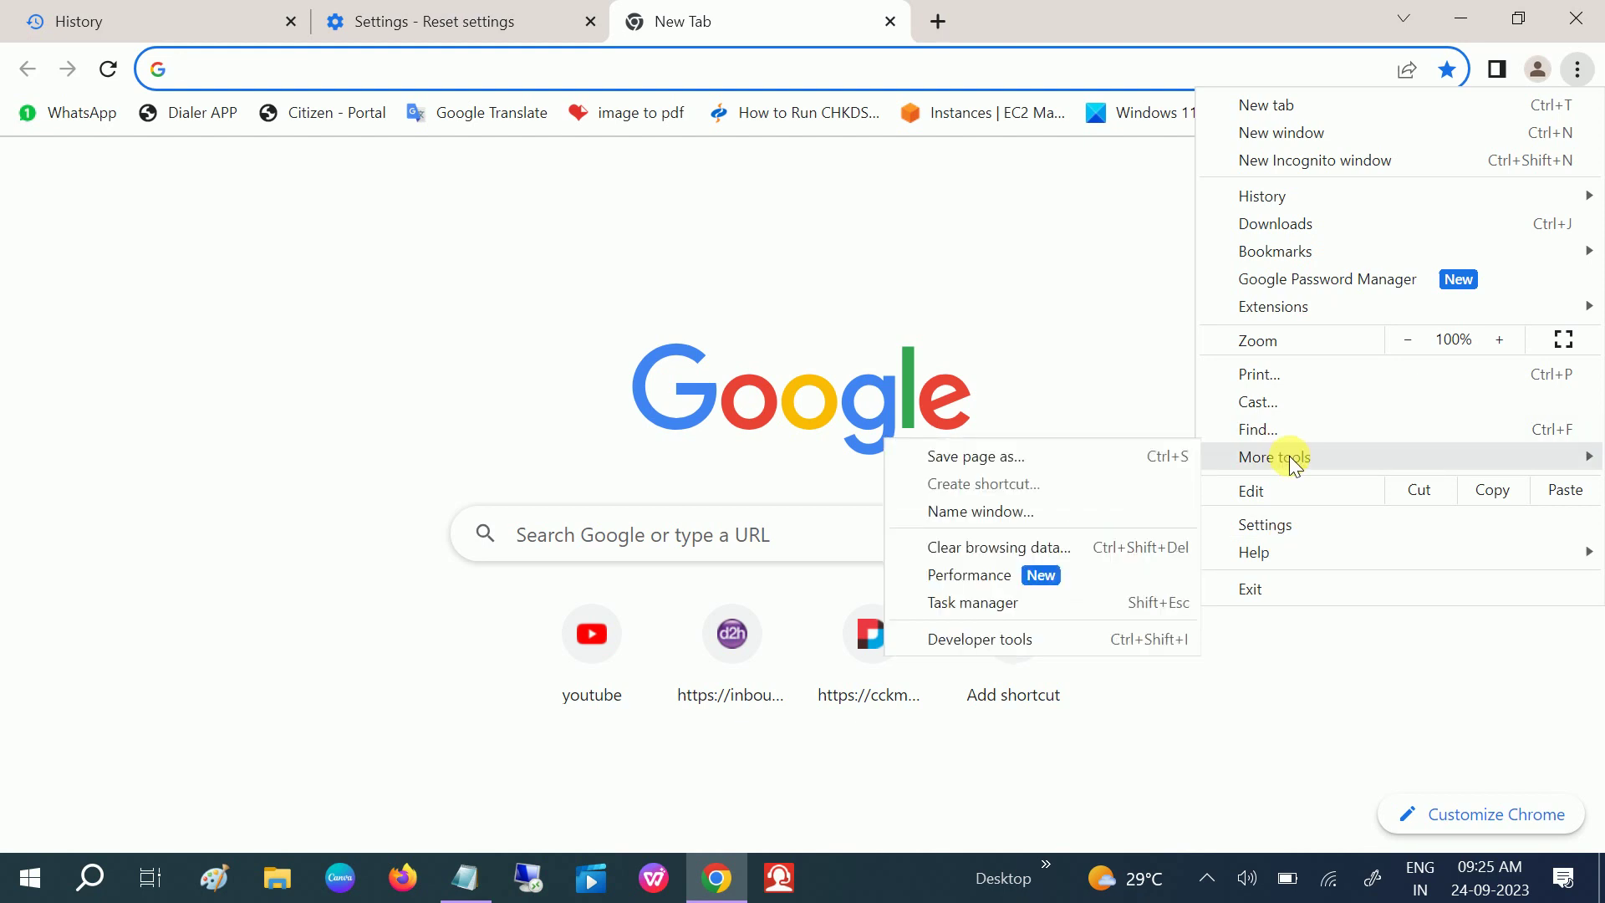
mouse_move(1294, 318)
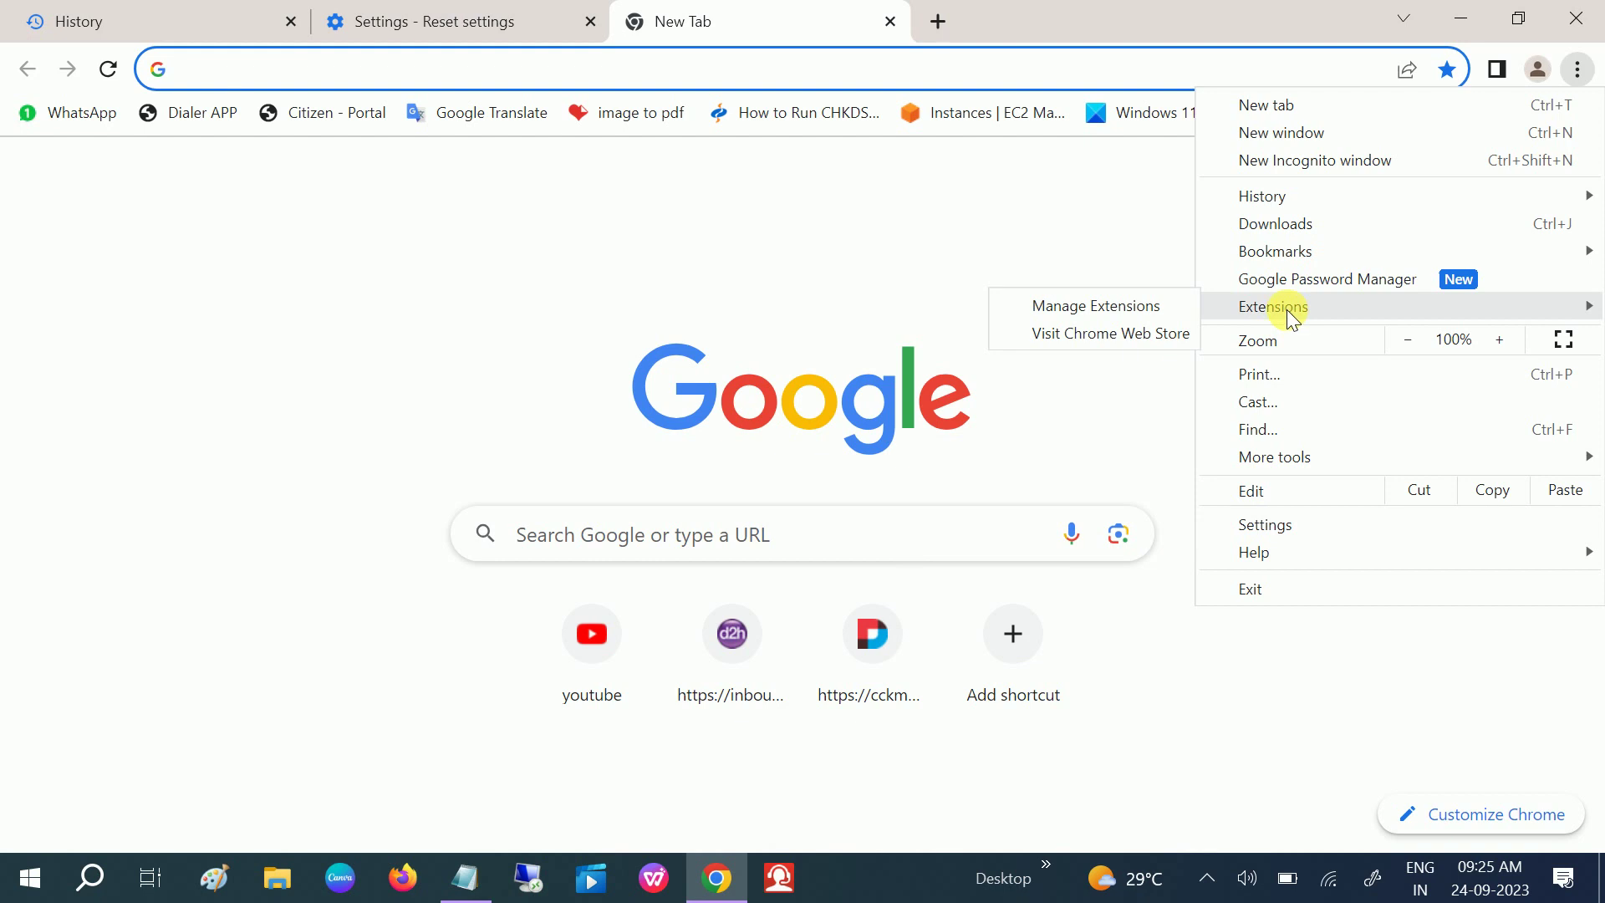
click(1103, 306)
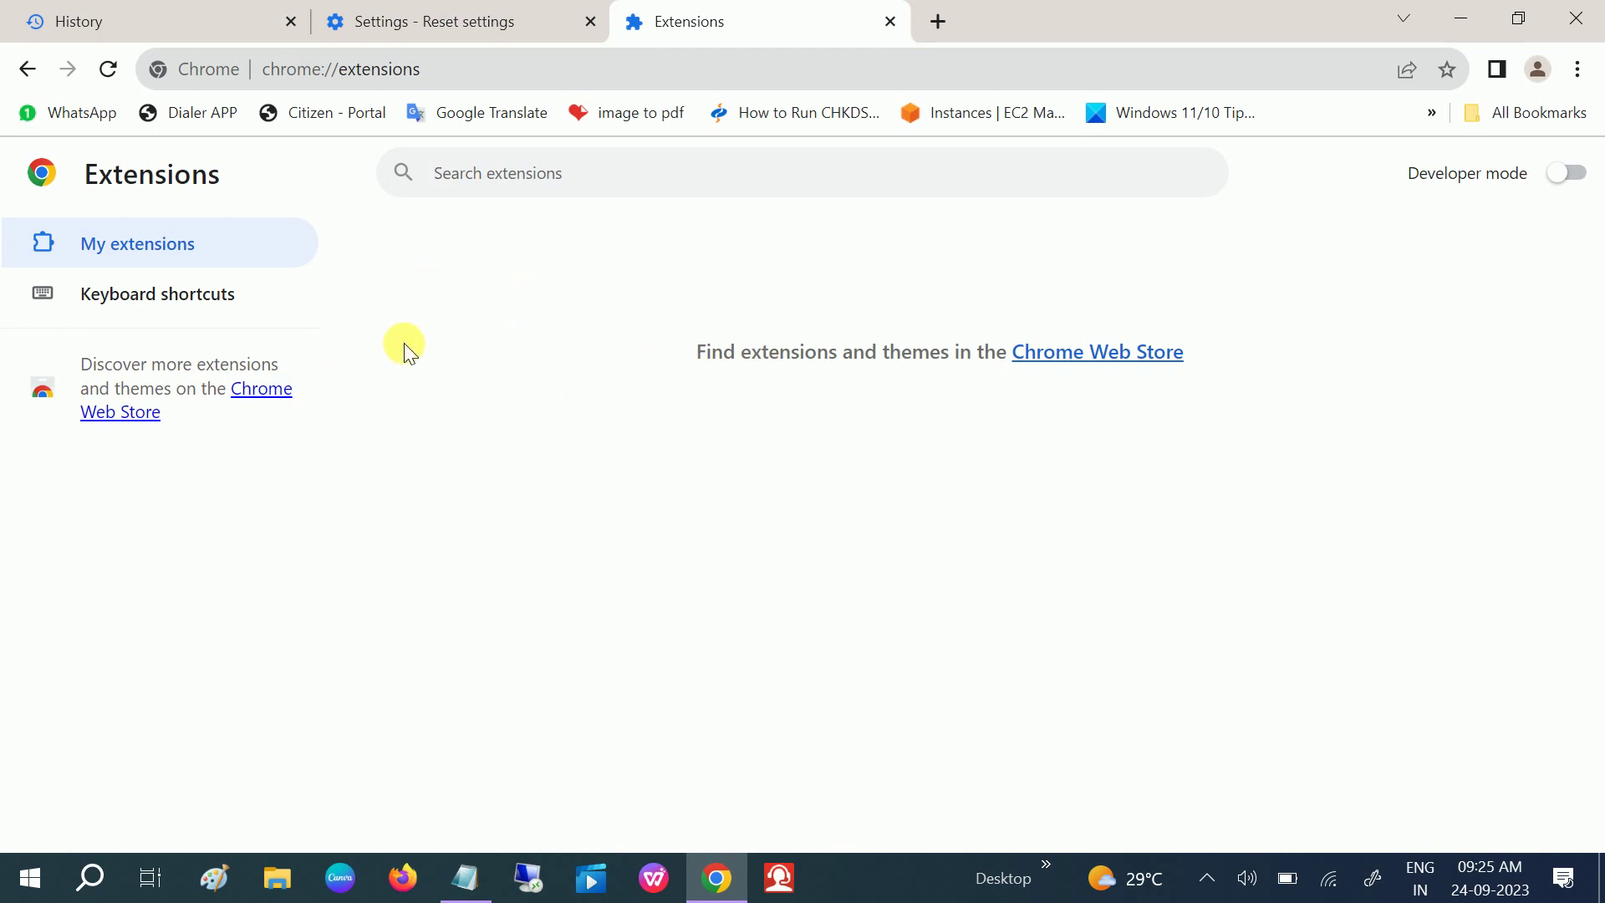
click(427, 30)
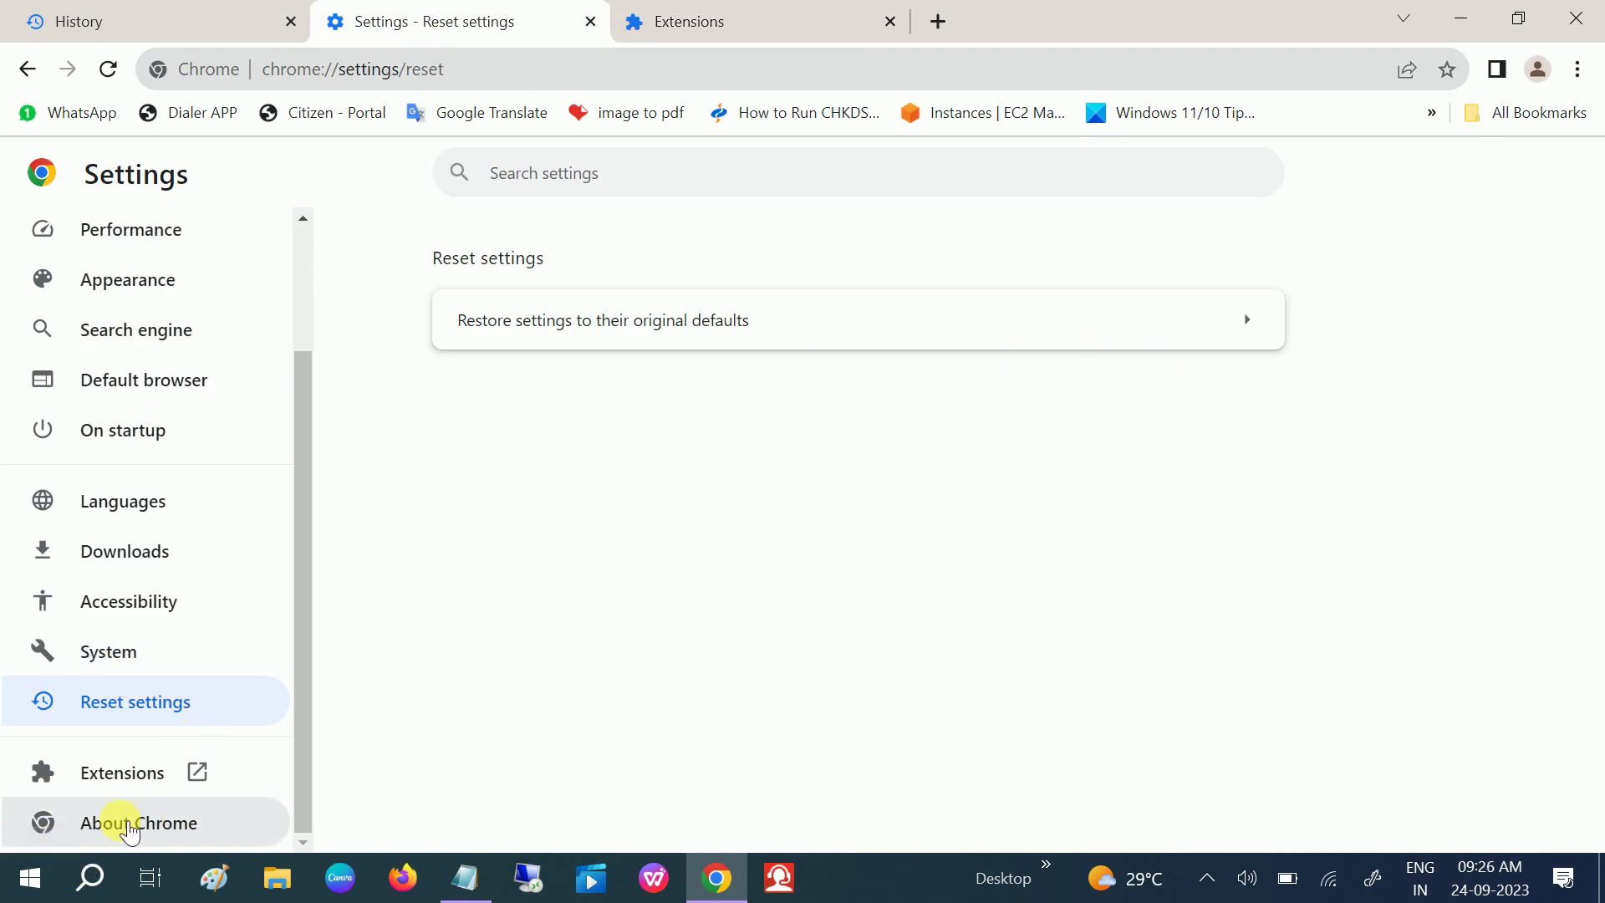
click(138, 828)
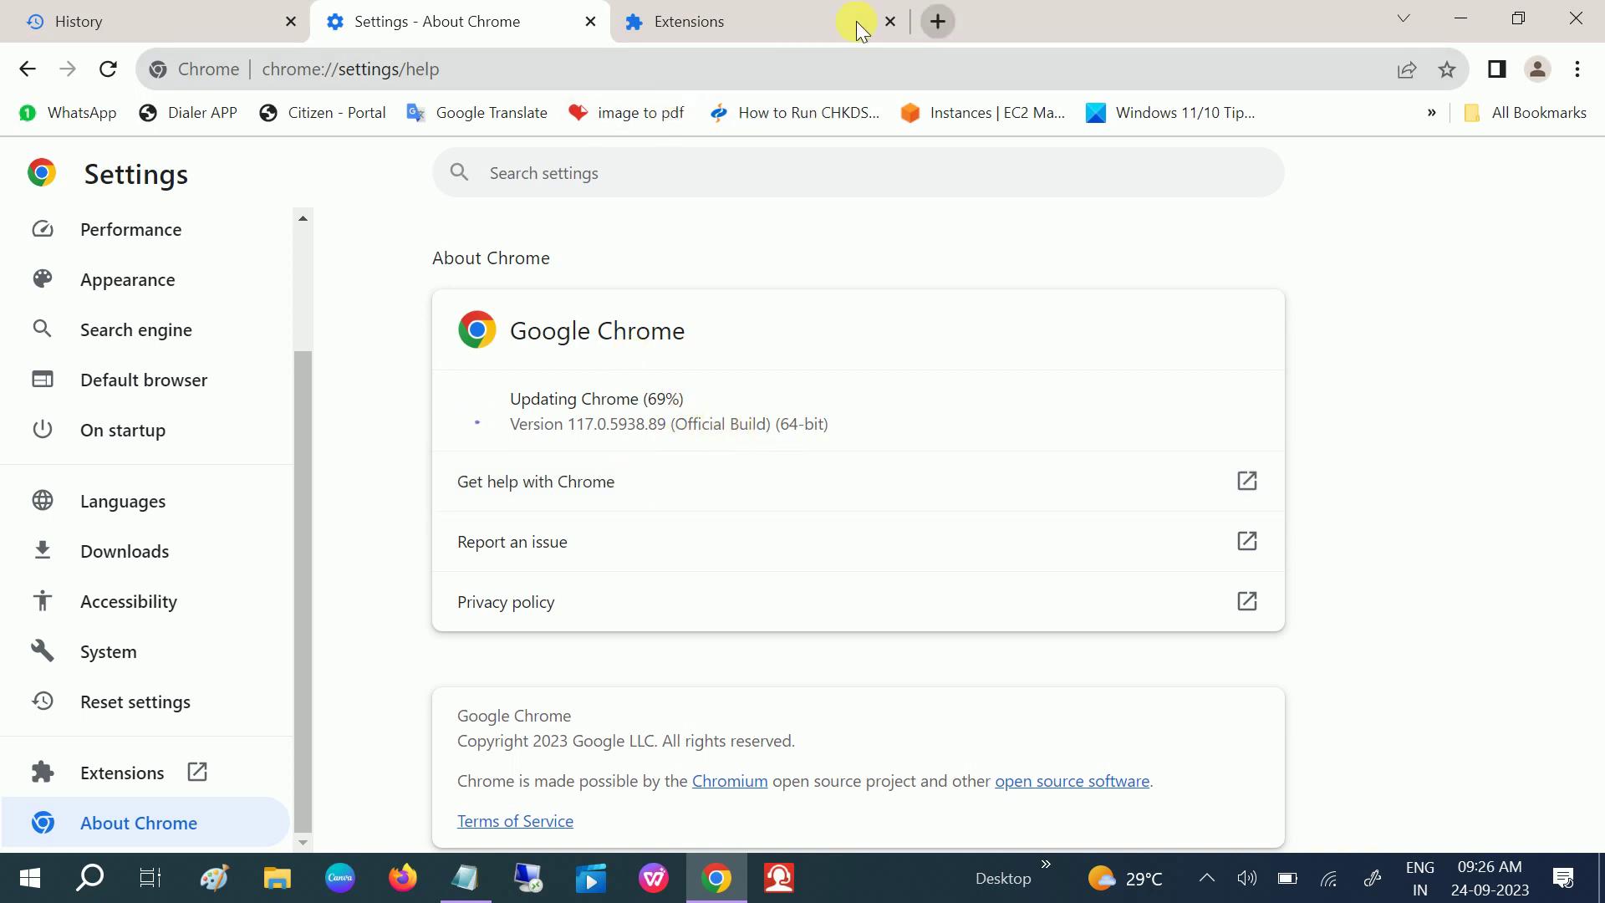
Step: Go back from the Extensions tab to the new tab page and show the three-dot menu
click(780, 20)
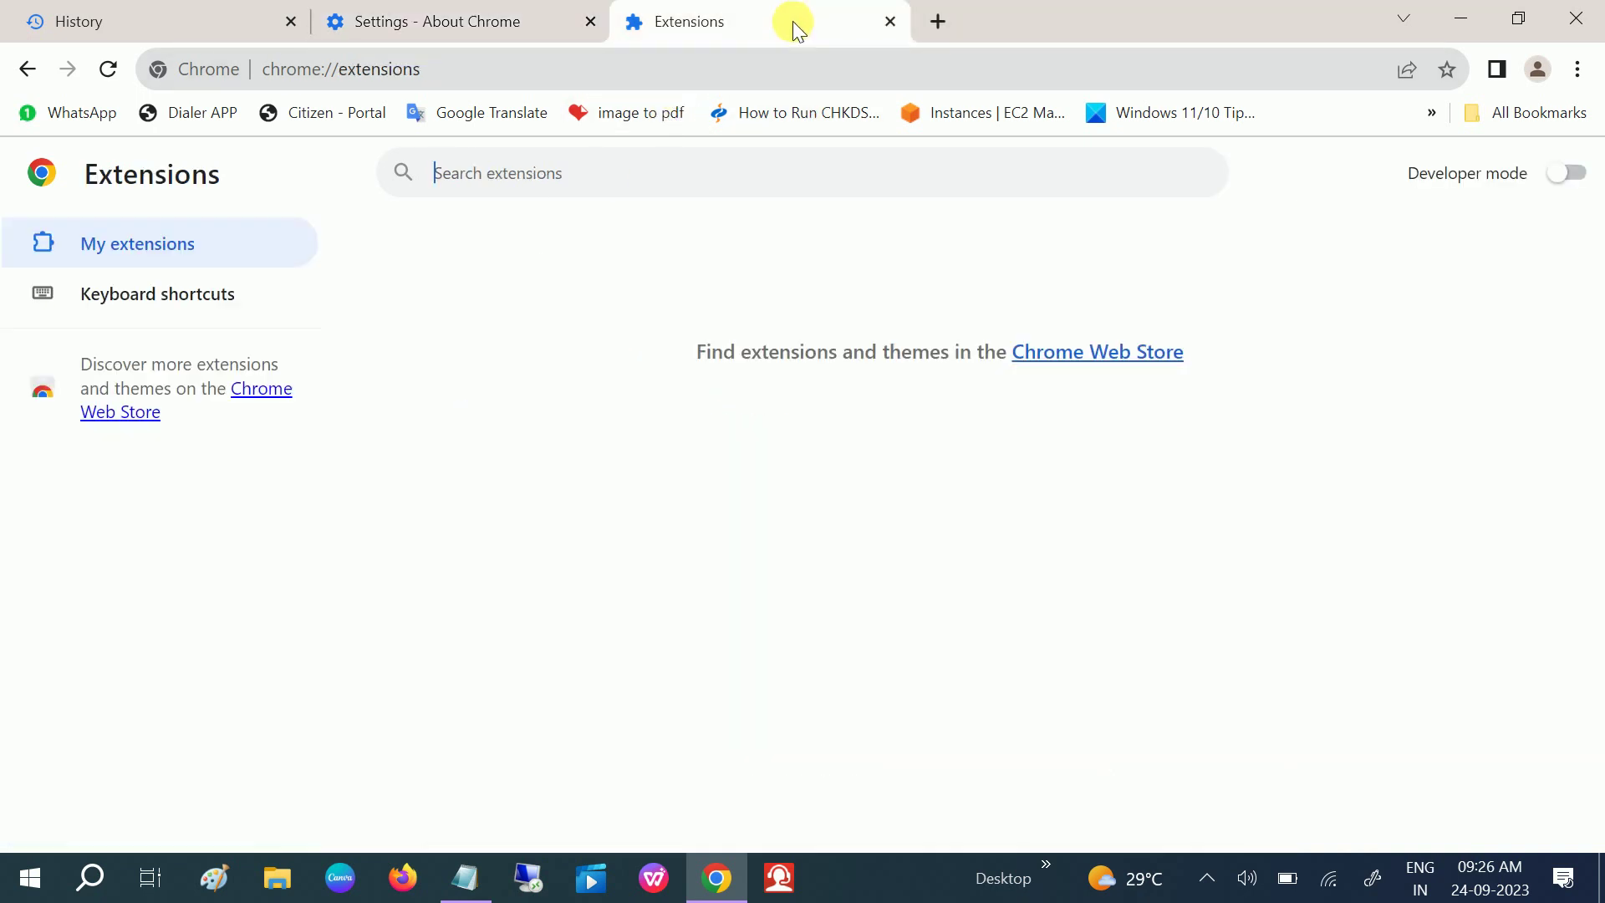
click(28, 69)
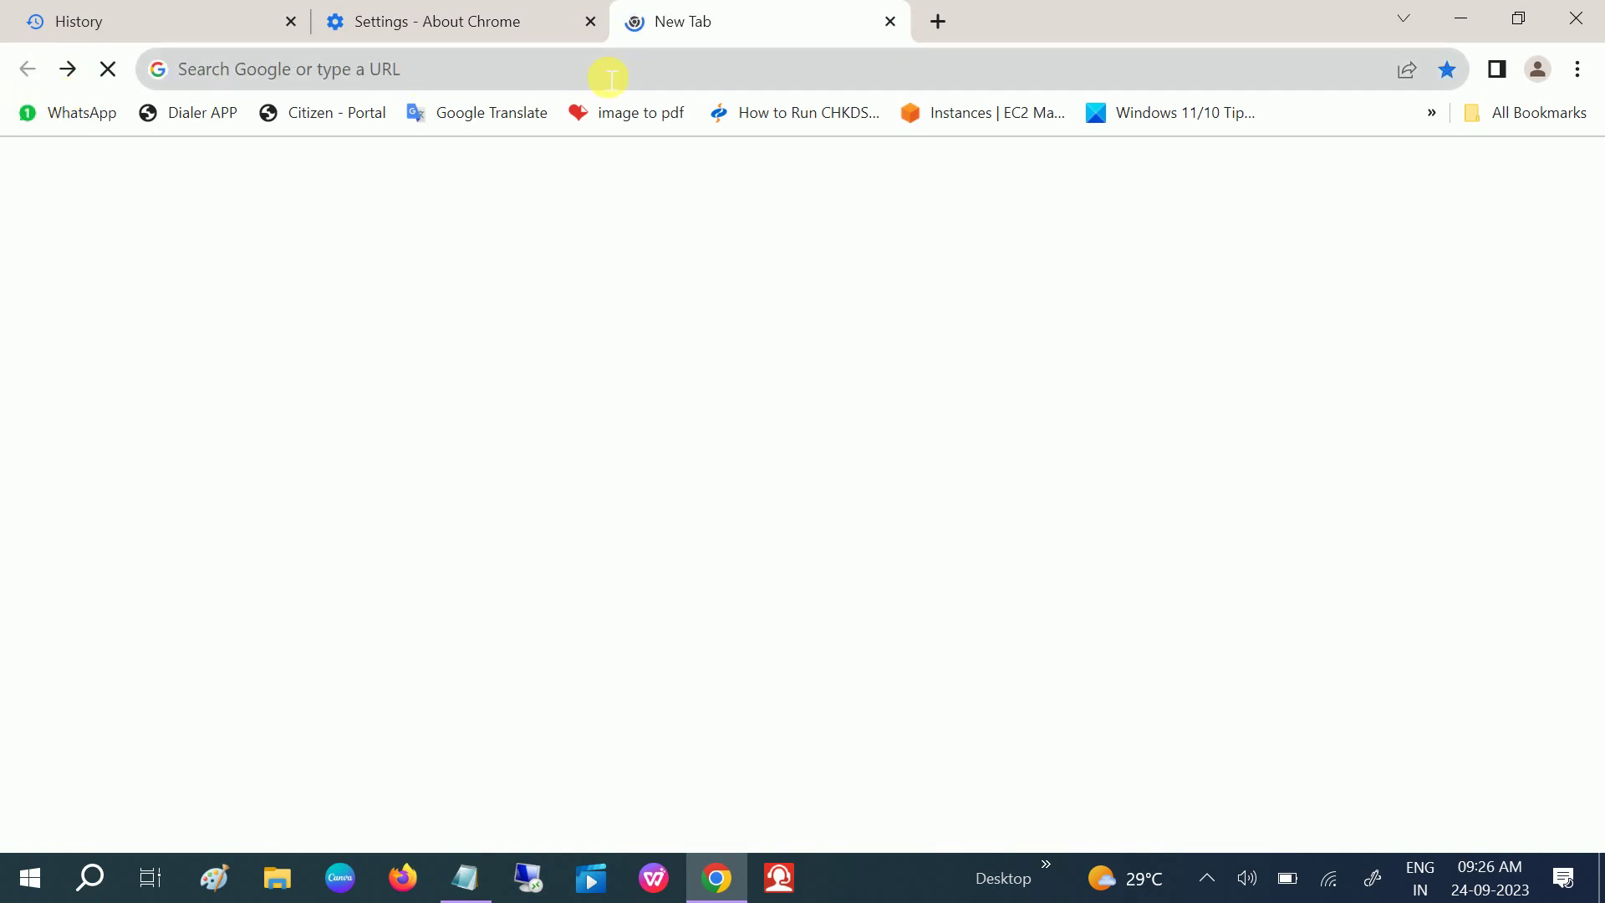
click(1579, 71)
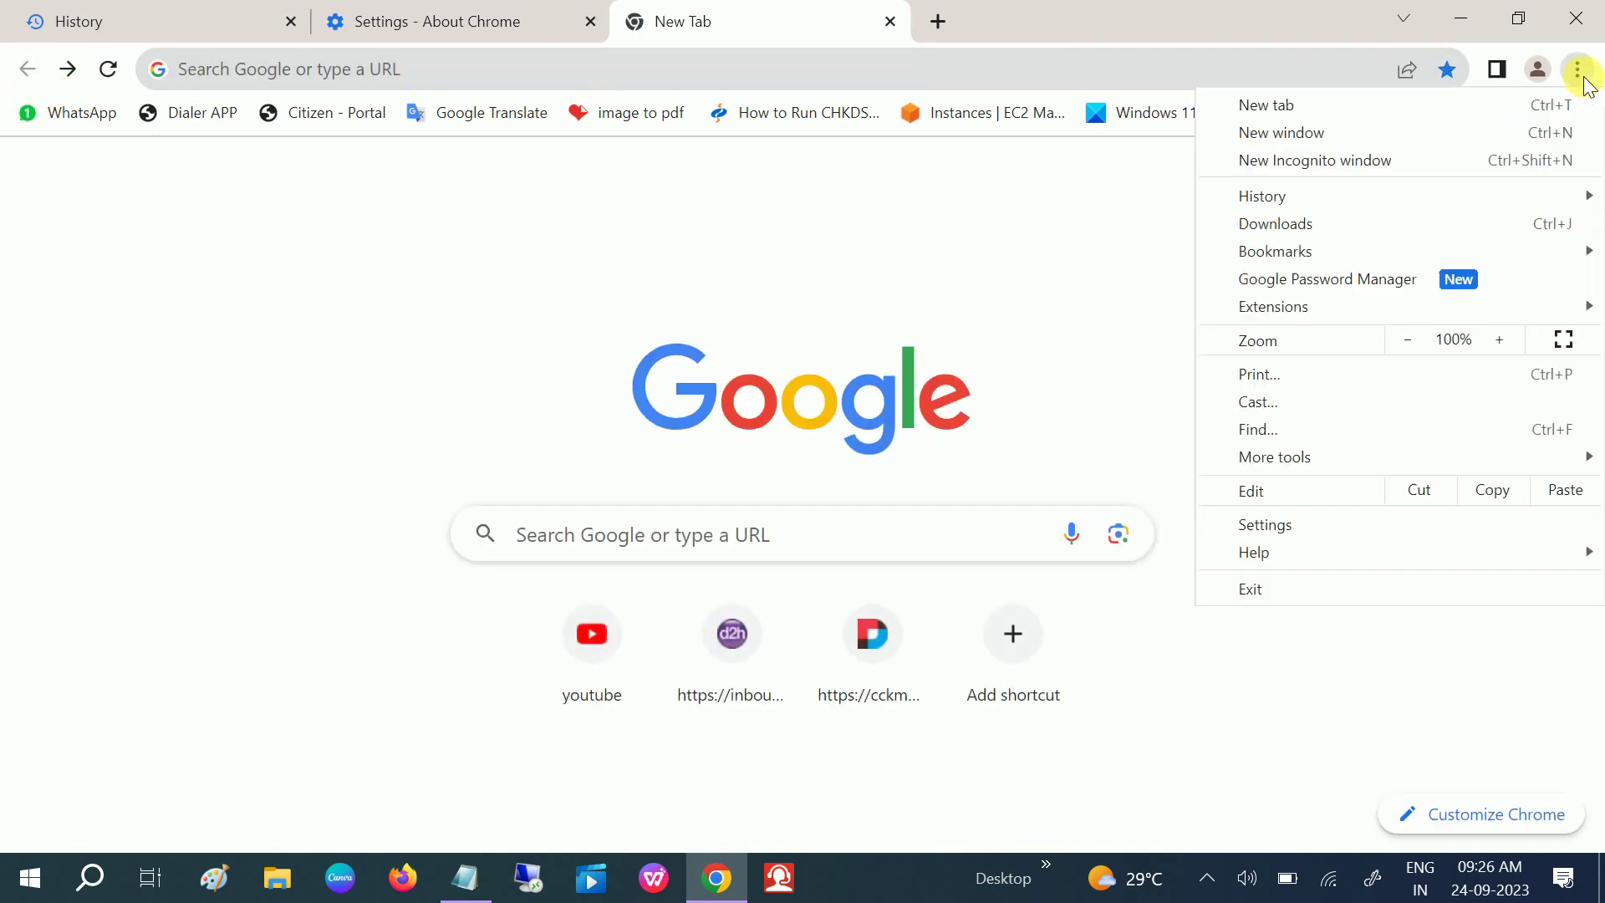
Step: Browse the Settings sections down to System, where hardware acceleration when available is off
click(1304, 525)
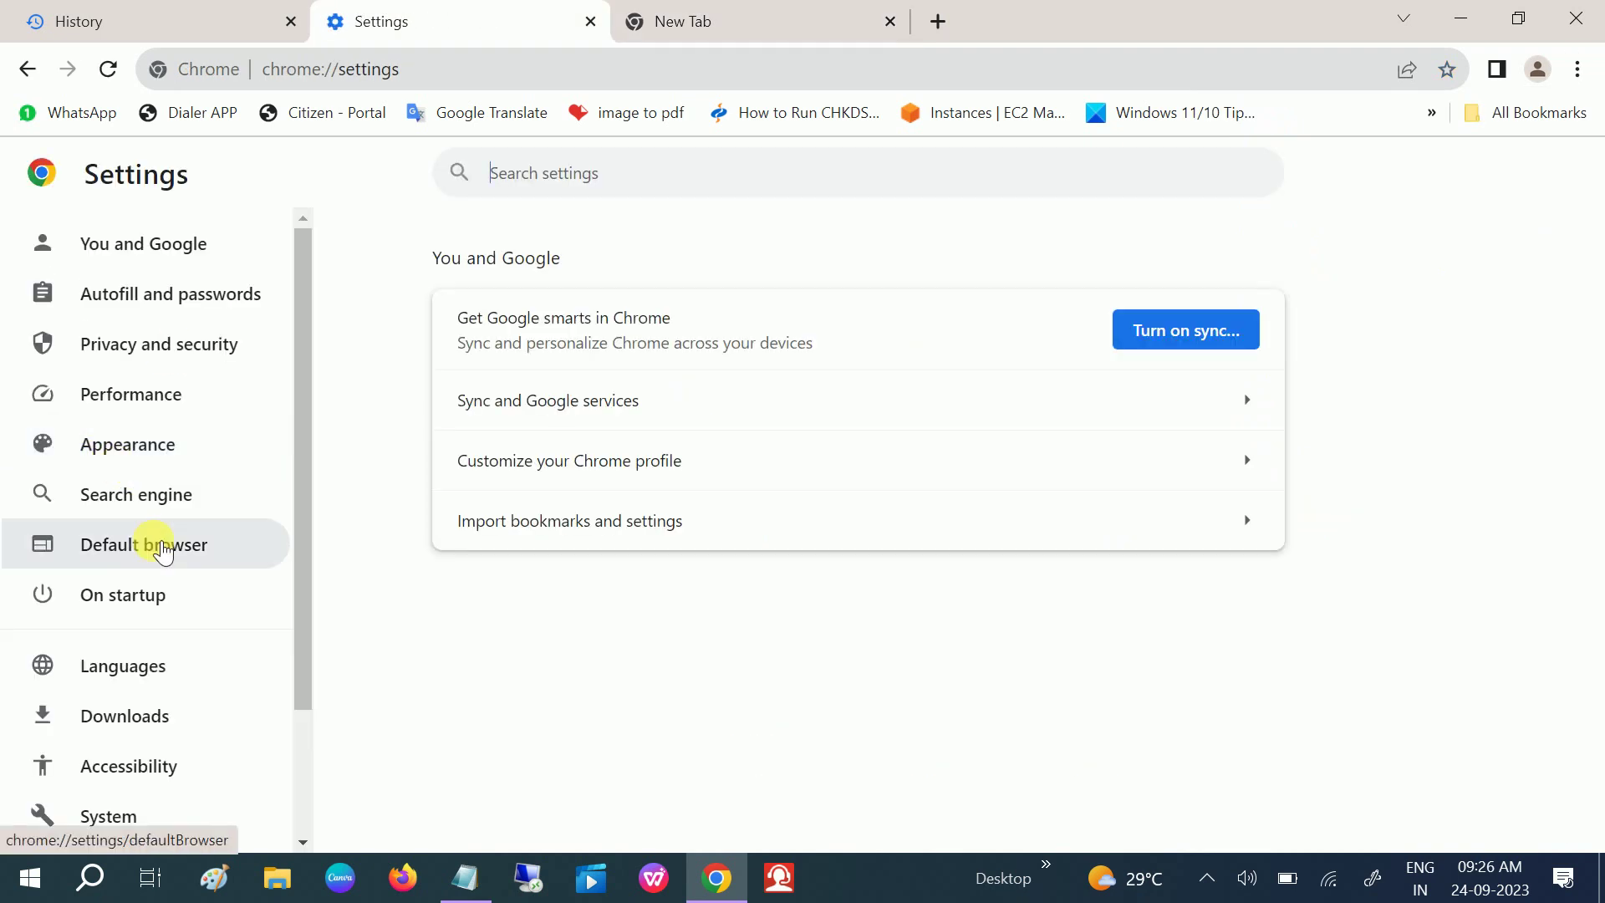
drag(309, 525, 306, 666)
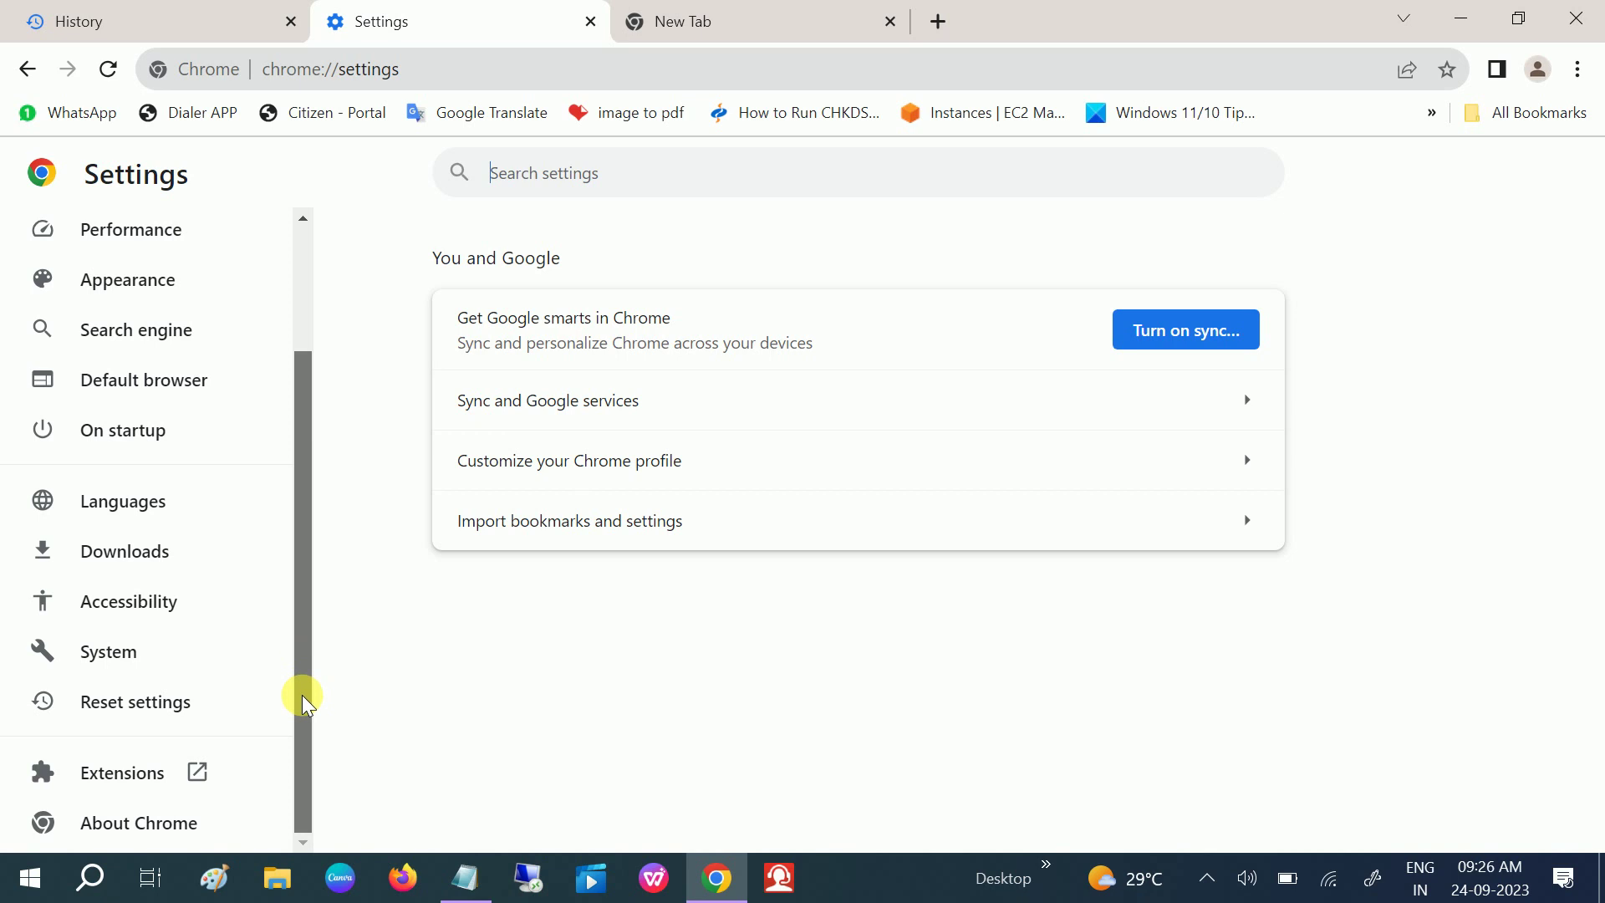
click(189, 632)
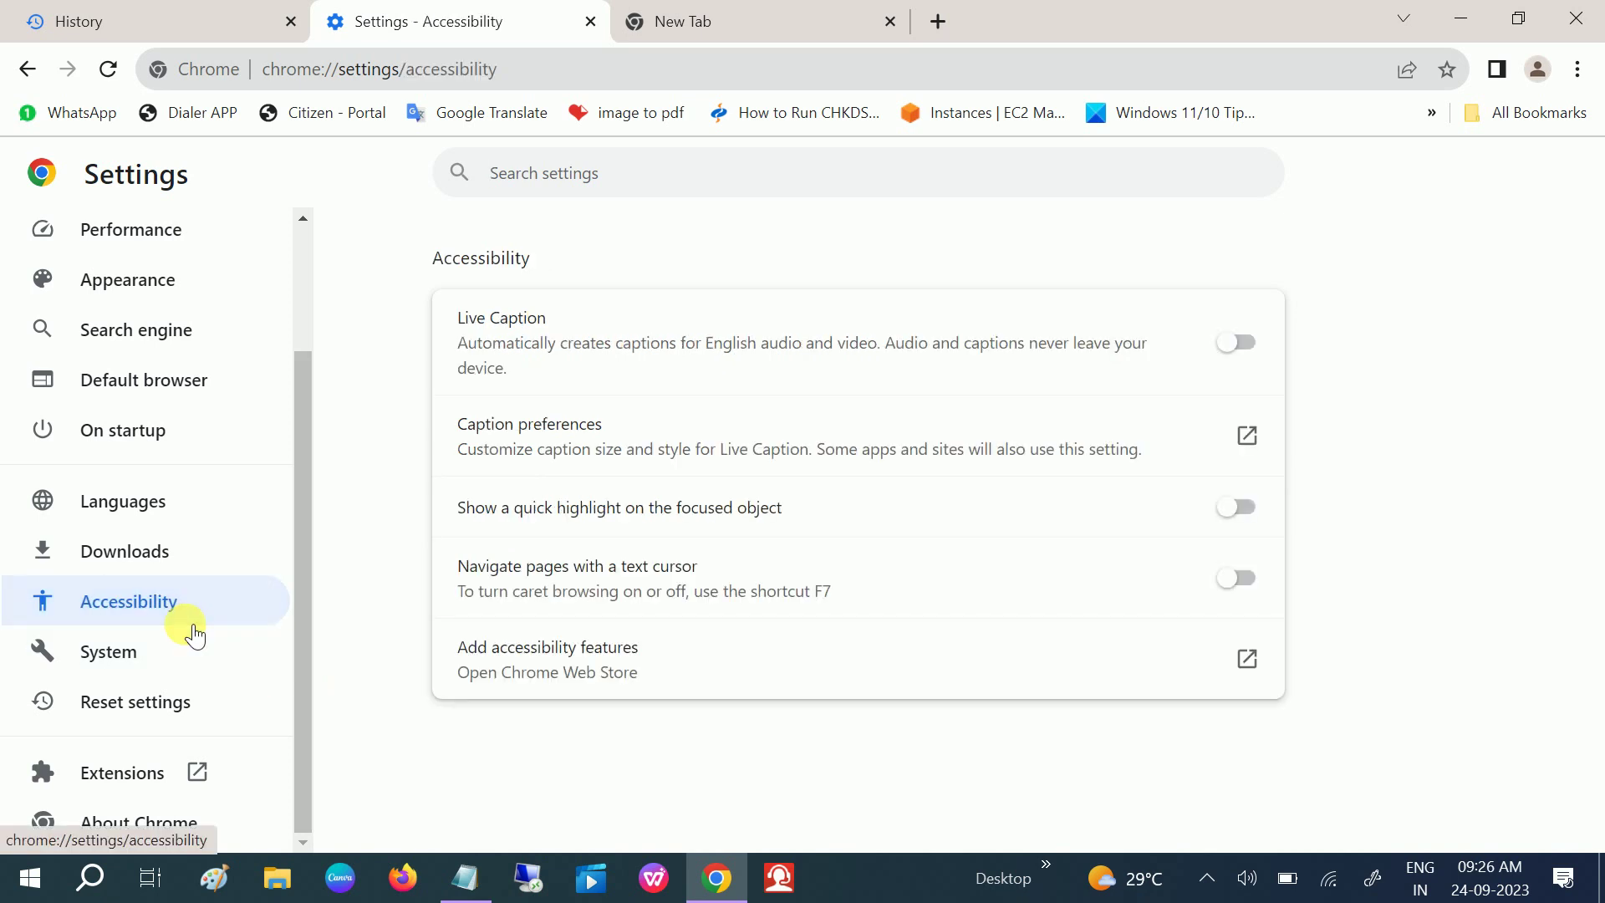
drag(306, 568, 299, 418)
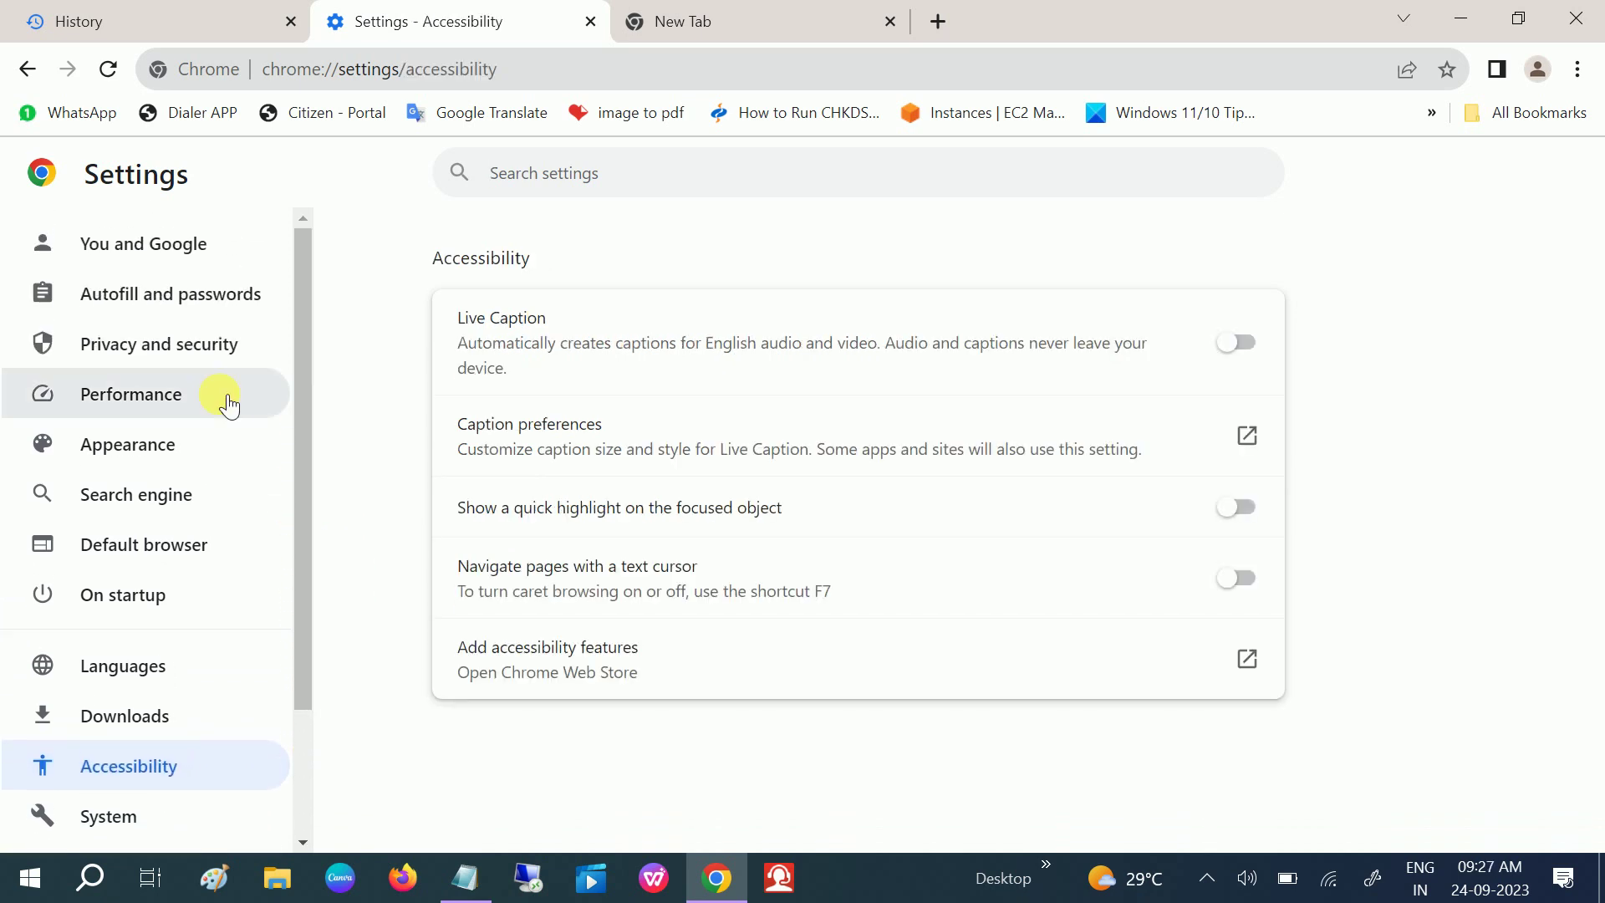
click(201, 445)
click(189, 497)
click(192, 556)
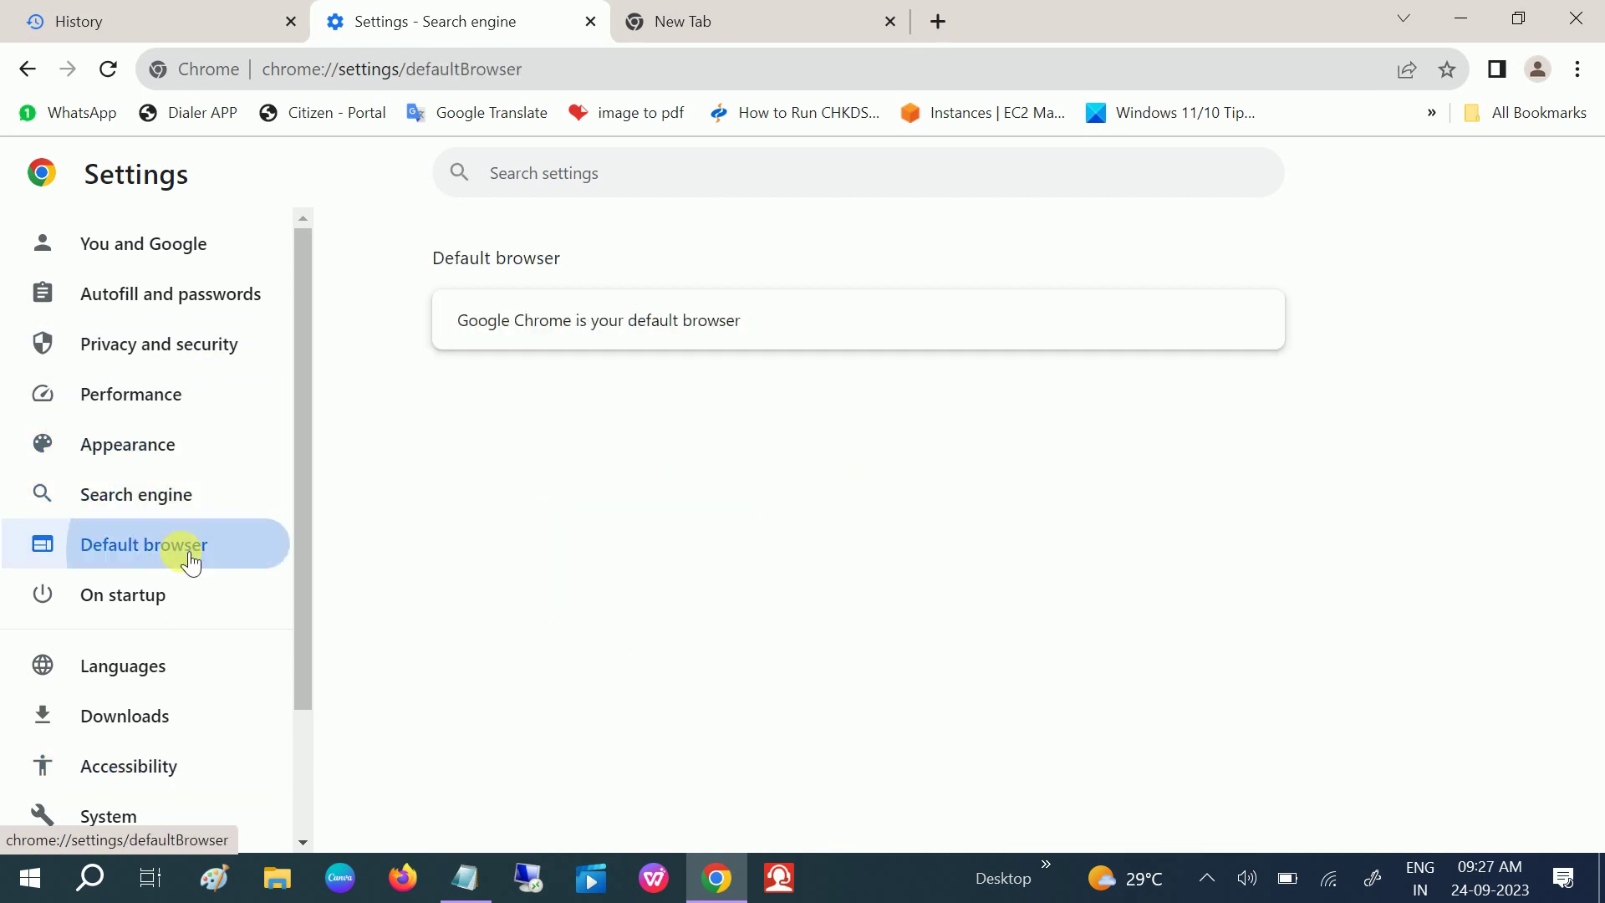
click(142, 601)
click(153, 668)
scroll(163, 652, down, 2)
click(161, 623)
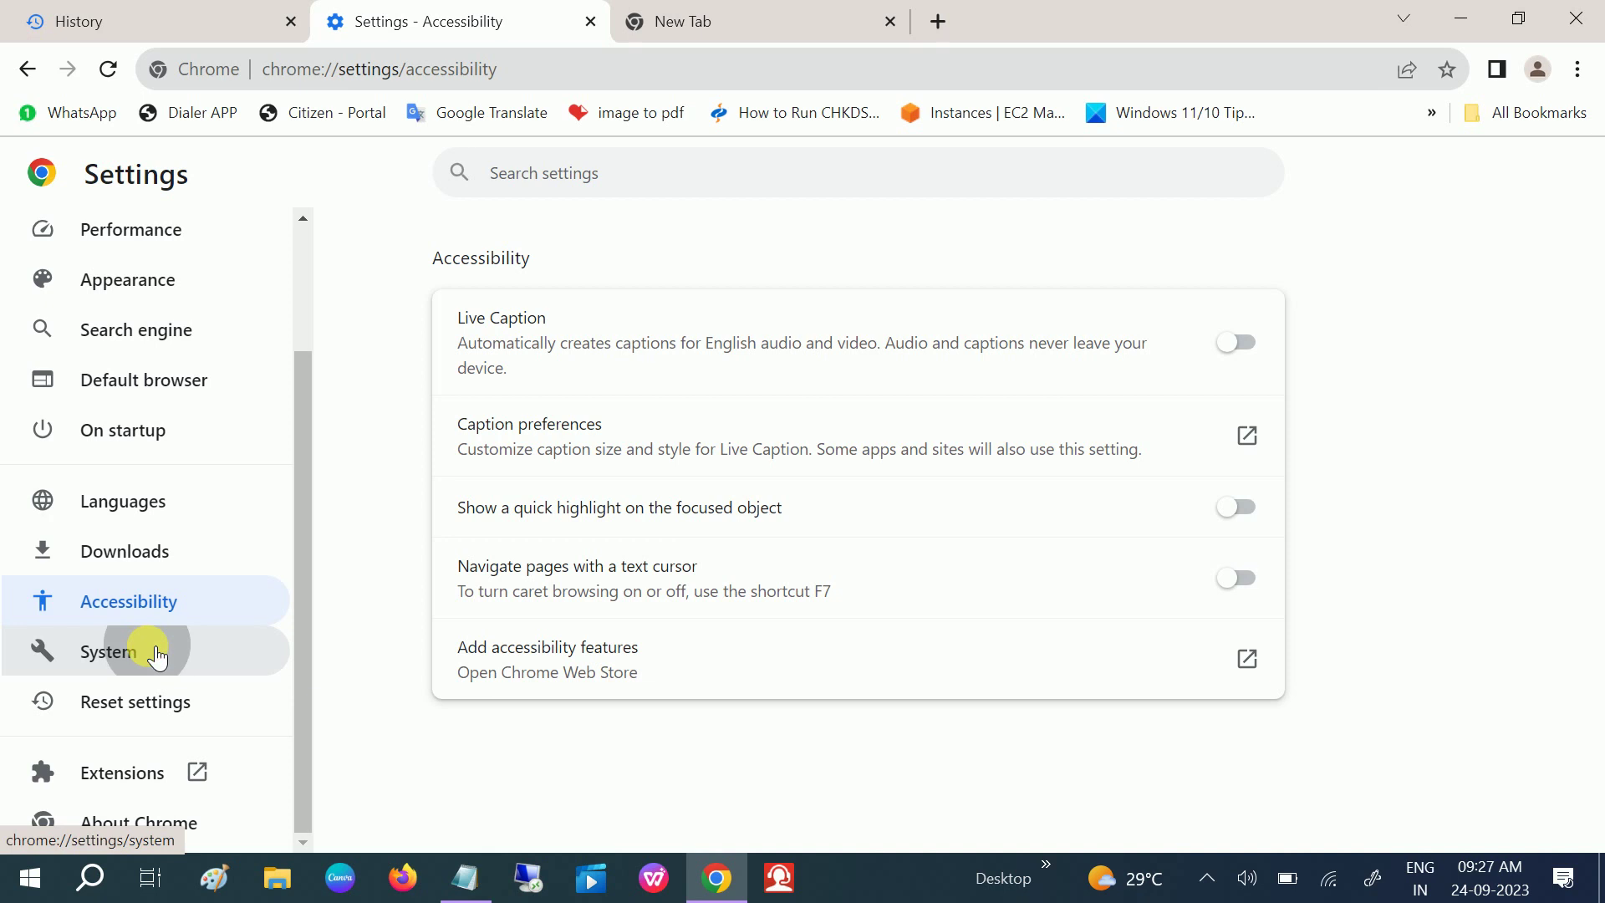
click(157, 659)
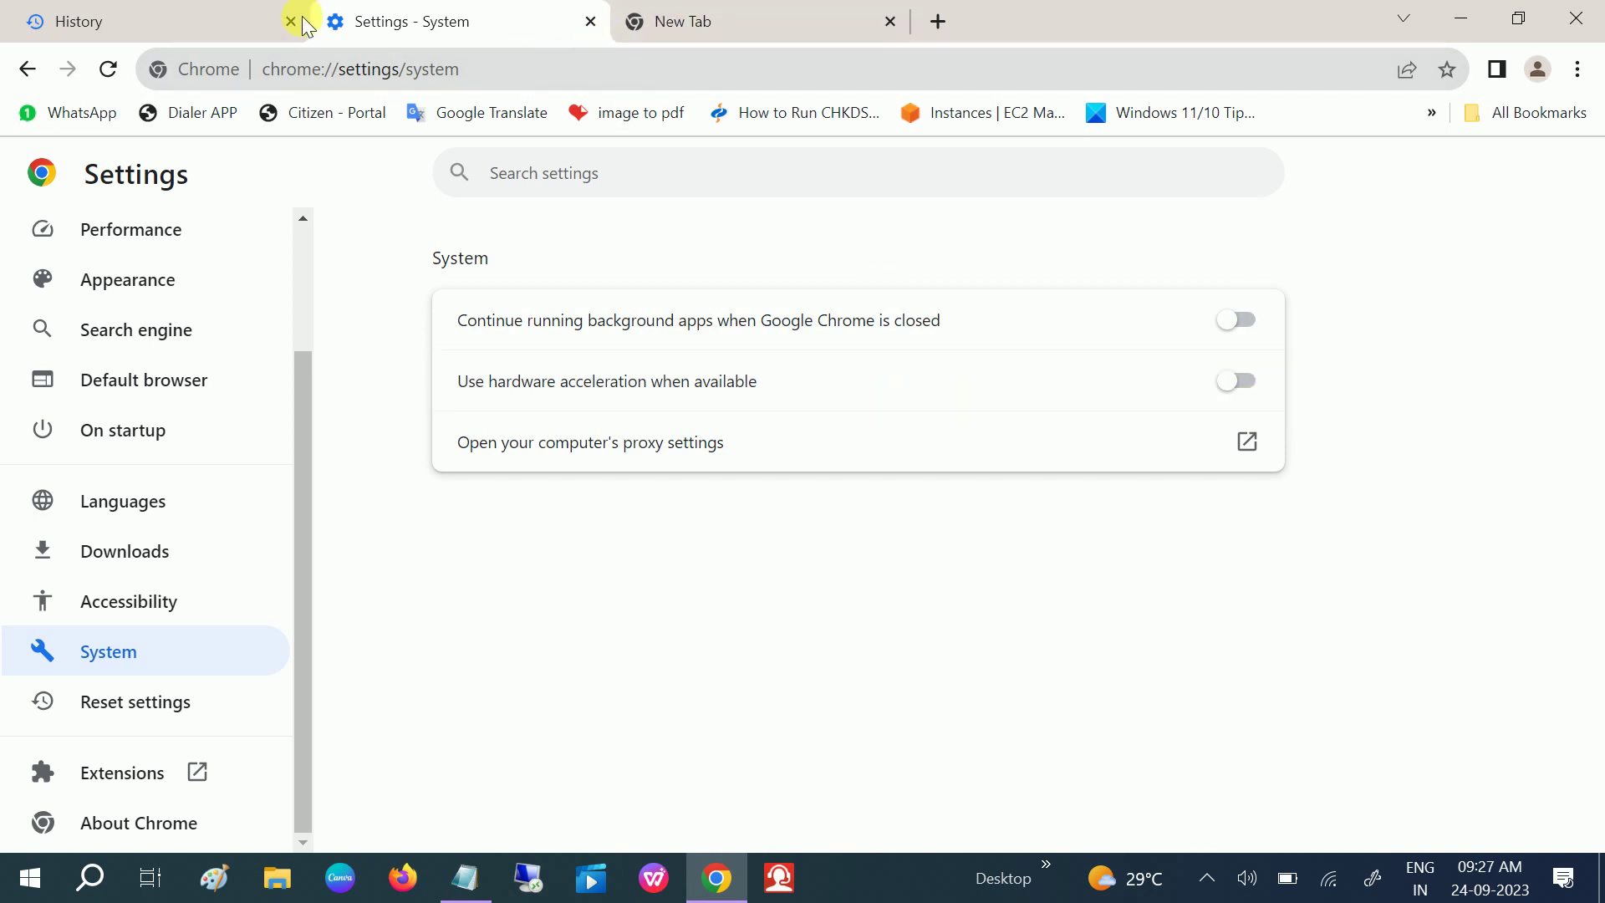
Step: Glance at the history tab, return to System settings, and go to About Chrome
click(237, 21)
click(475, 22)
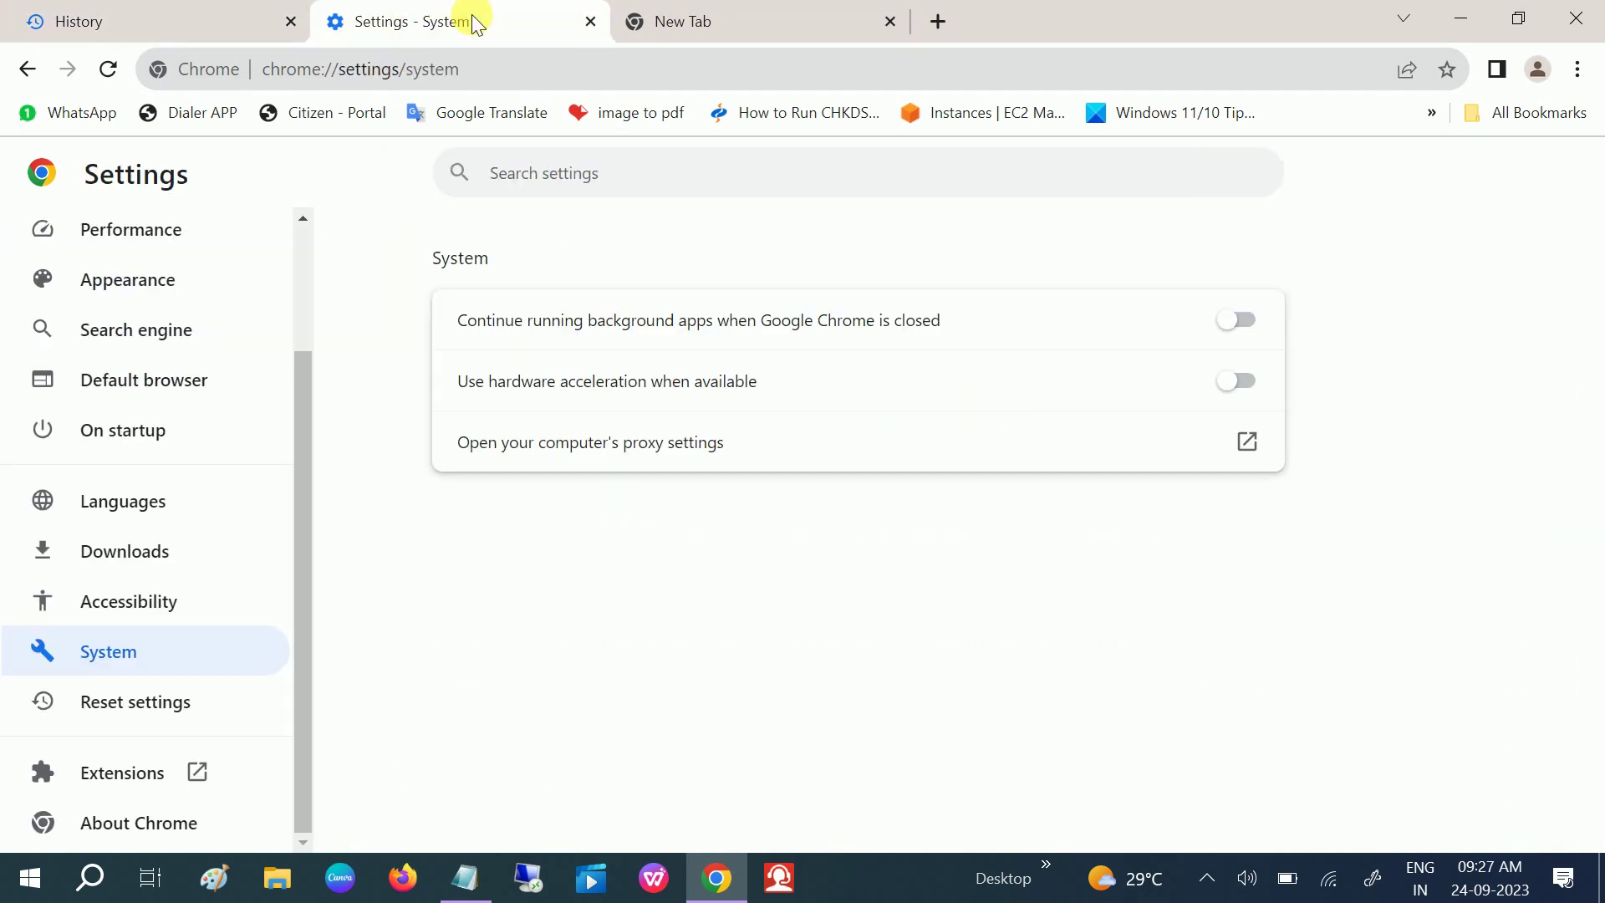
click(201, 817)
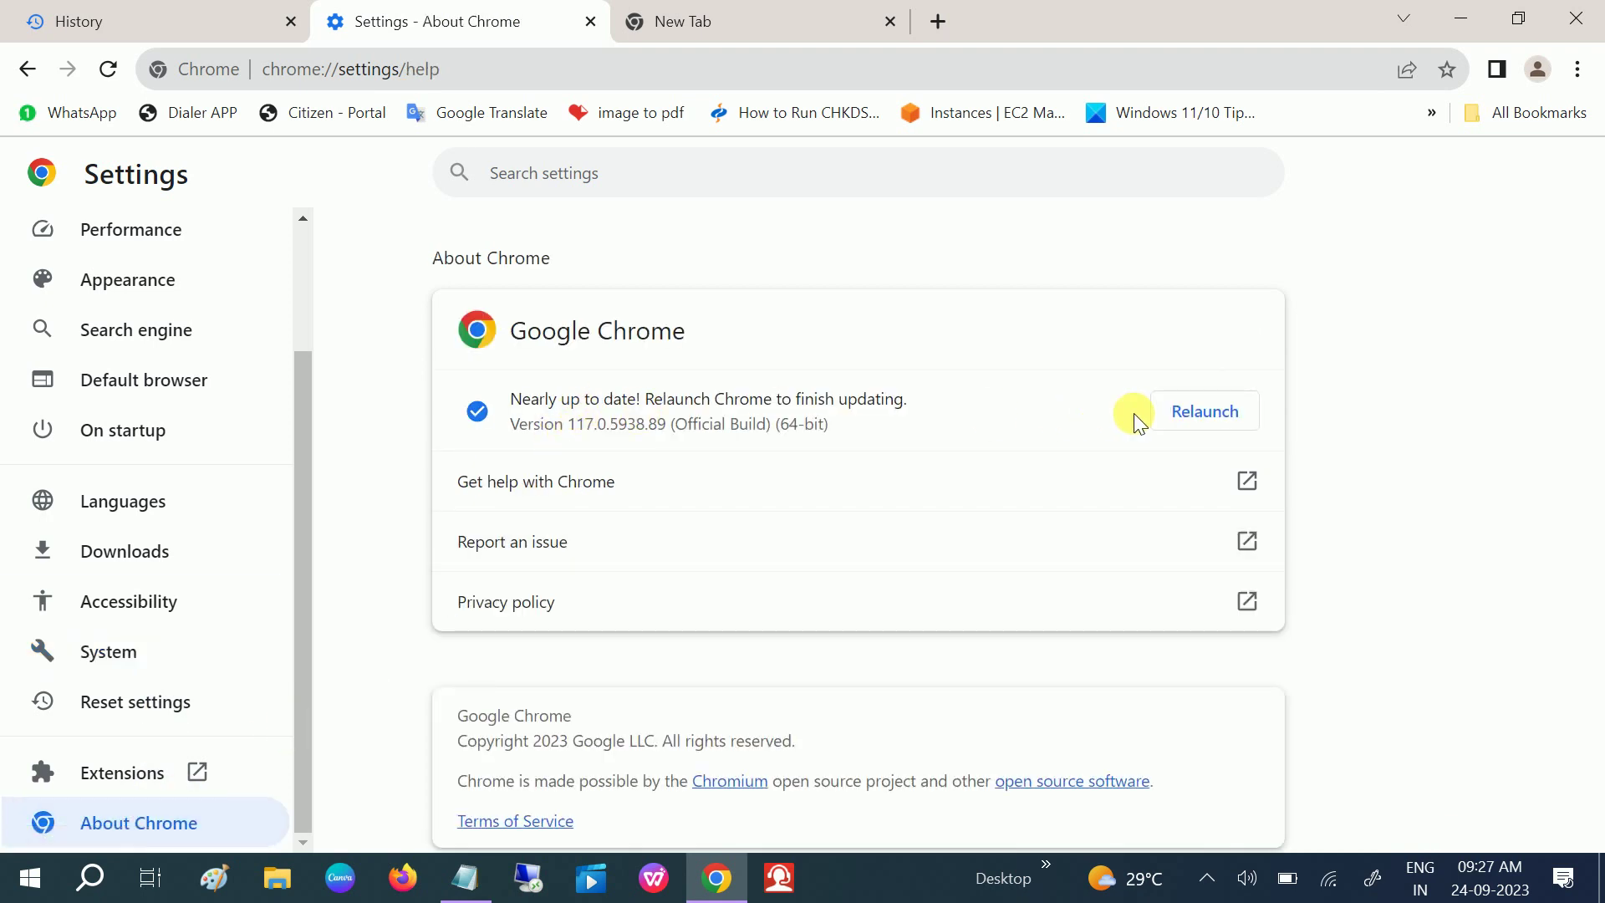
Step: Relaunch Chrome to finish updating to version 117.0.5938.92, then return to the new tab
click(1184, 415)
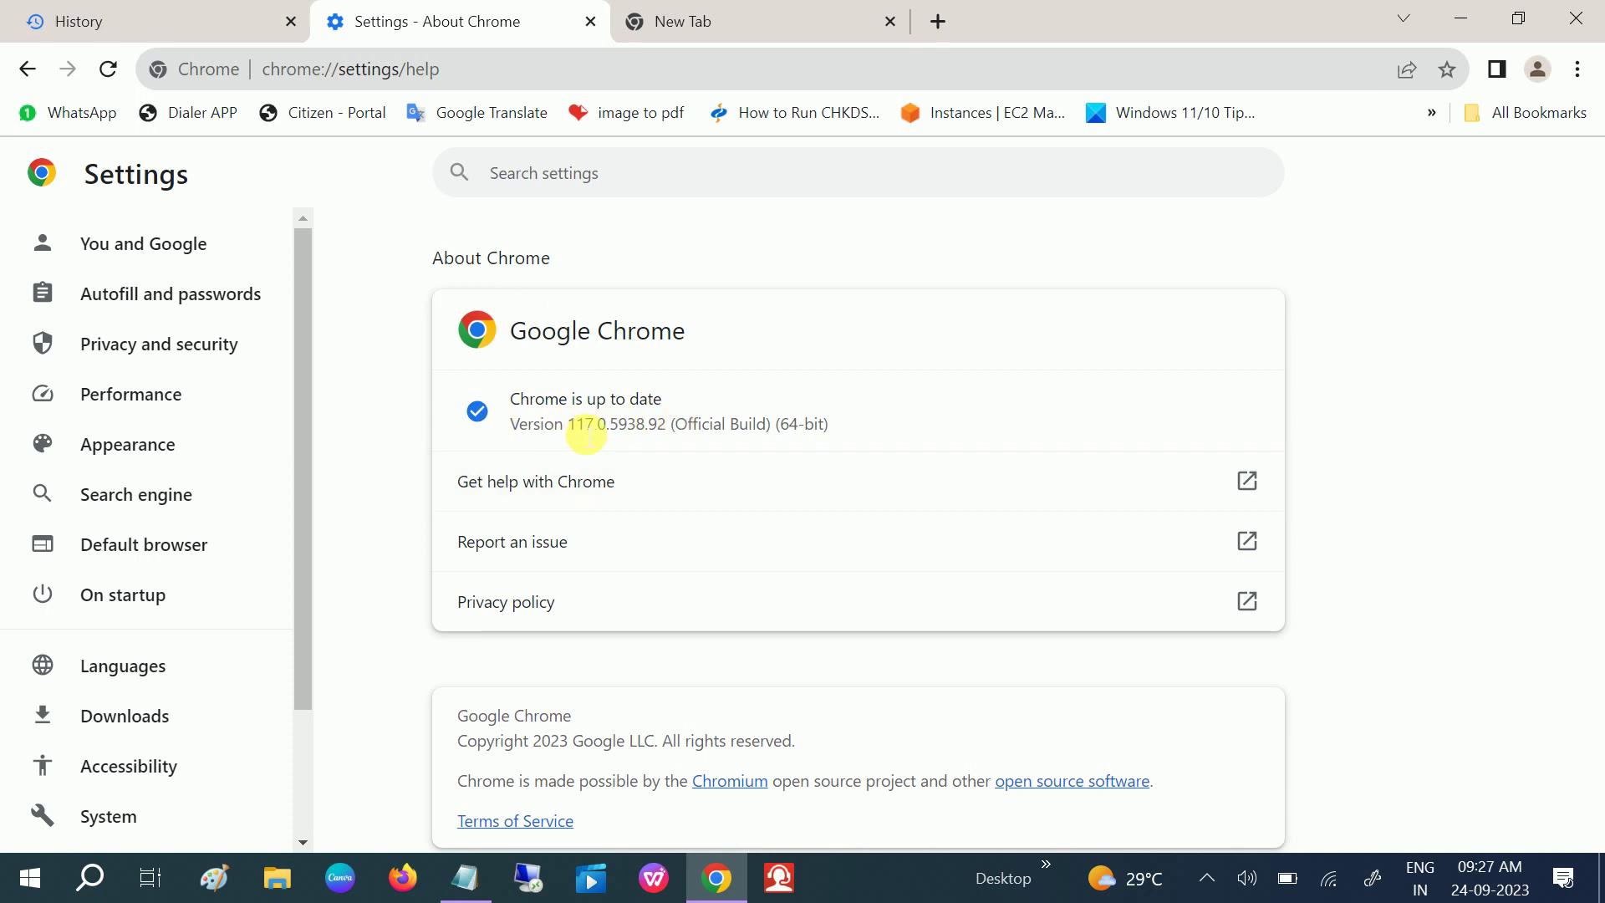
click(752, 18)
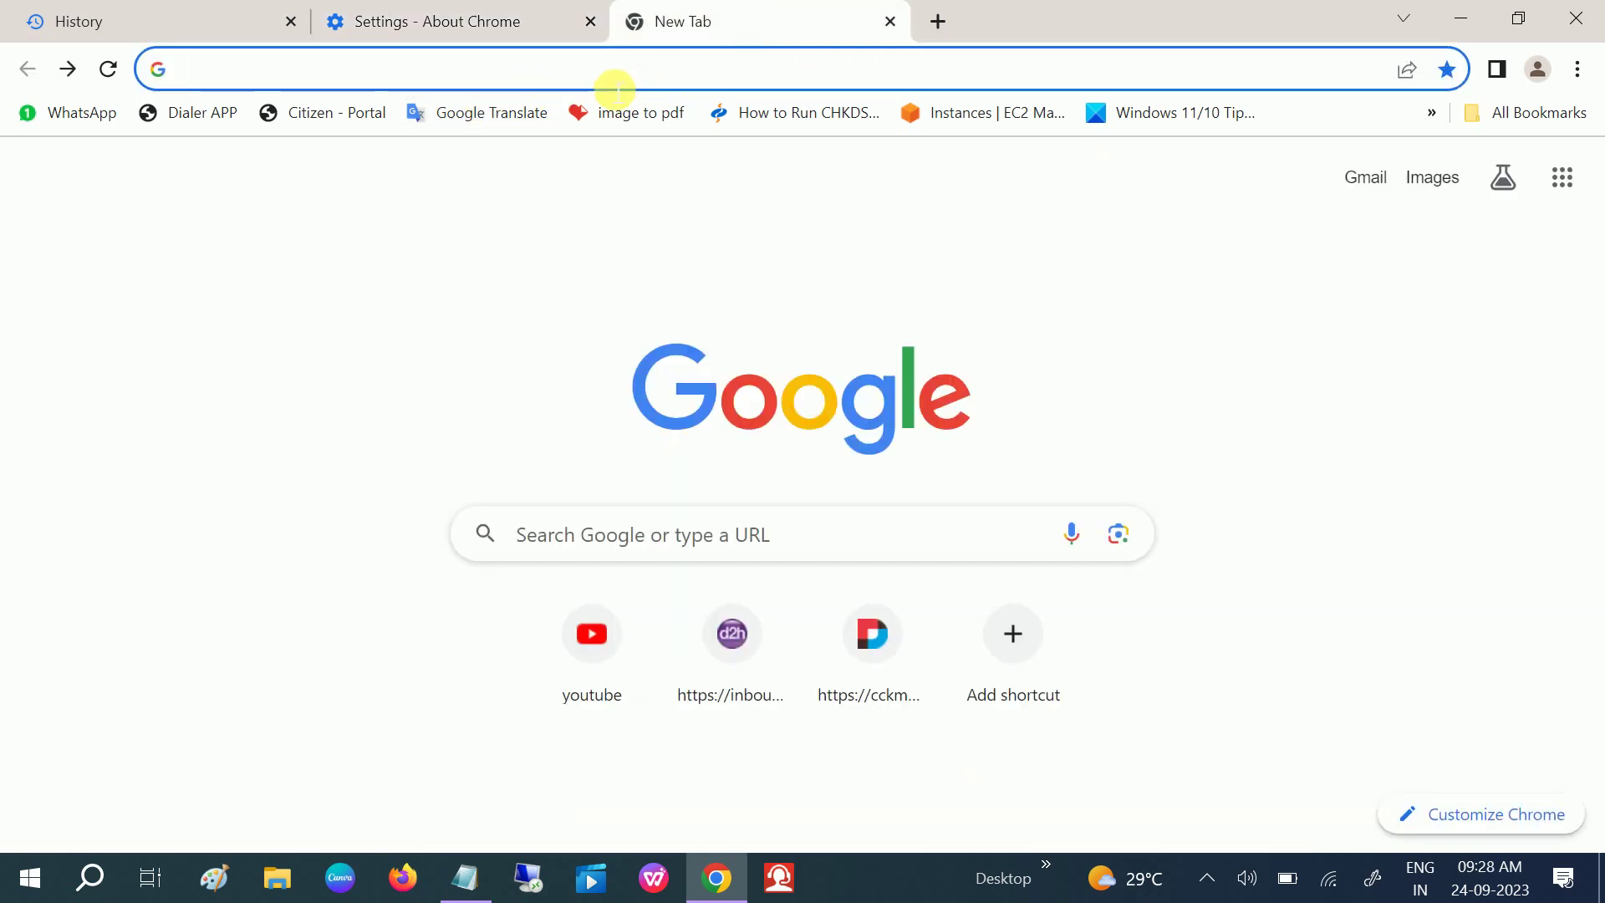
Step: Navigate the new tab to chrome://flags, the Experiments page
click(582, 87)
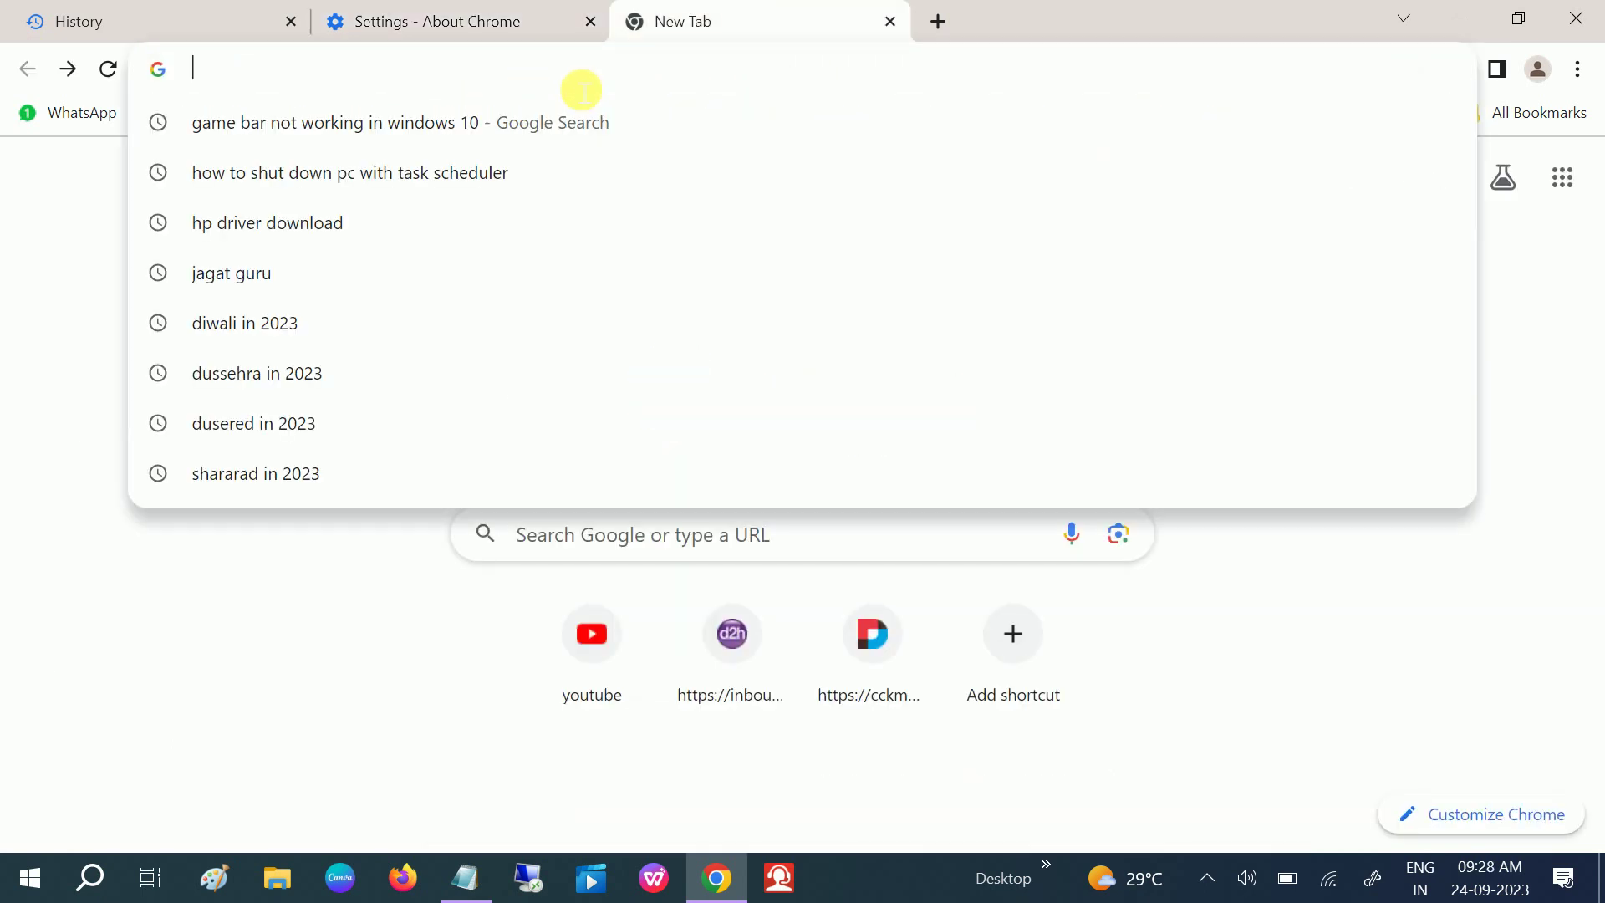
text(ch)
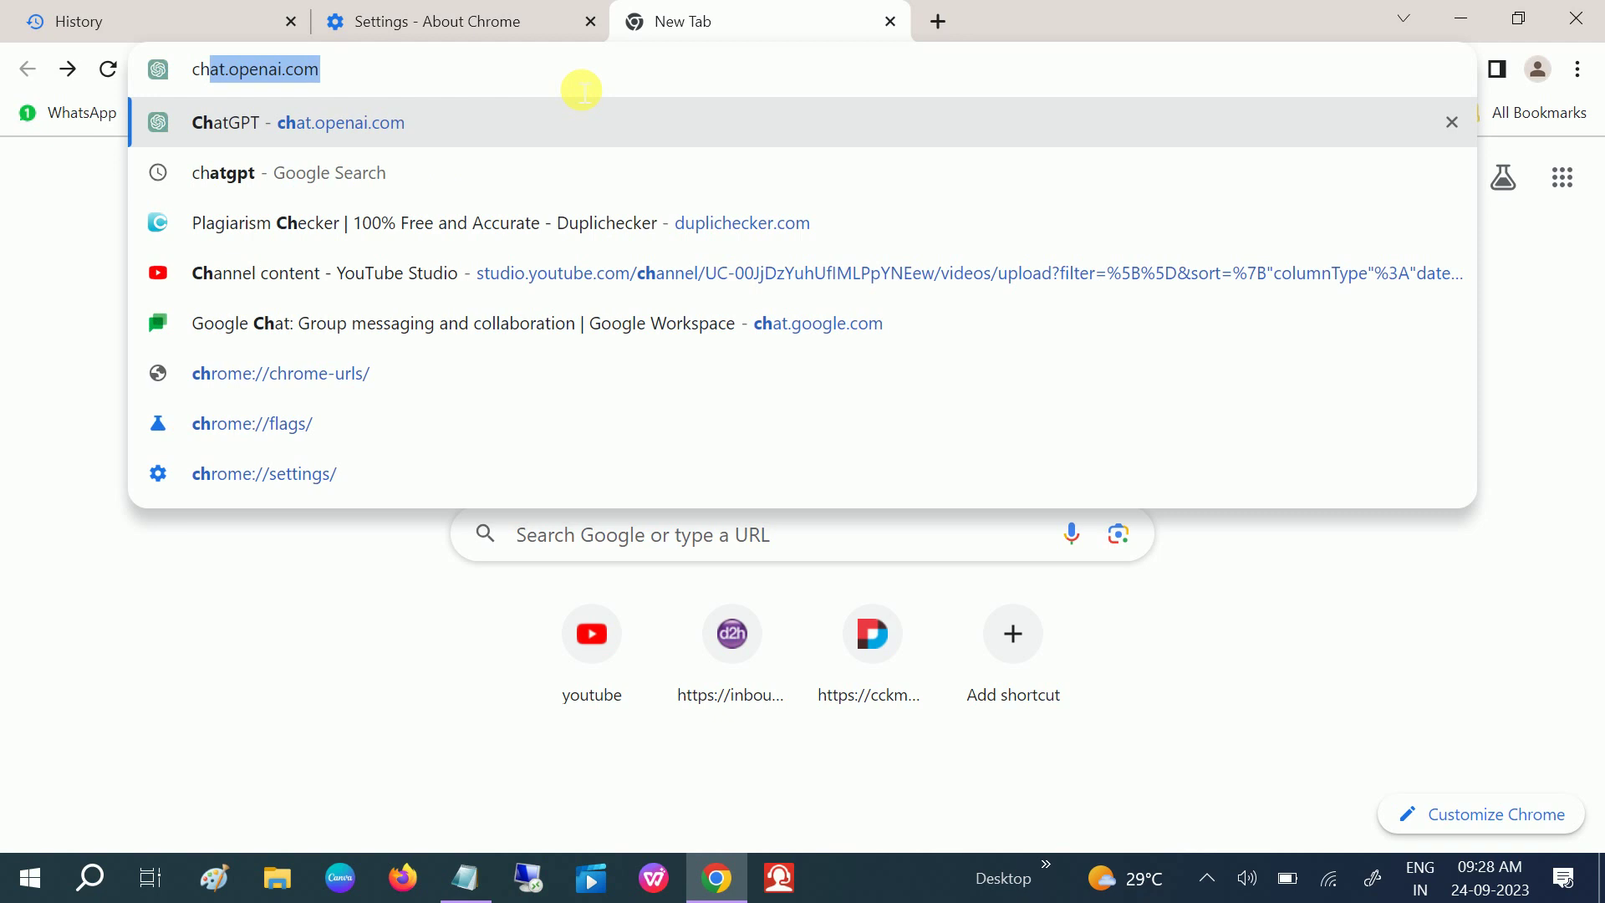
text(rome)
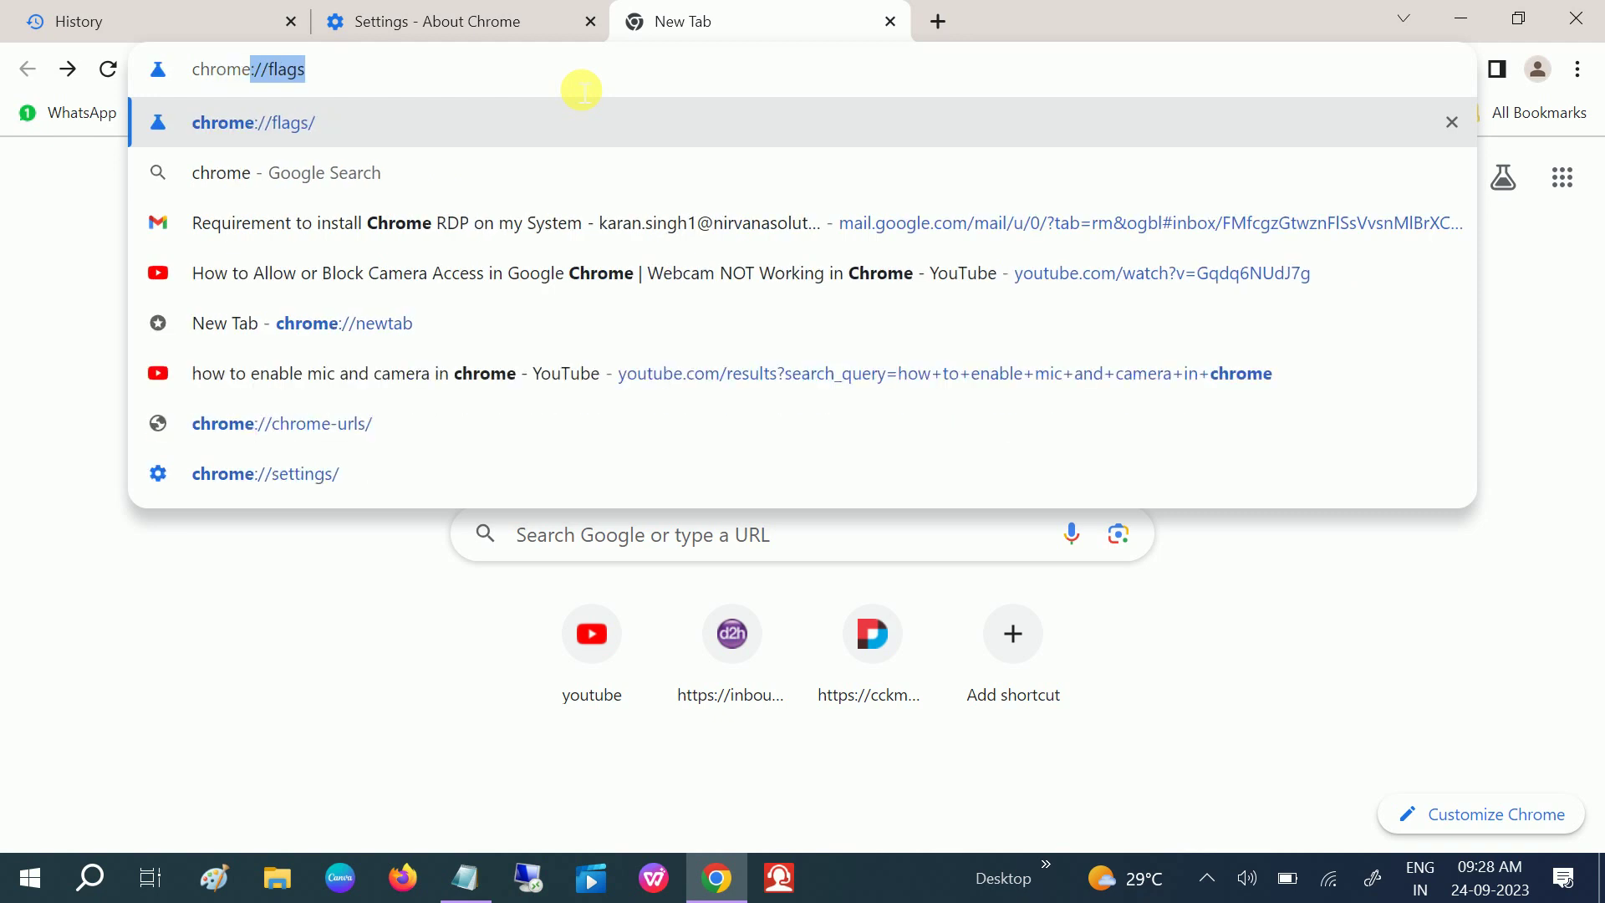
text(:)
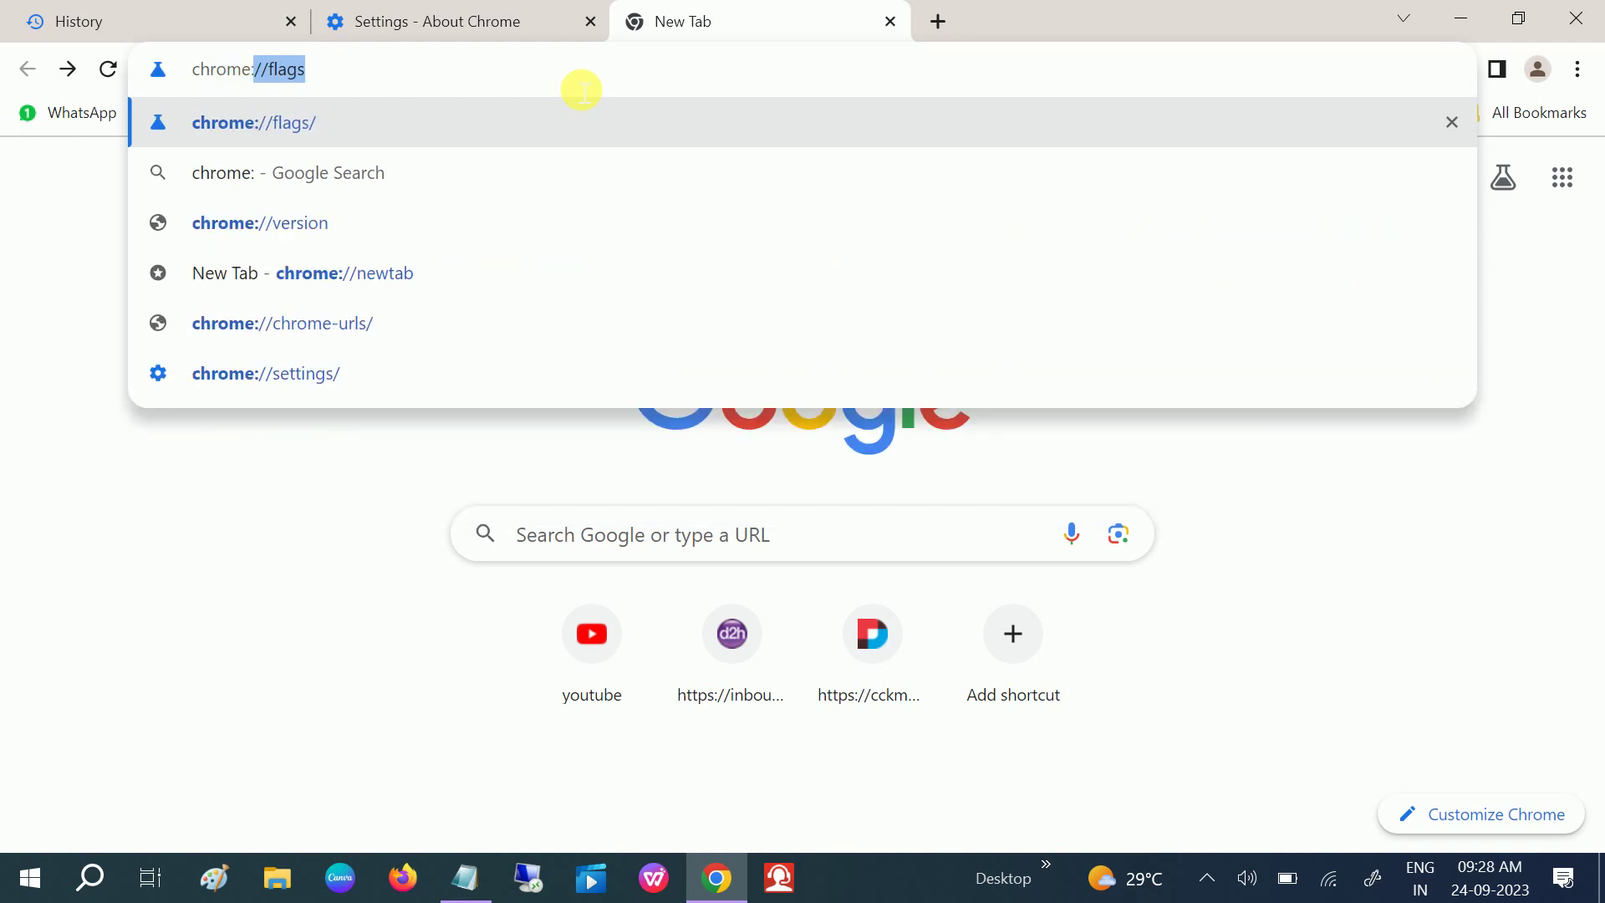
text(//)
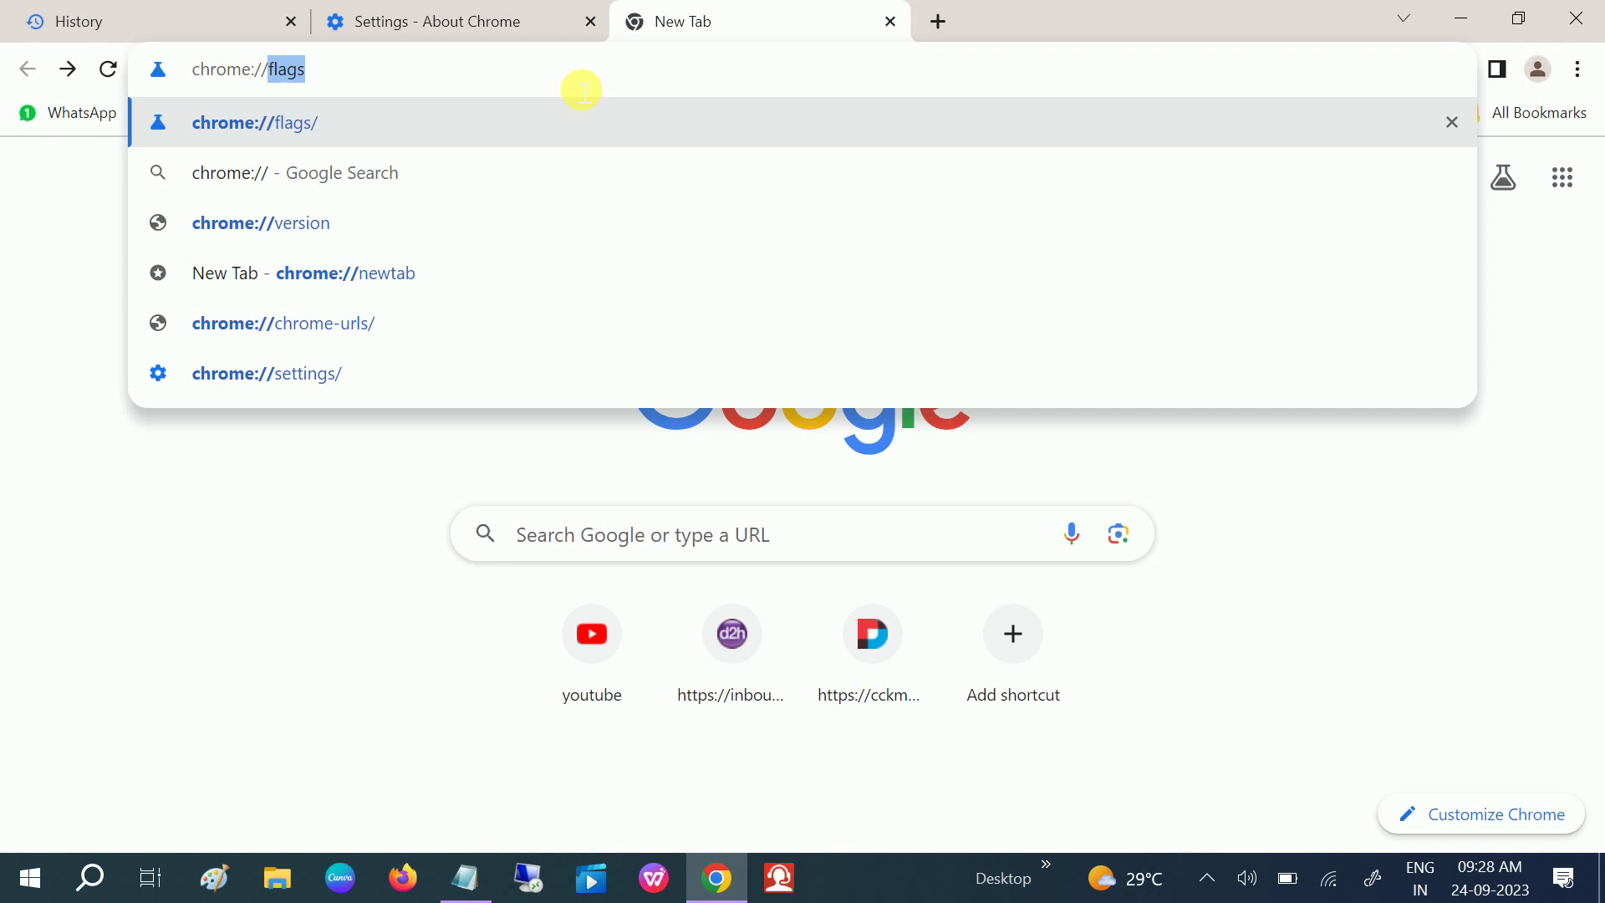
key(Right)
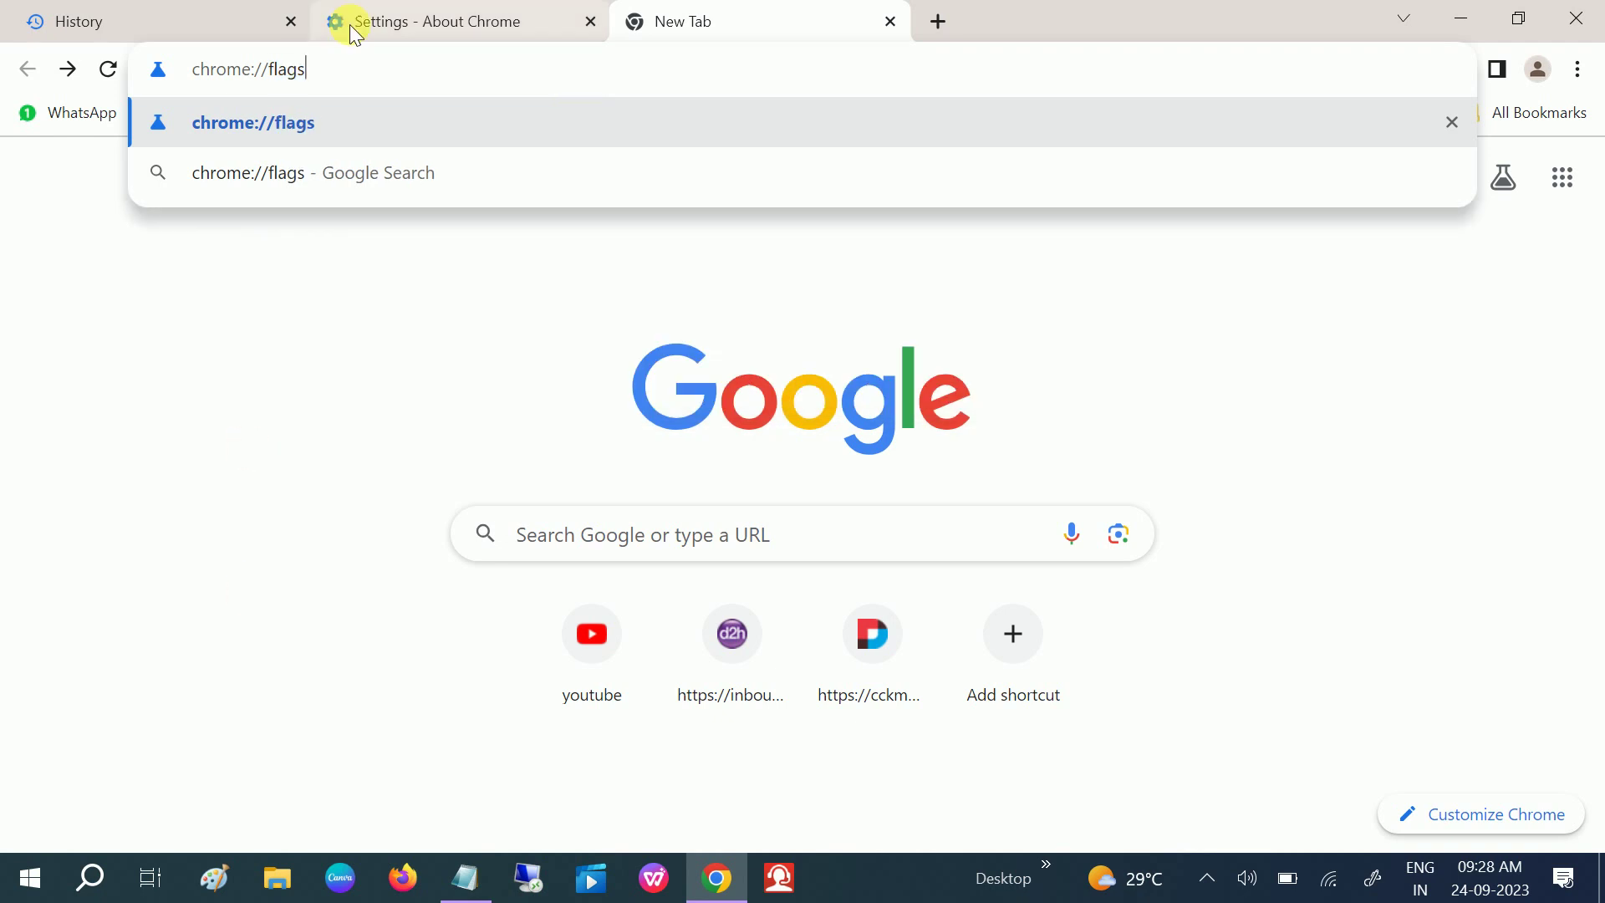
key(Return)
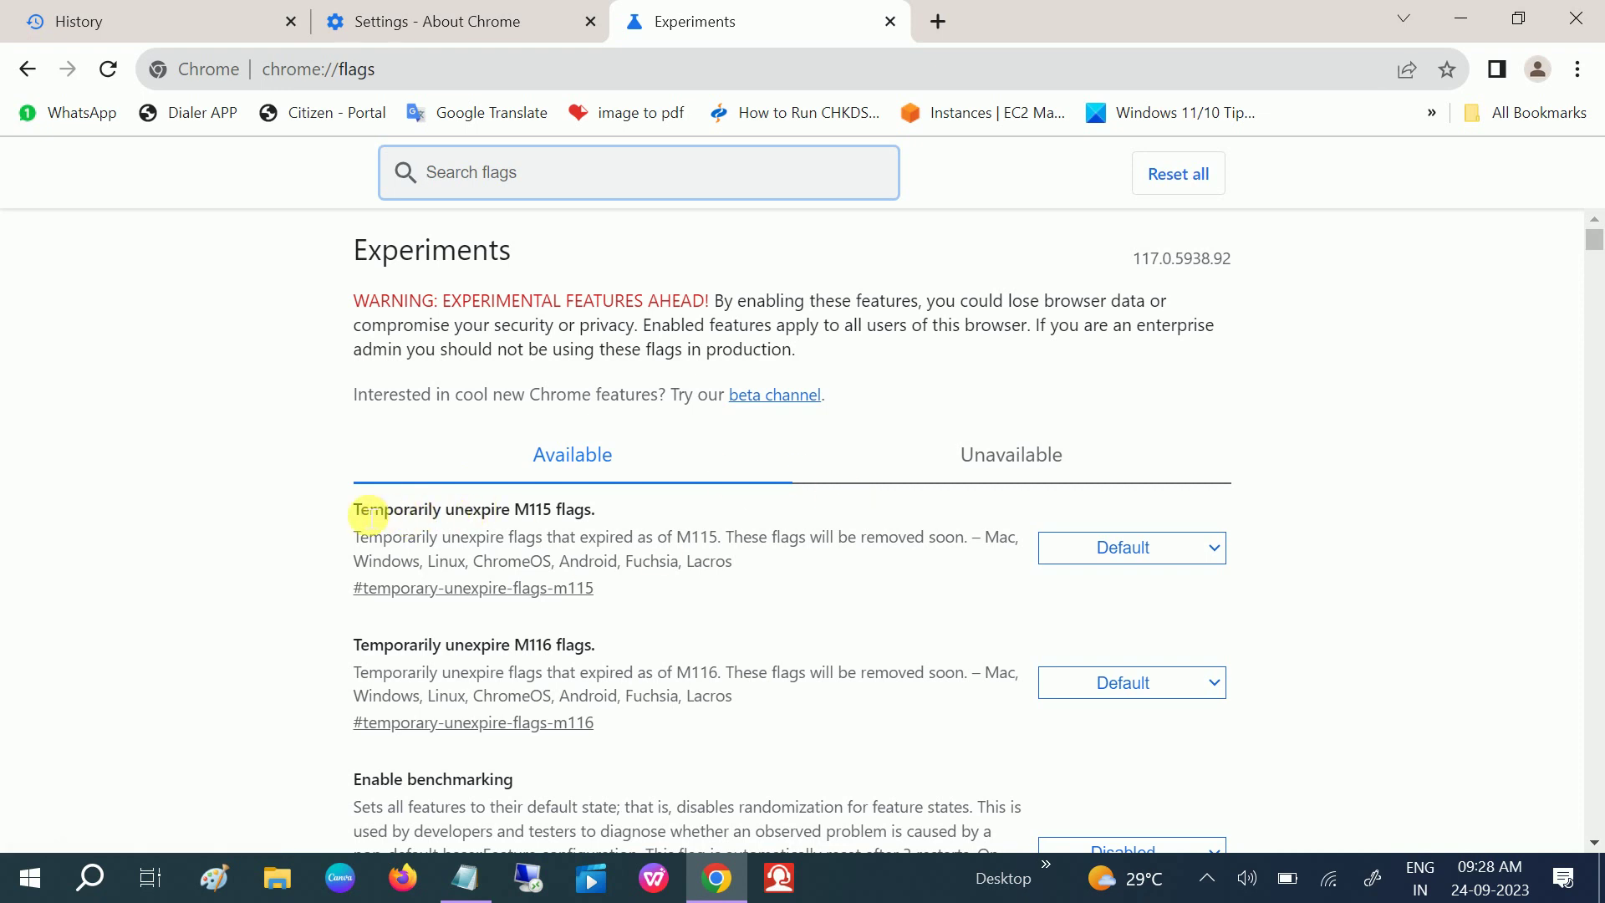
drag(356, 510, 538, 513)
drag(443, 537, 861, 552)
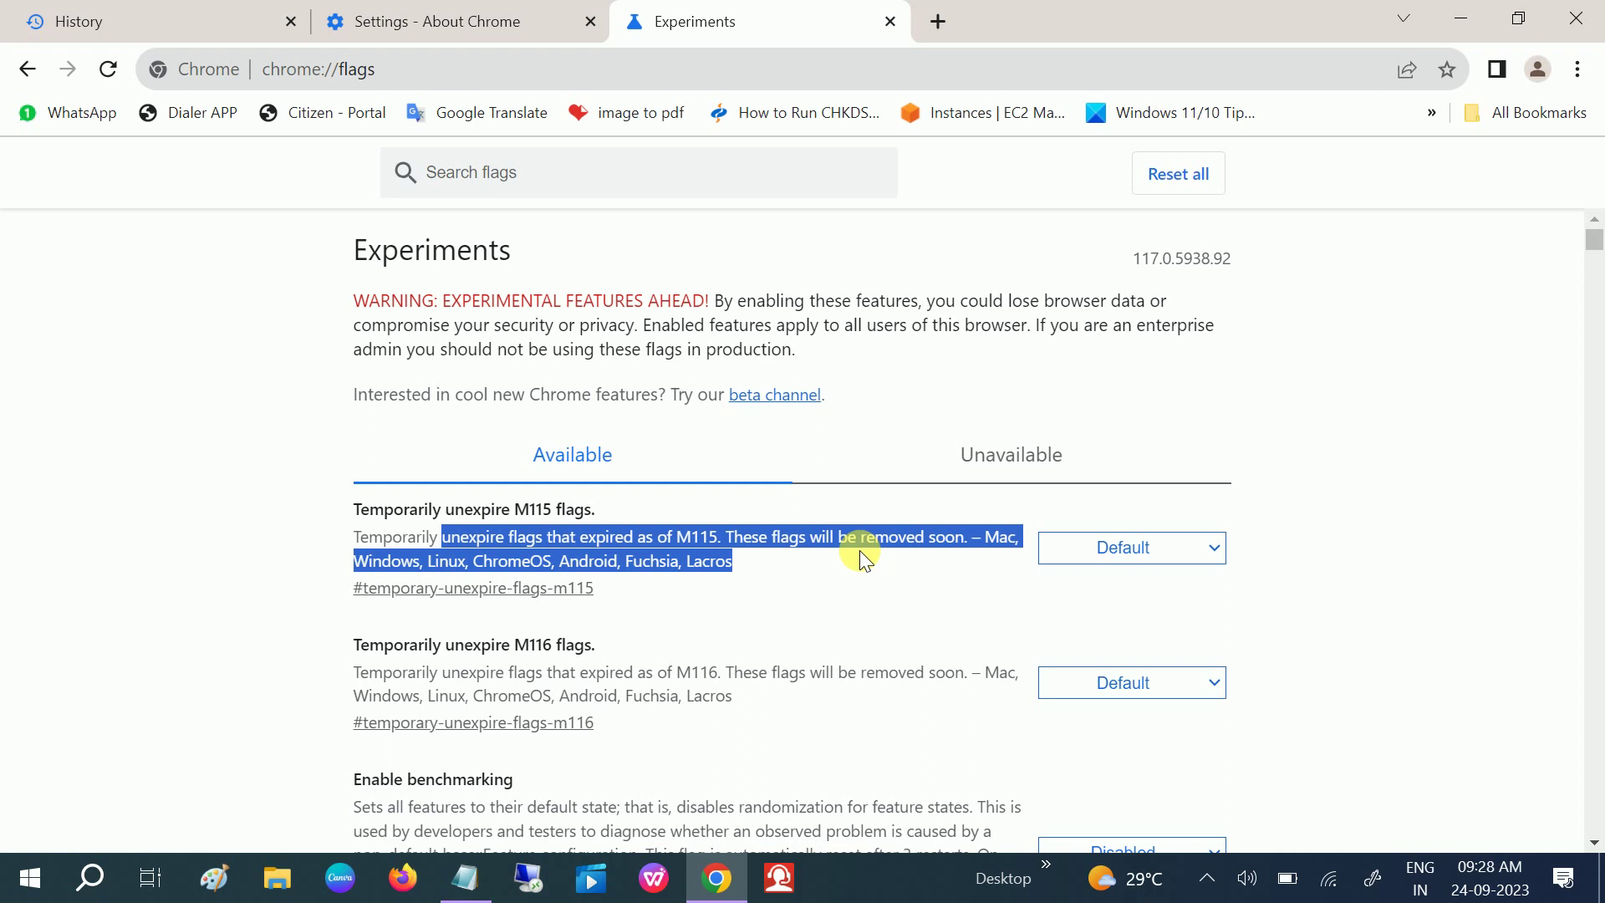
click(449, 526)
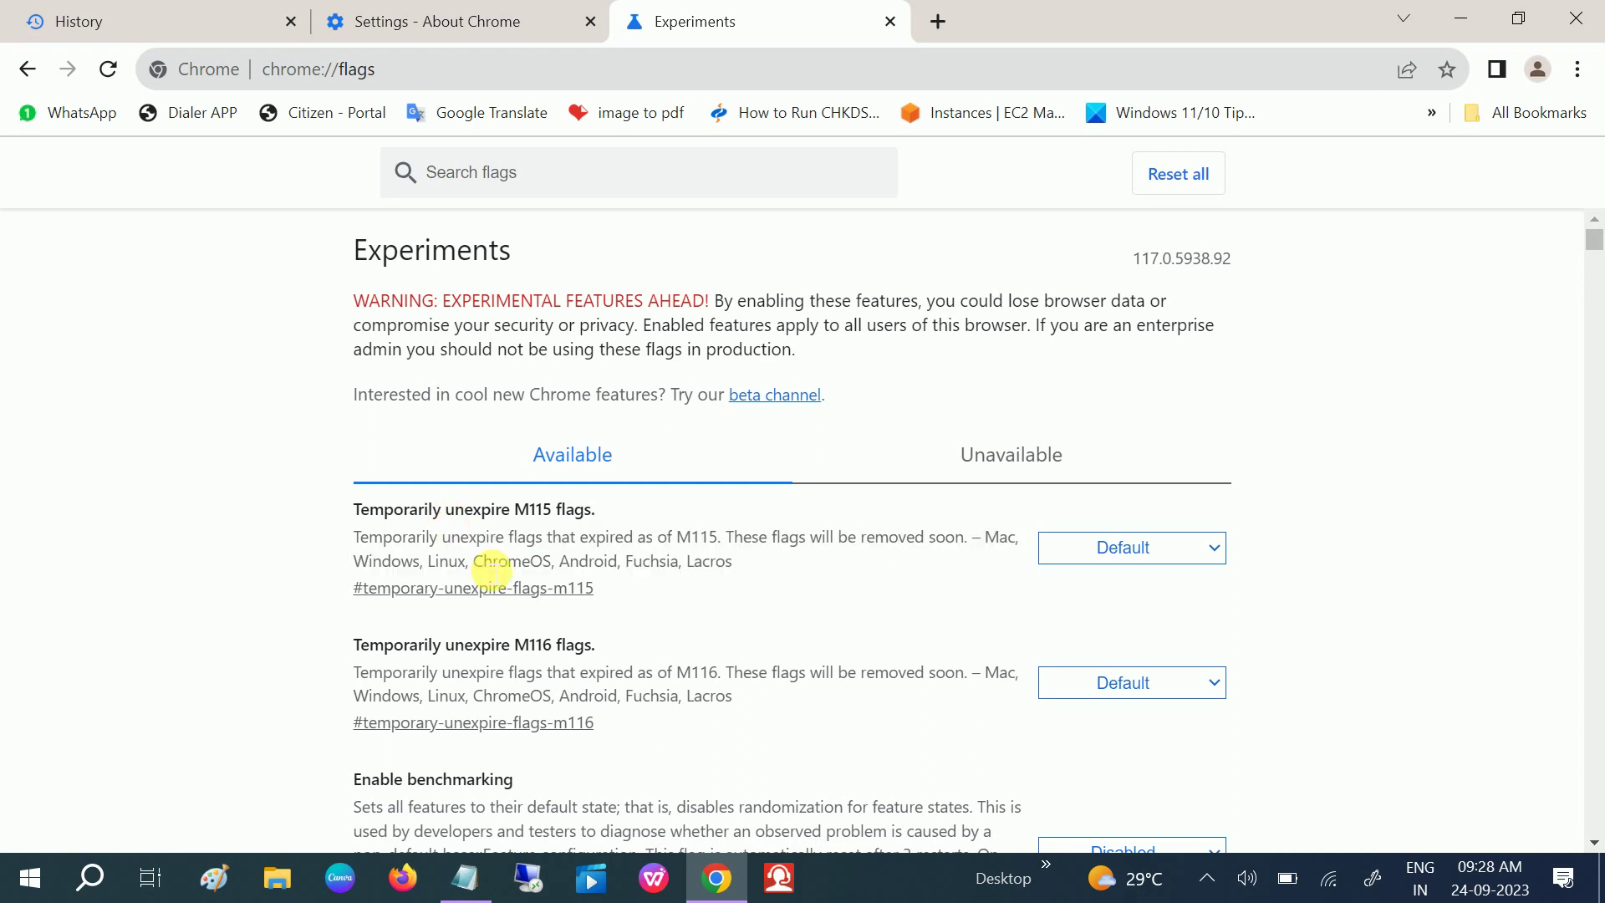
scroll(492, 570, down, 1)
scroll(492, 570, down, 2)
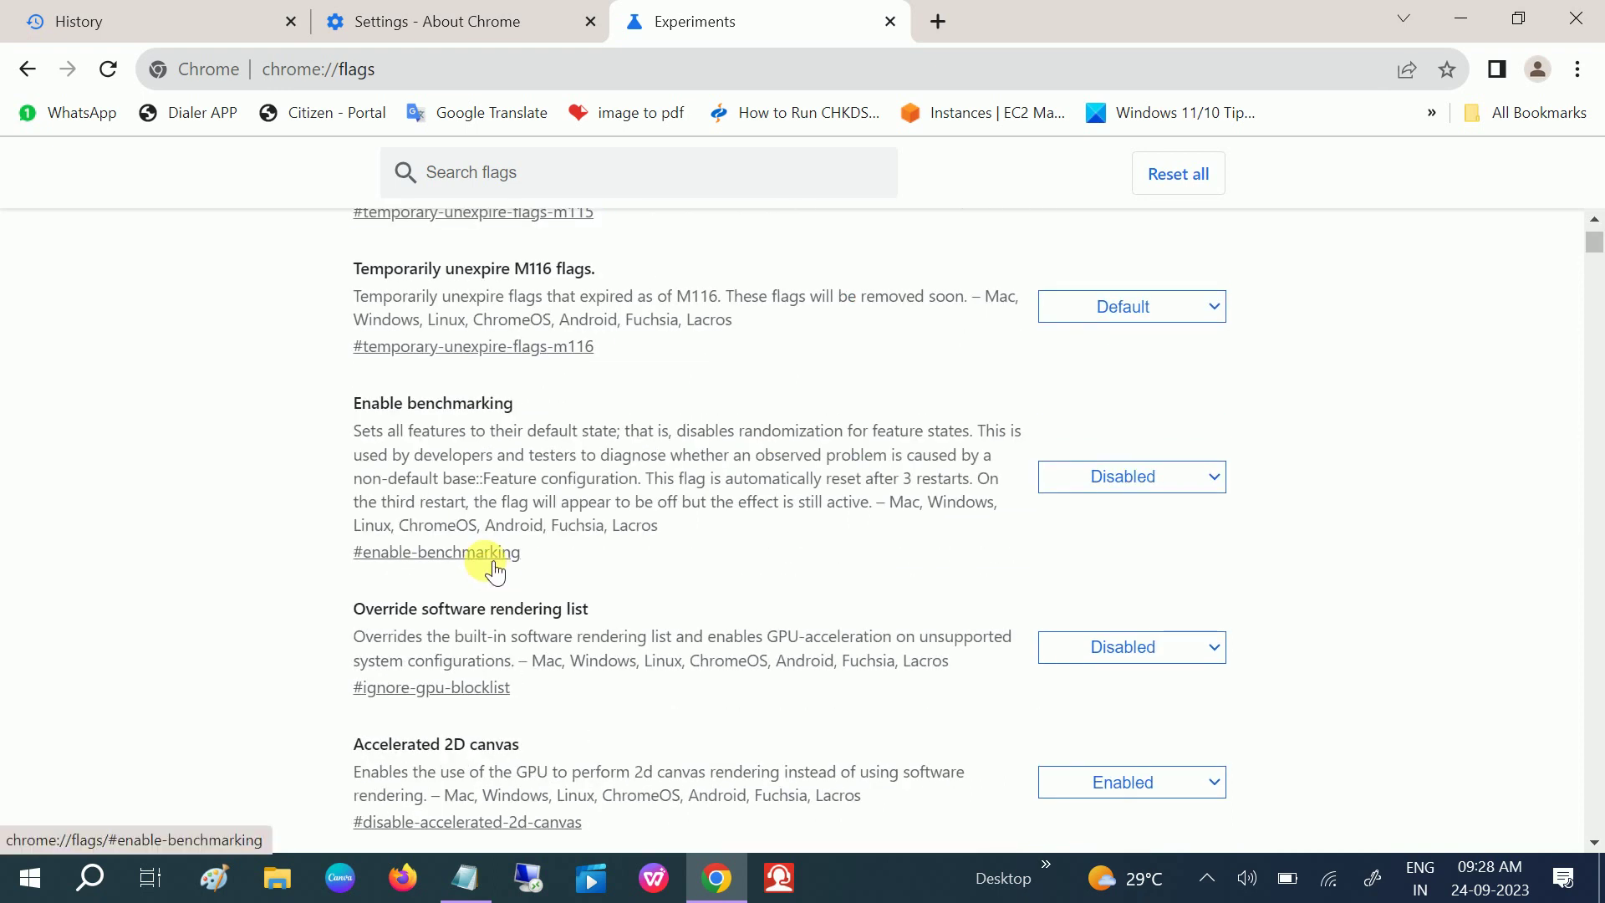
scroll(495, 570, down, 2)
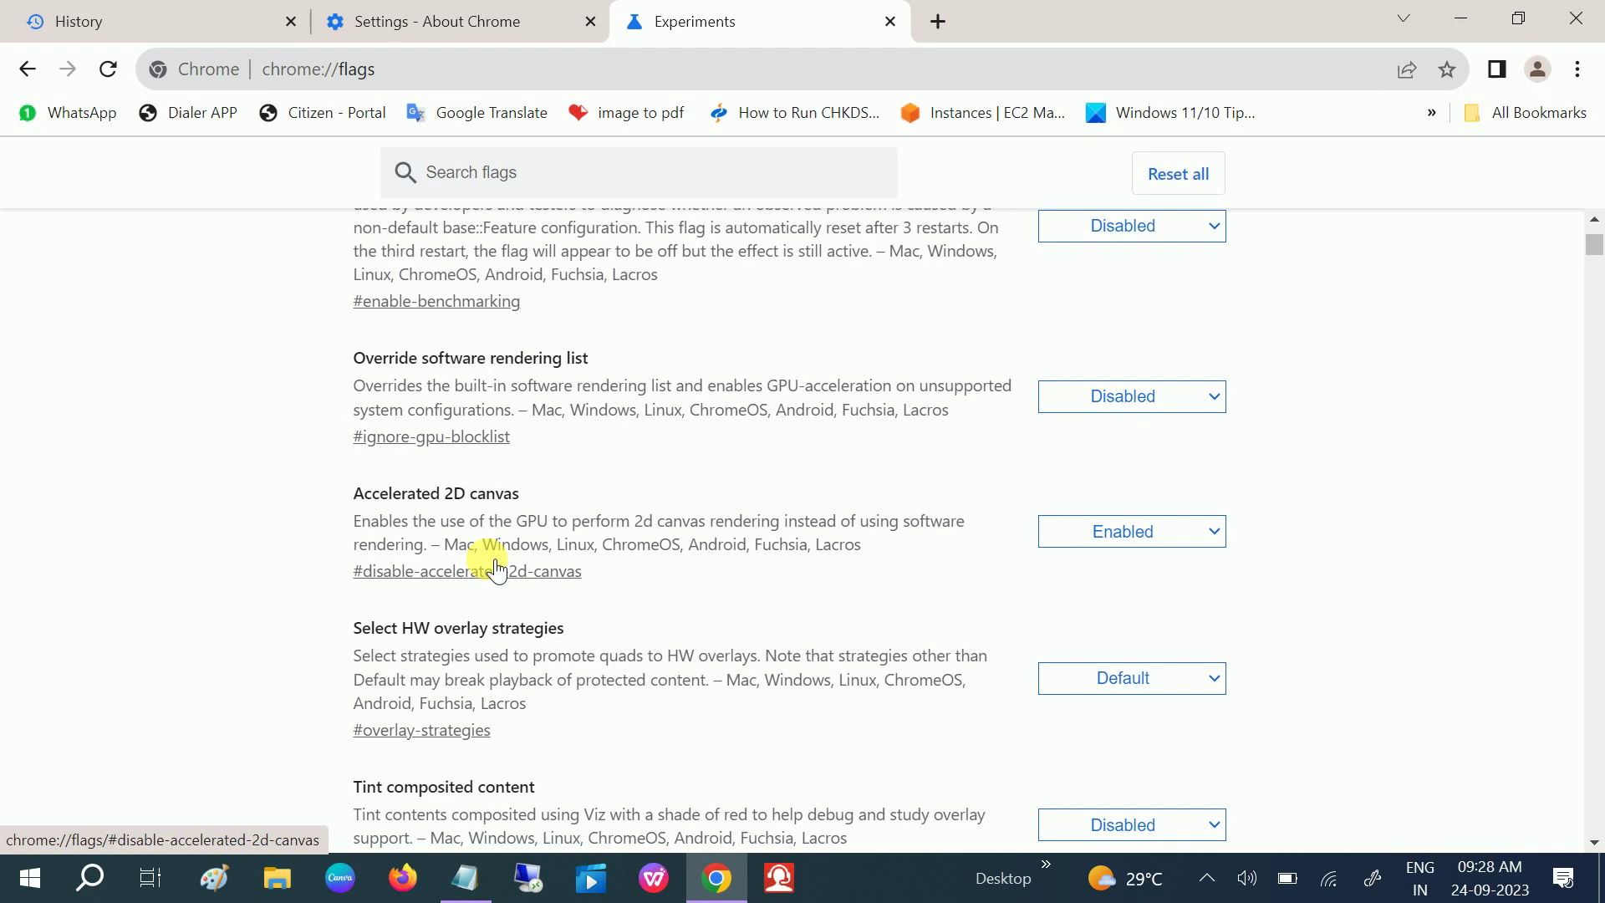
scroll(493, 567, down, 3)
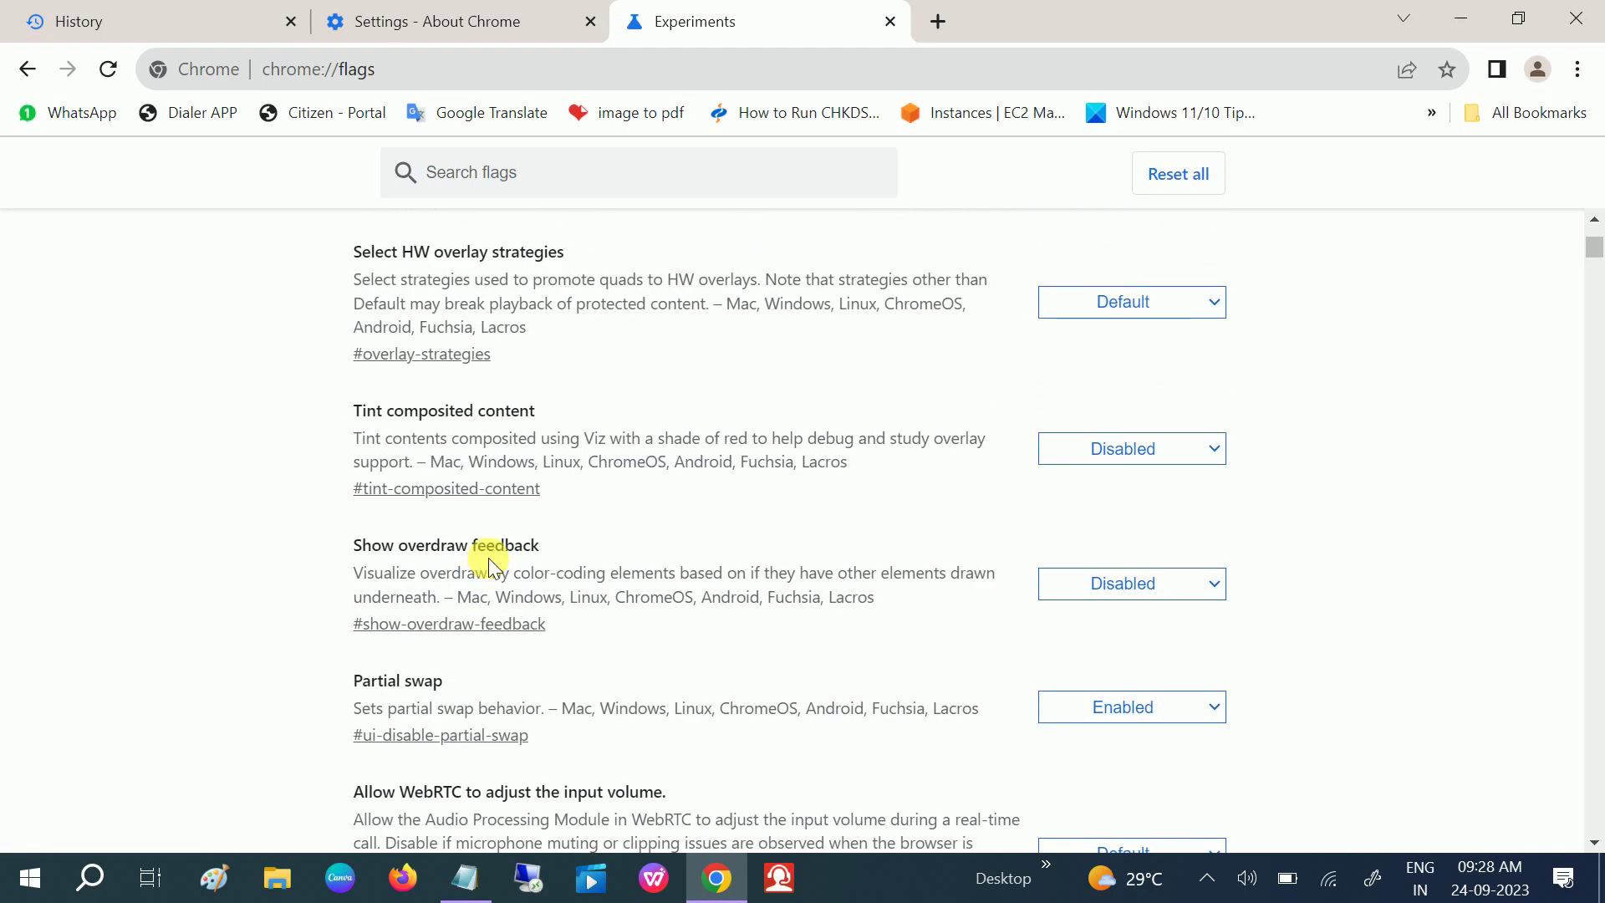
scroll(492, 565, down, 10)
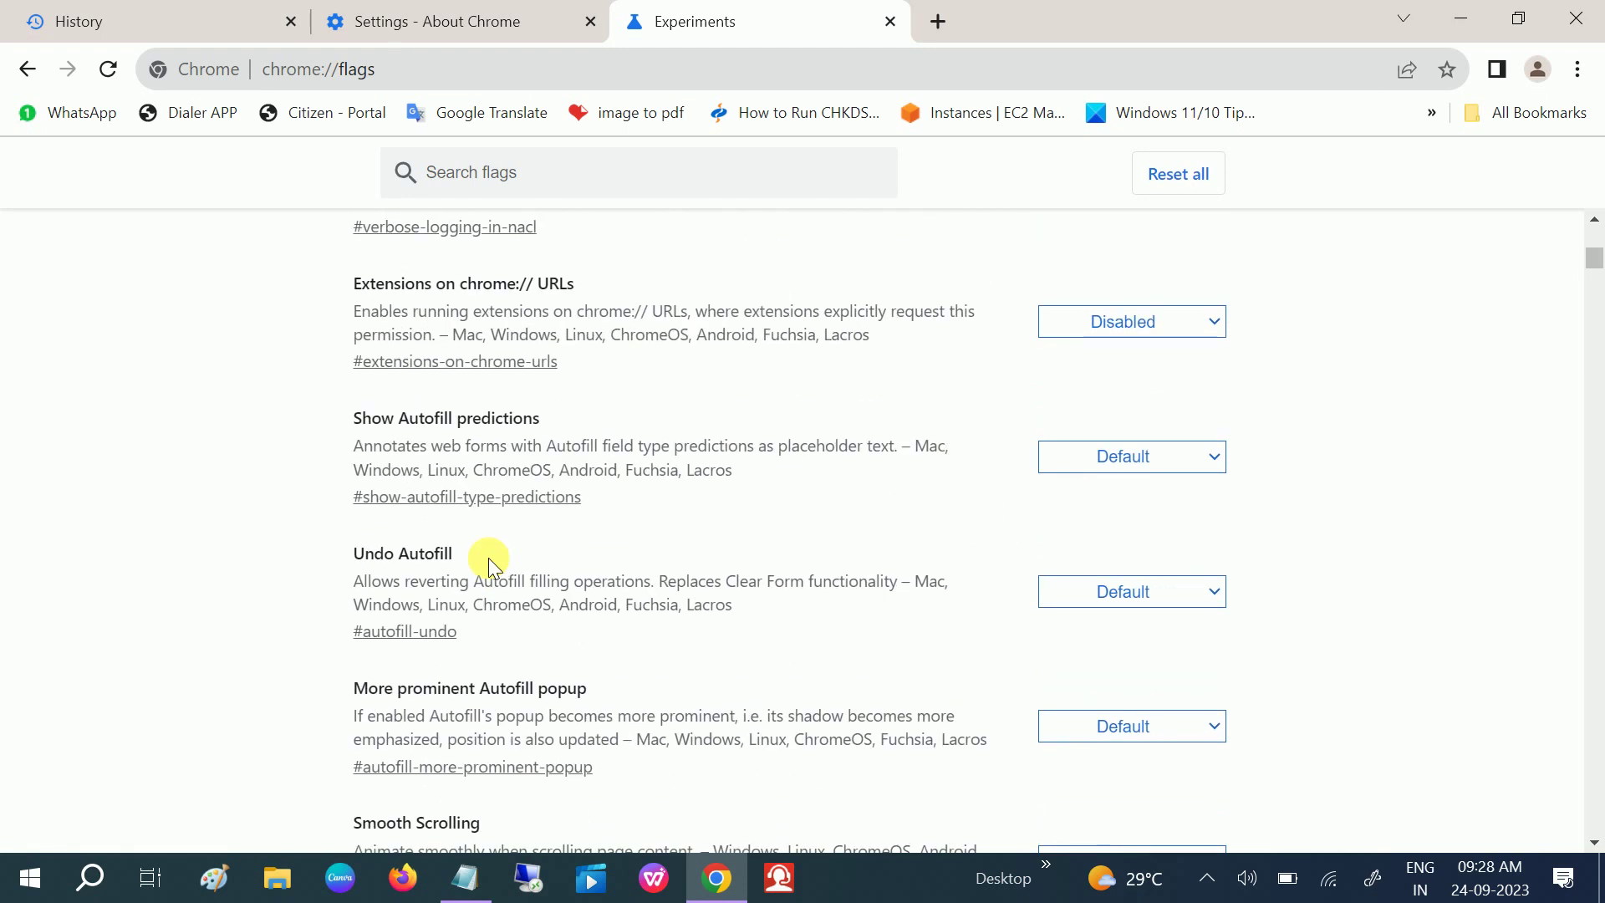
scroll(489, 558, down, 8)
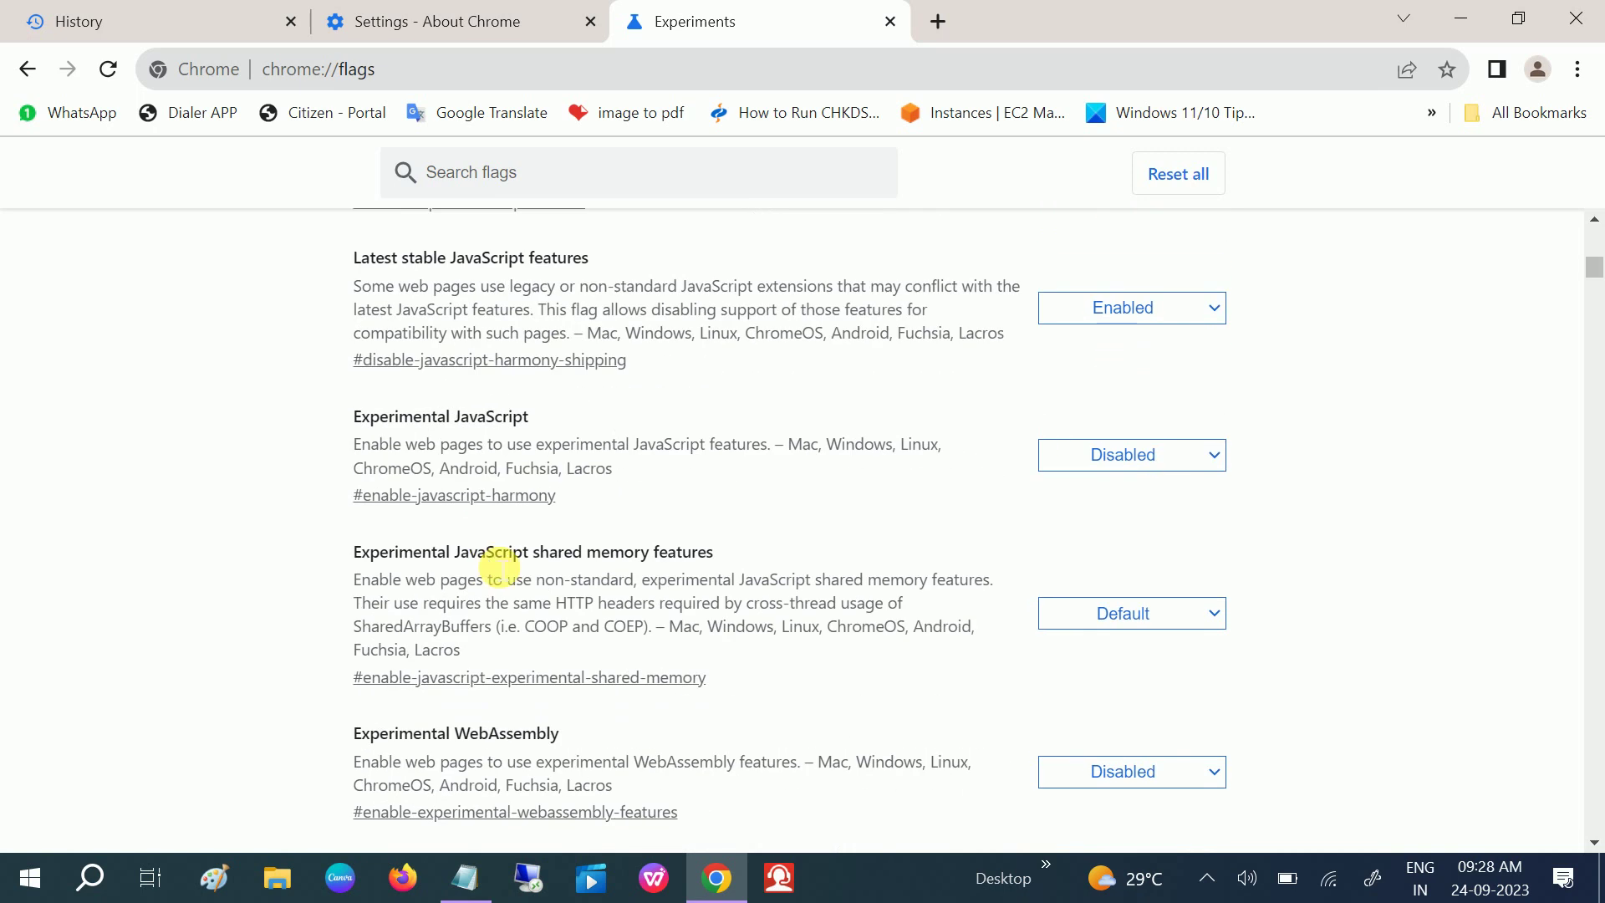
scroll(500, 567, down, 10)
scroll(492, 556, down, 10)
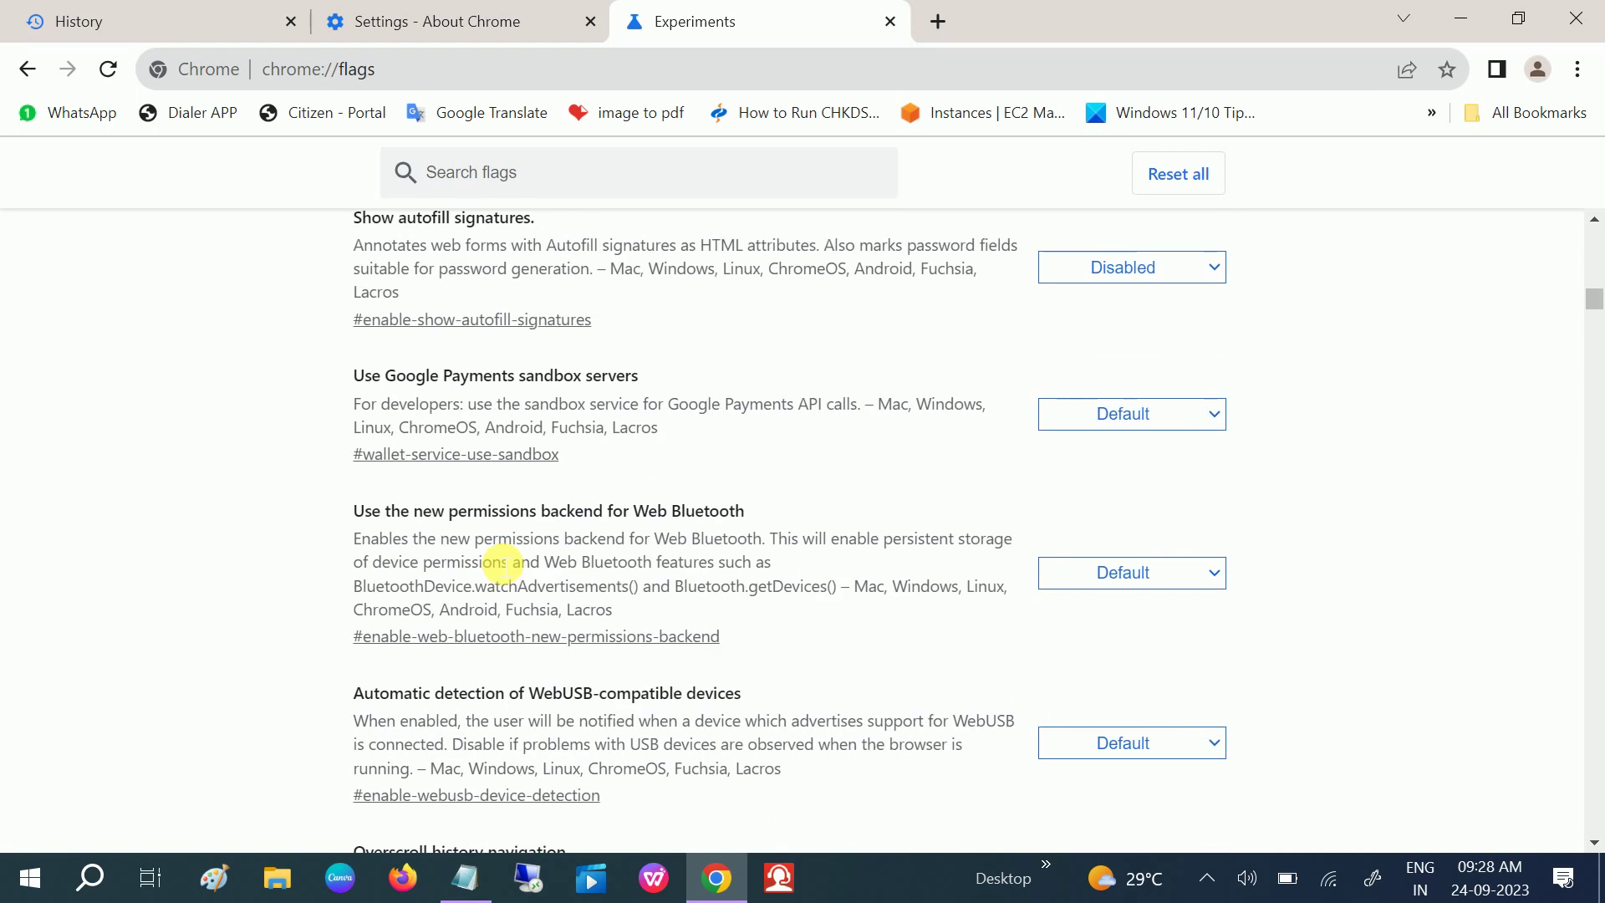
scroll(503, 563, down, 10)
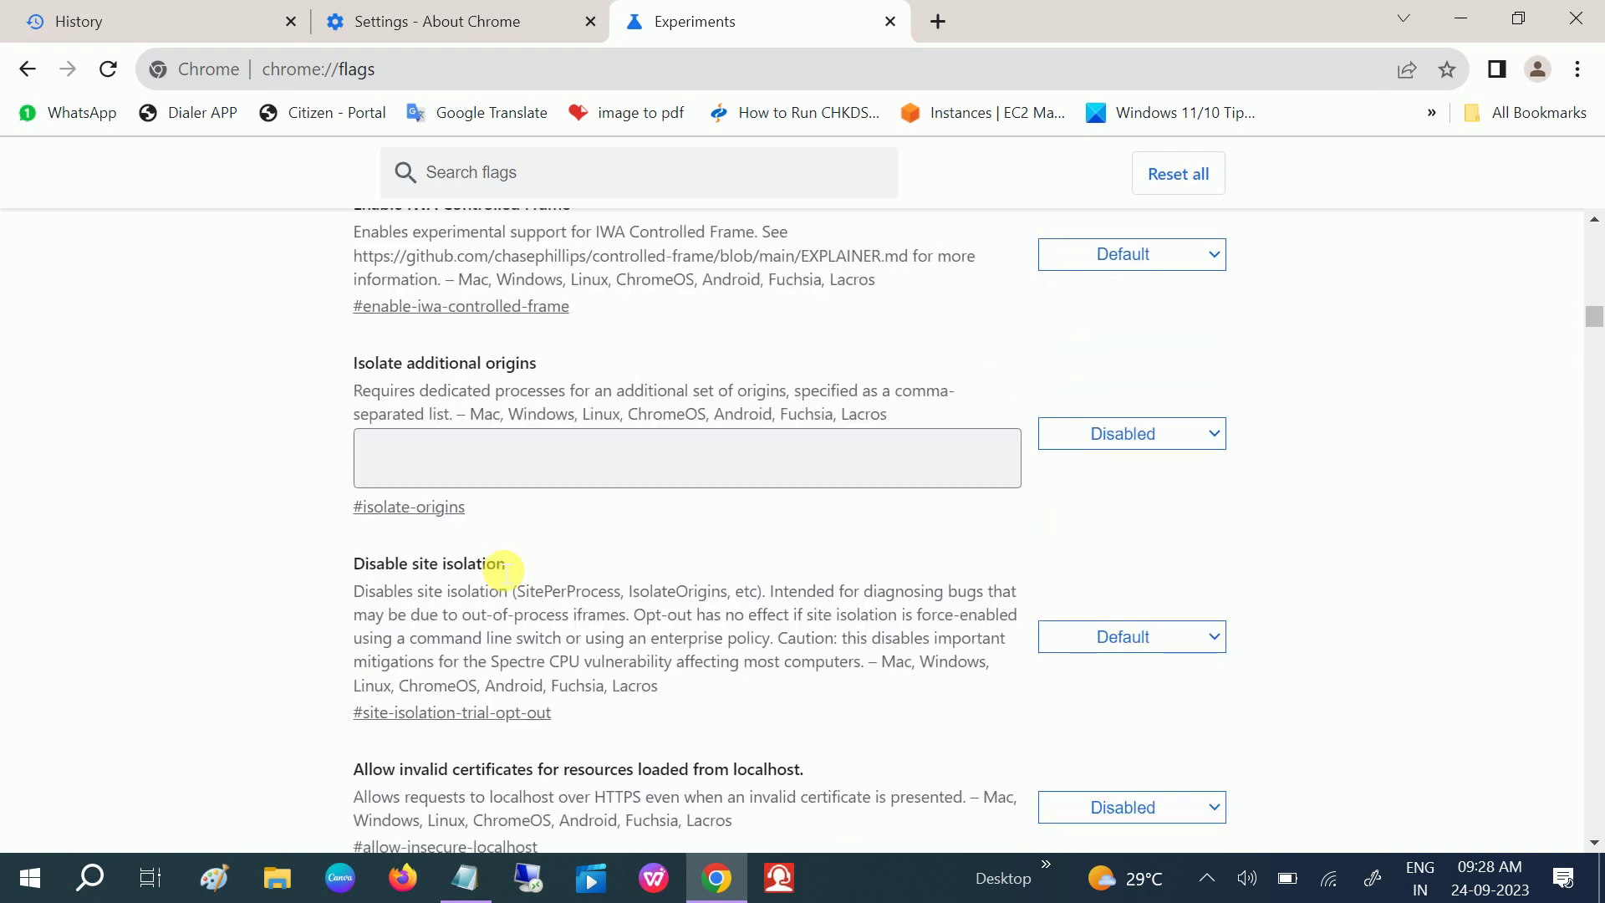
scroll(502, 567, down, 5)
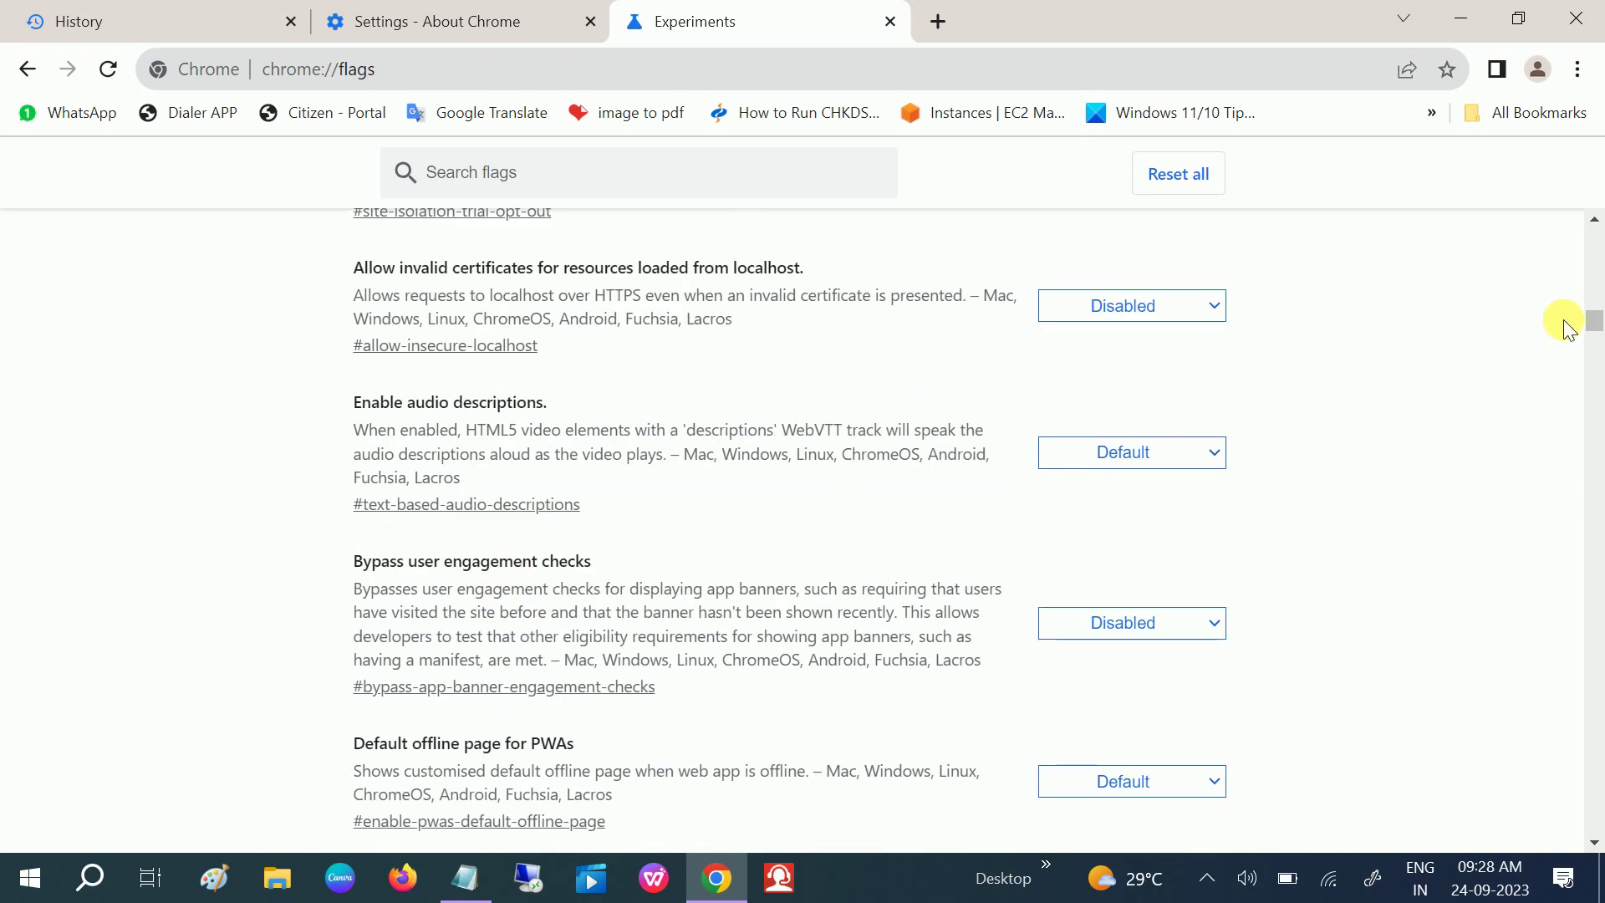
drag(1591, 323, 1588, 238)
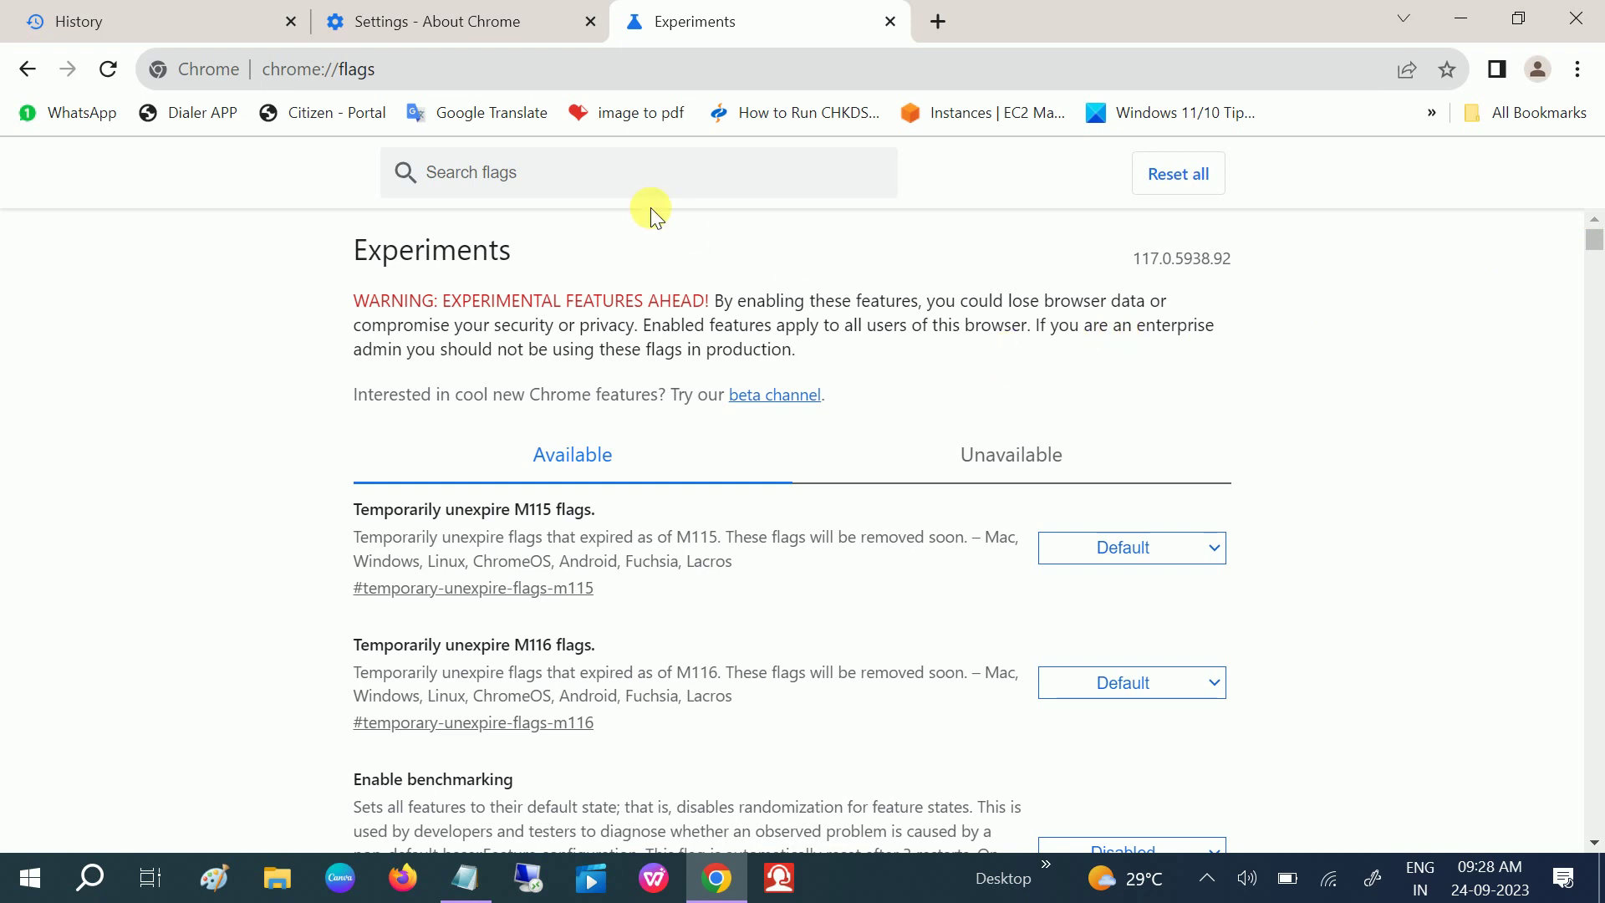
Step: Search the flags page for 'paralle' and highlight the Parallel downloading flag, still set to Default
click(588, 185)
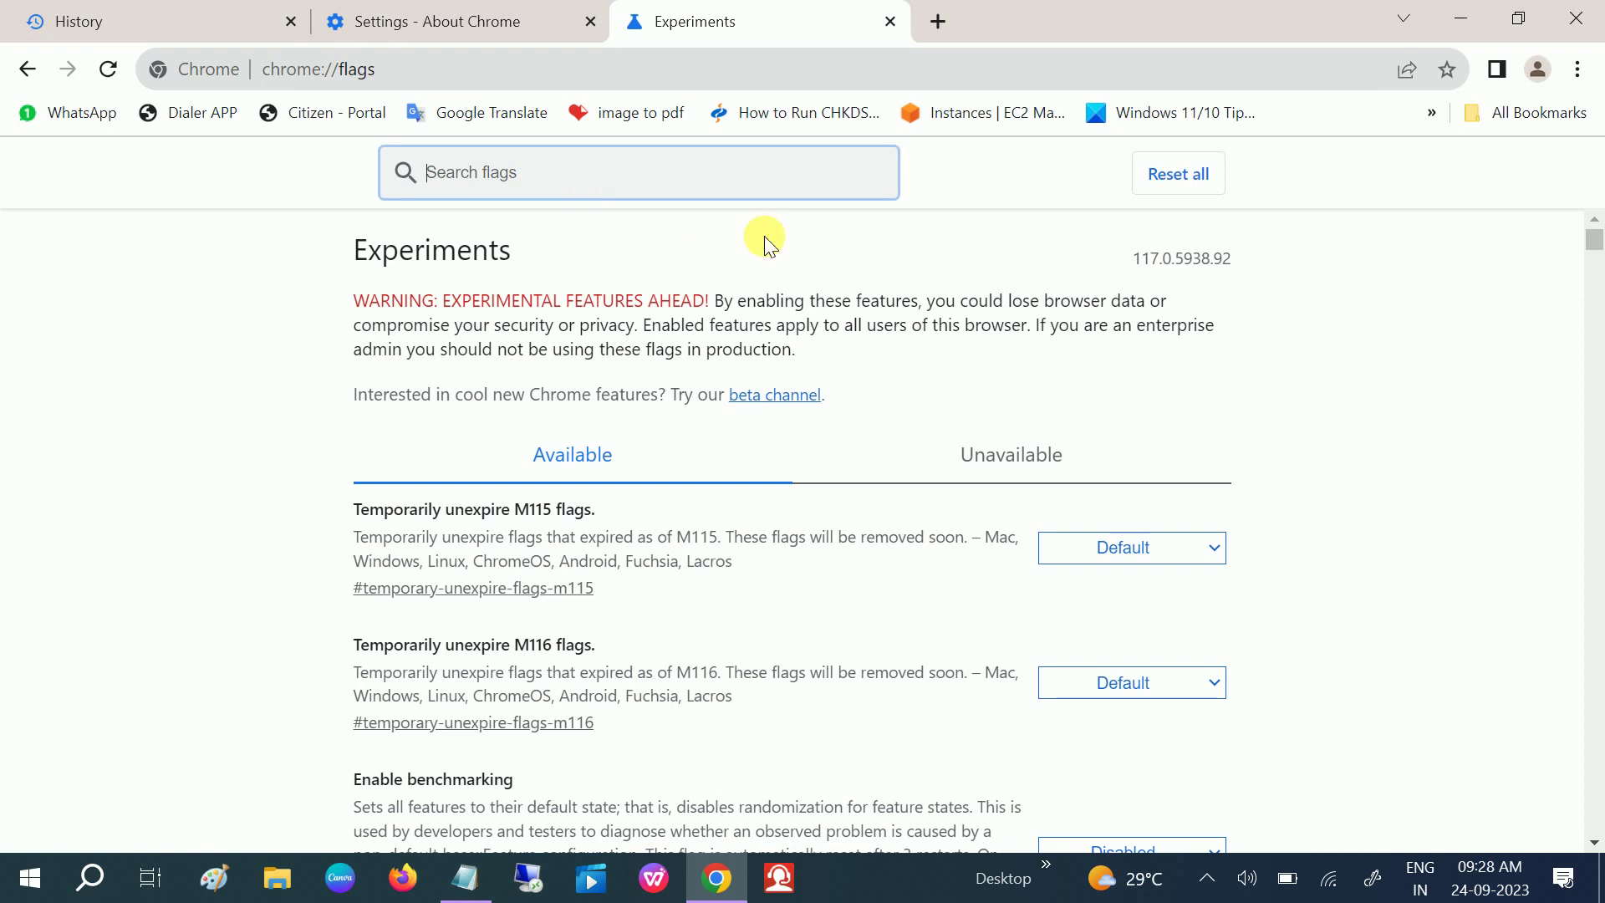
key(ctrl+f)
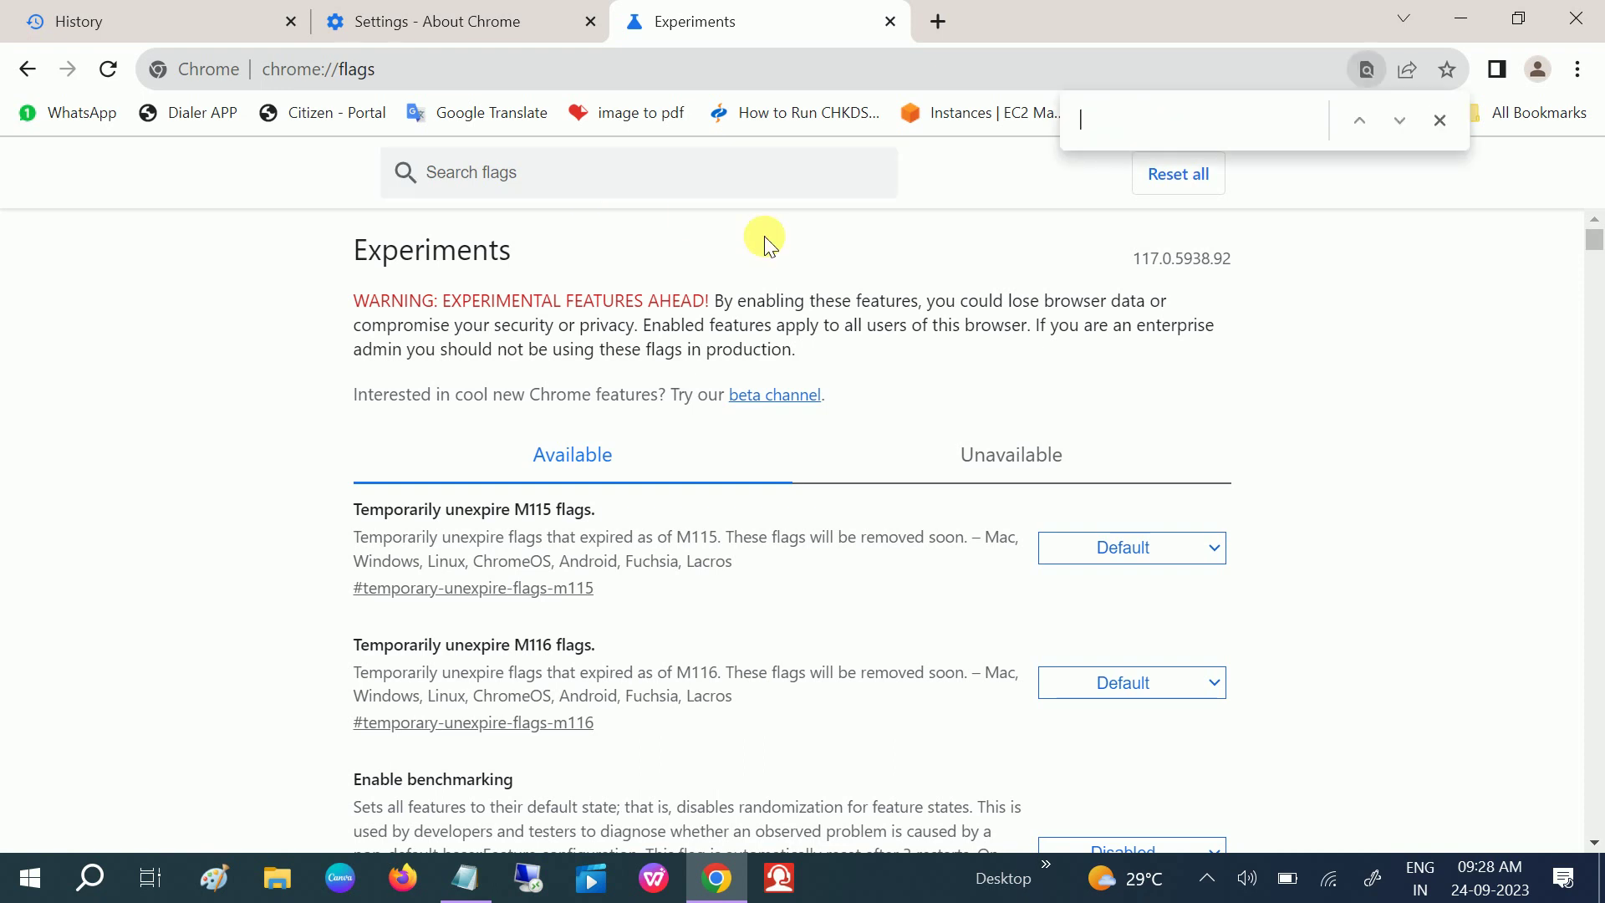
text(par)
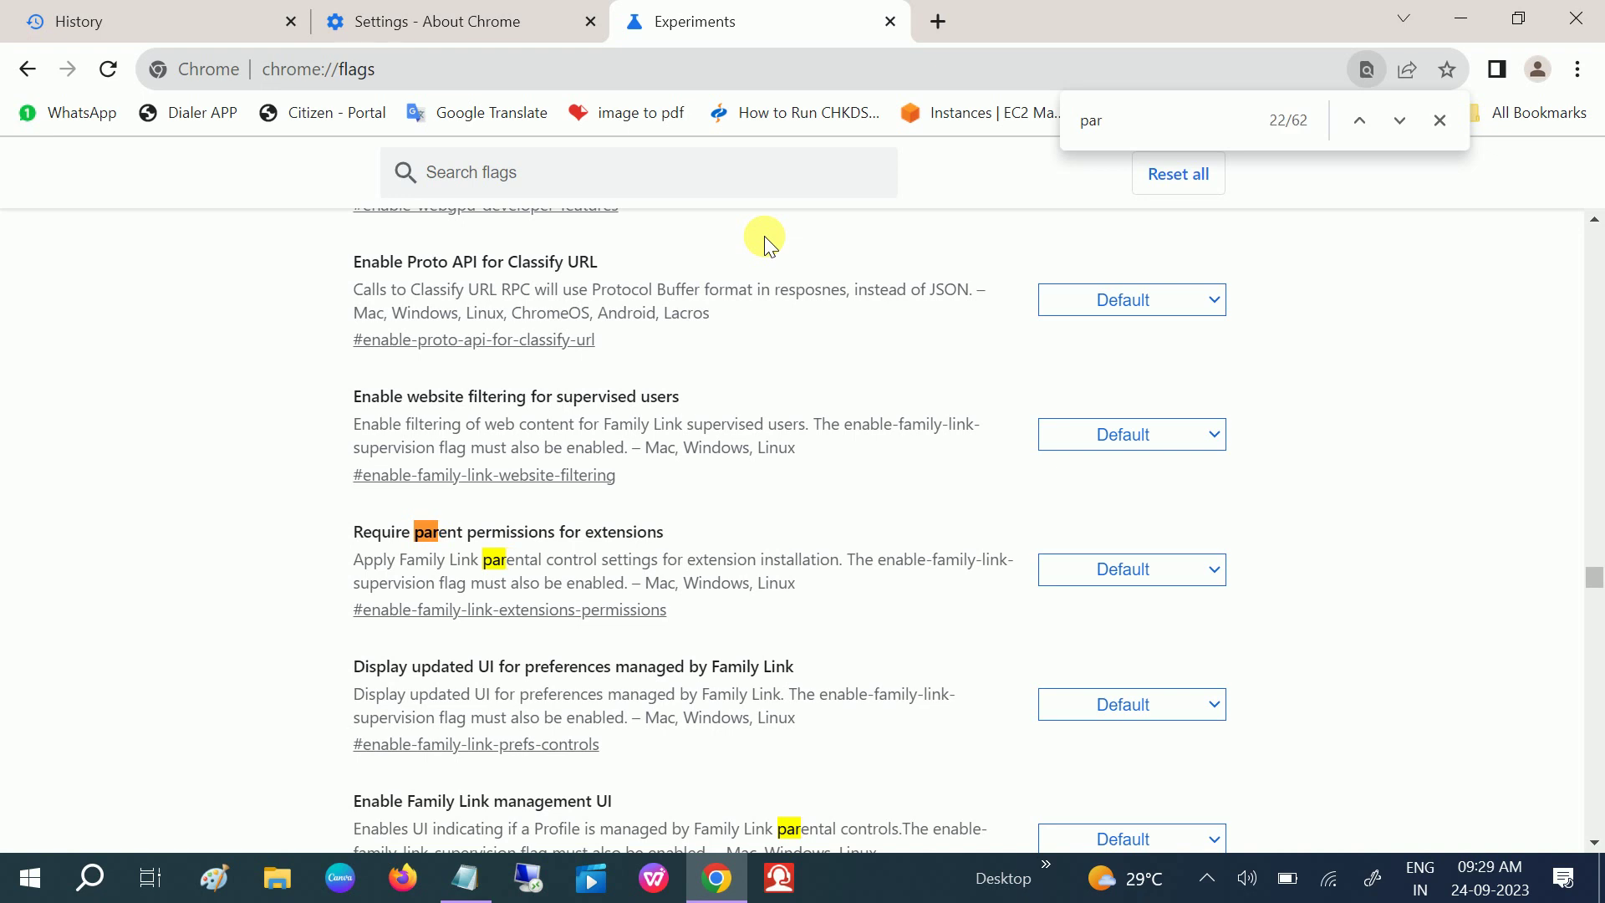
text(er)
key(BackSpace)
text(a)
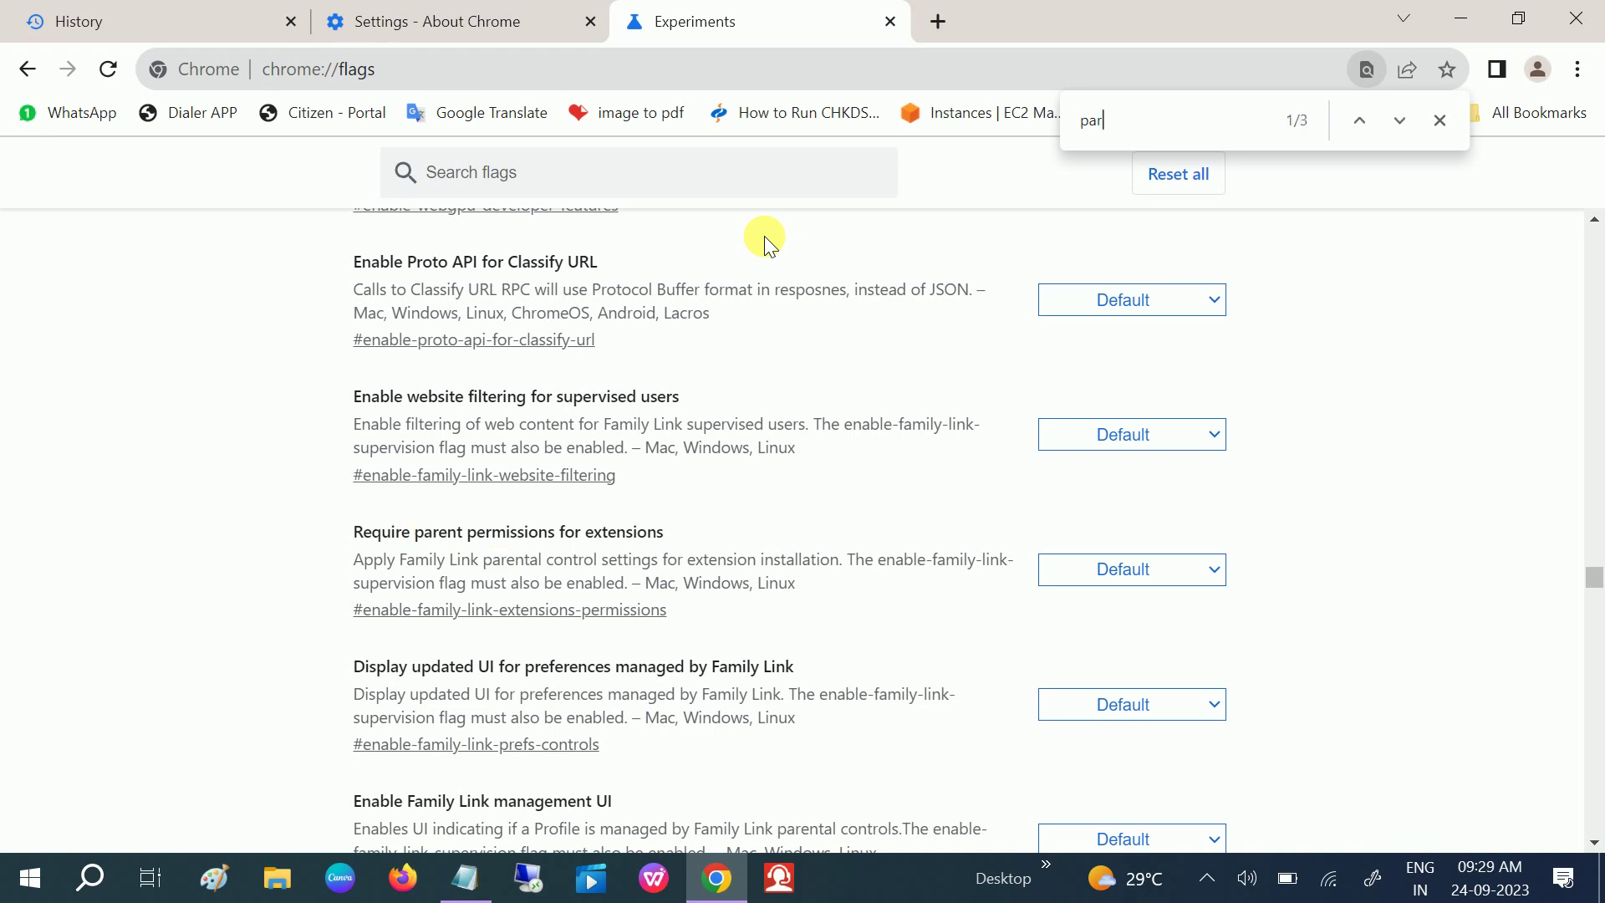
text(llet)
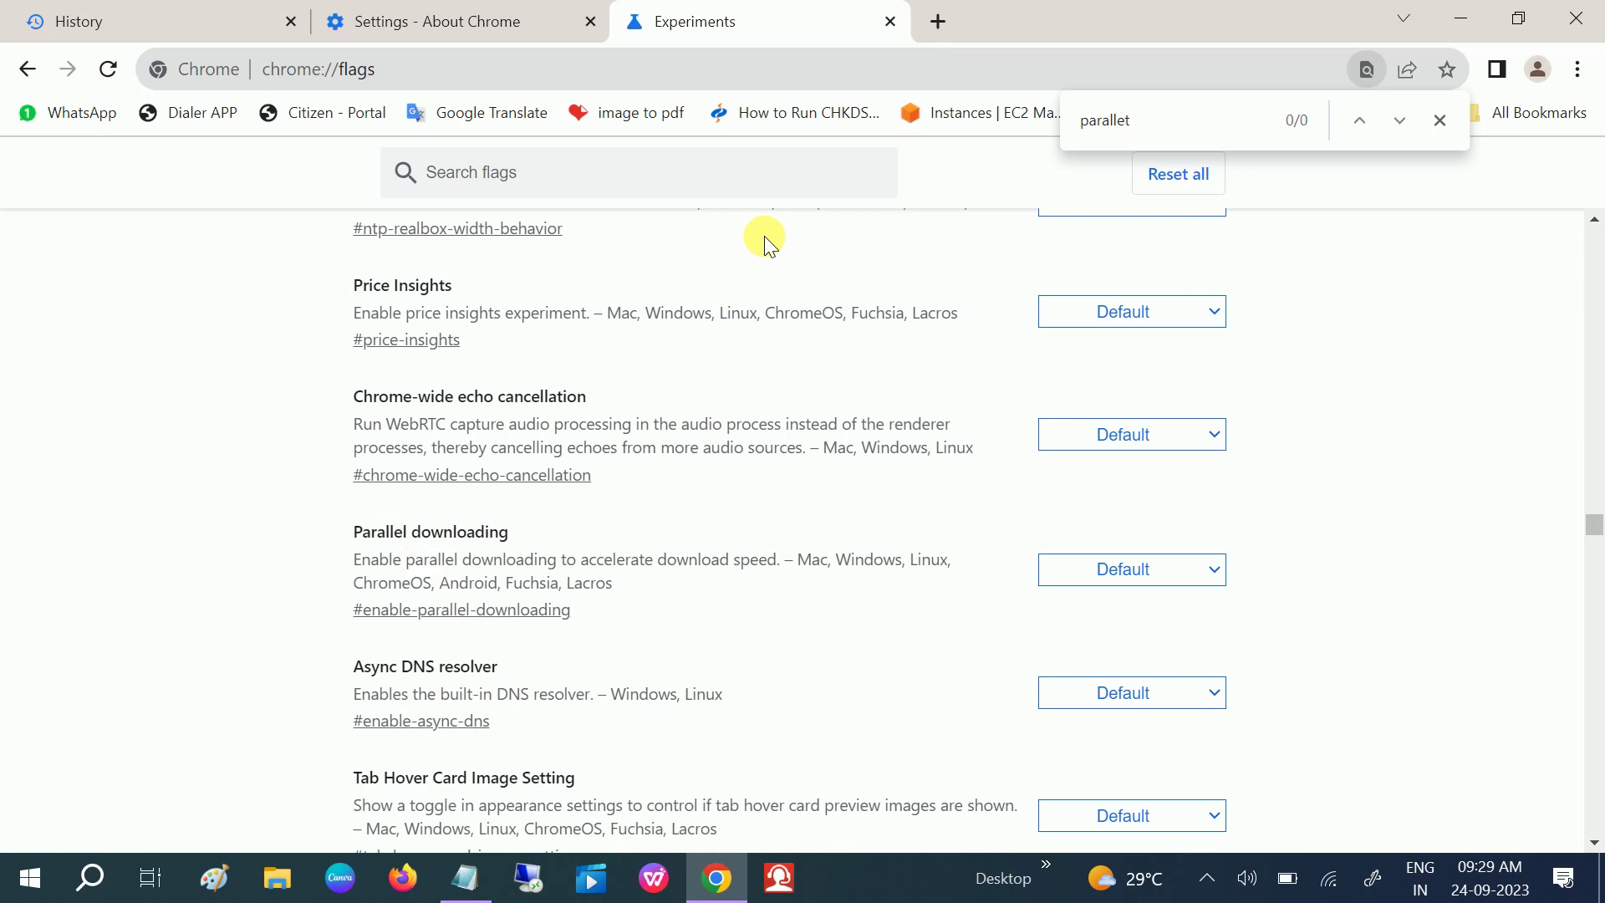
key(BackSpace)
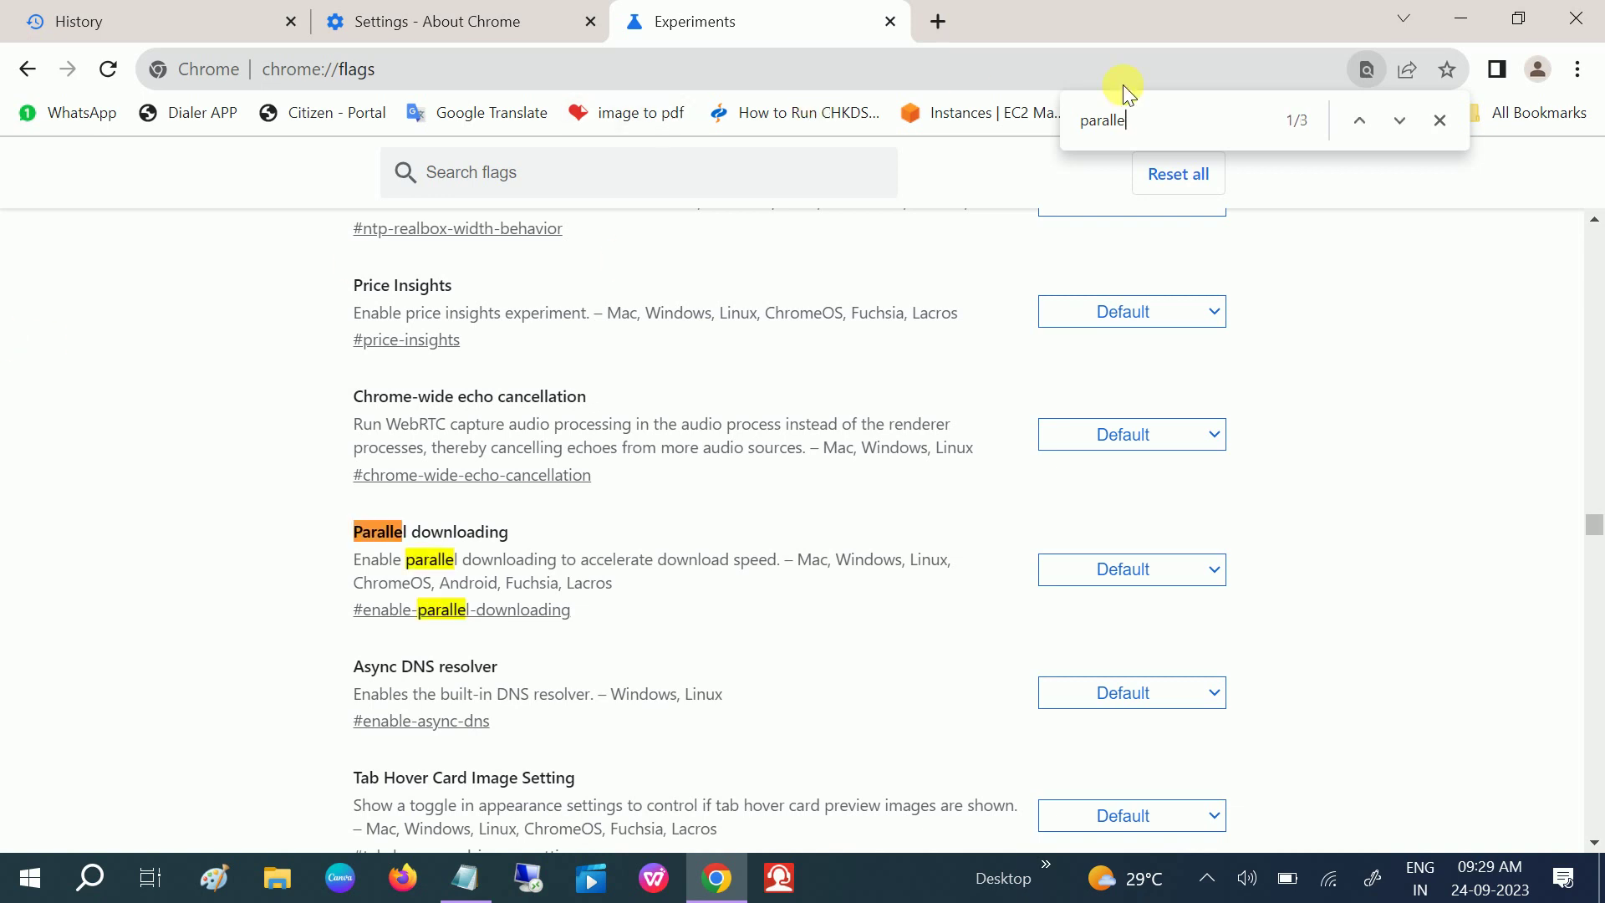
drag(411, 532, 490, 532)
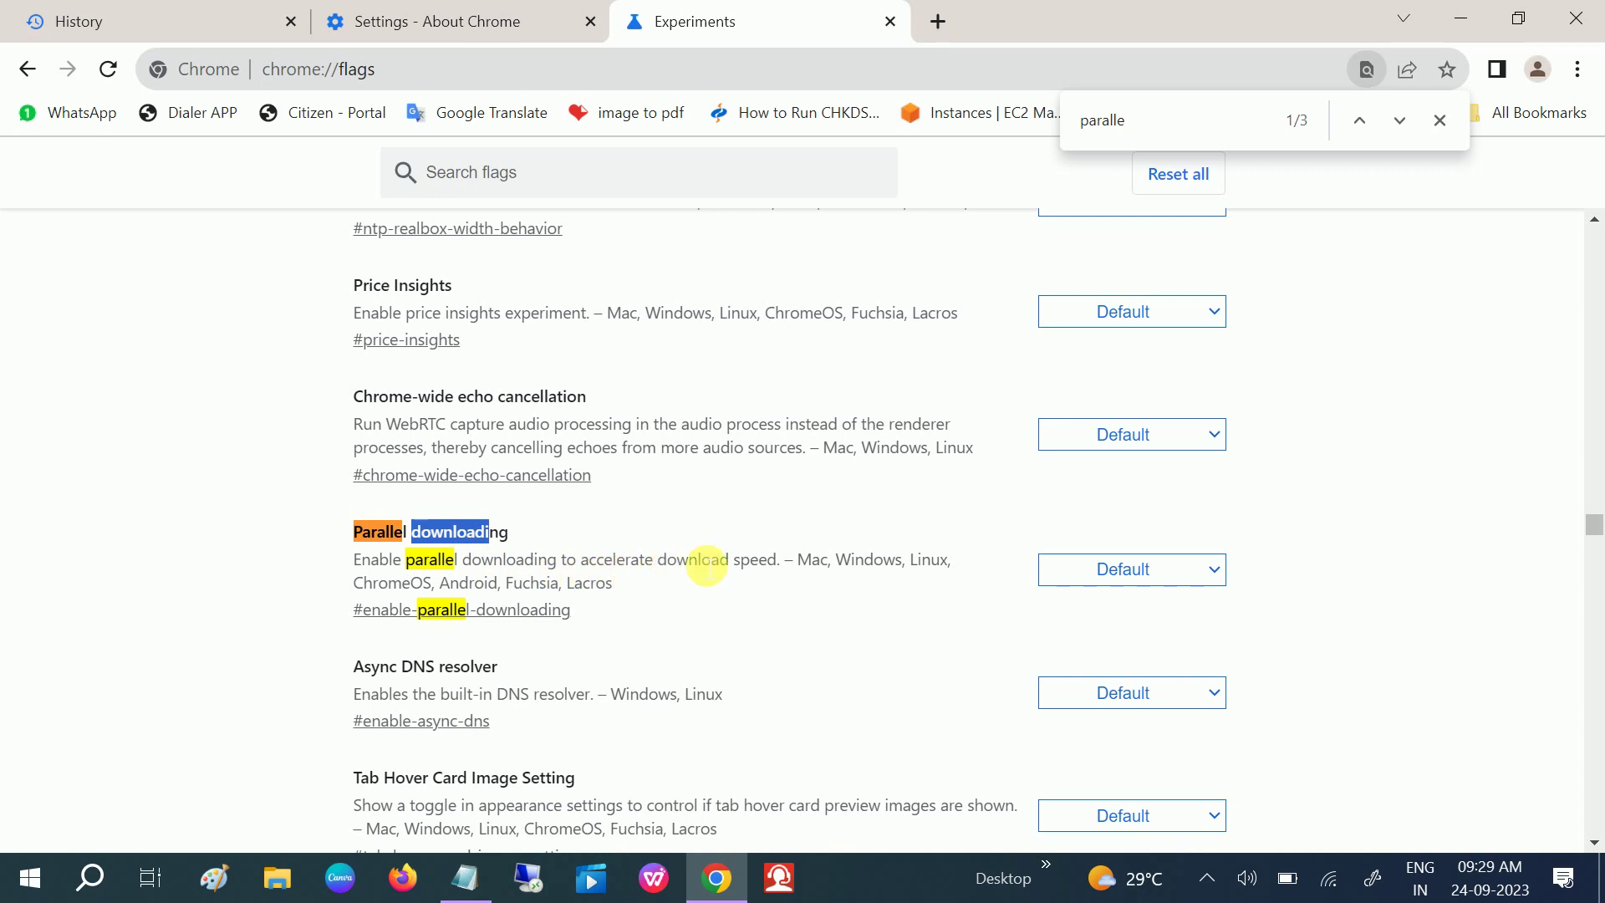
Step: Set Parallel downloading to Enabled, relaunch, confirm on About Chrome it's up to date, then close Chrome
click(1169, 581)
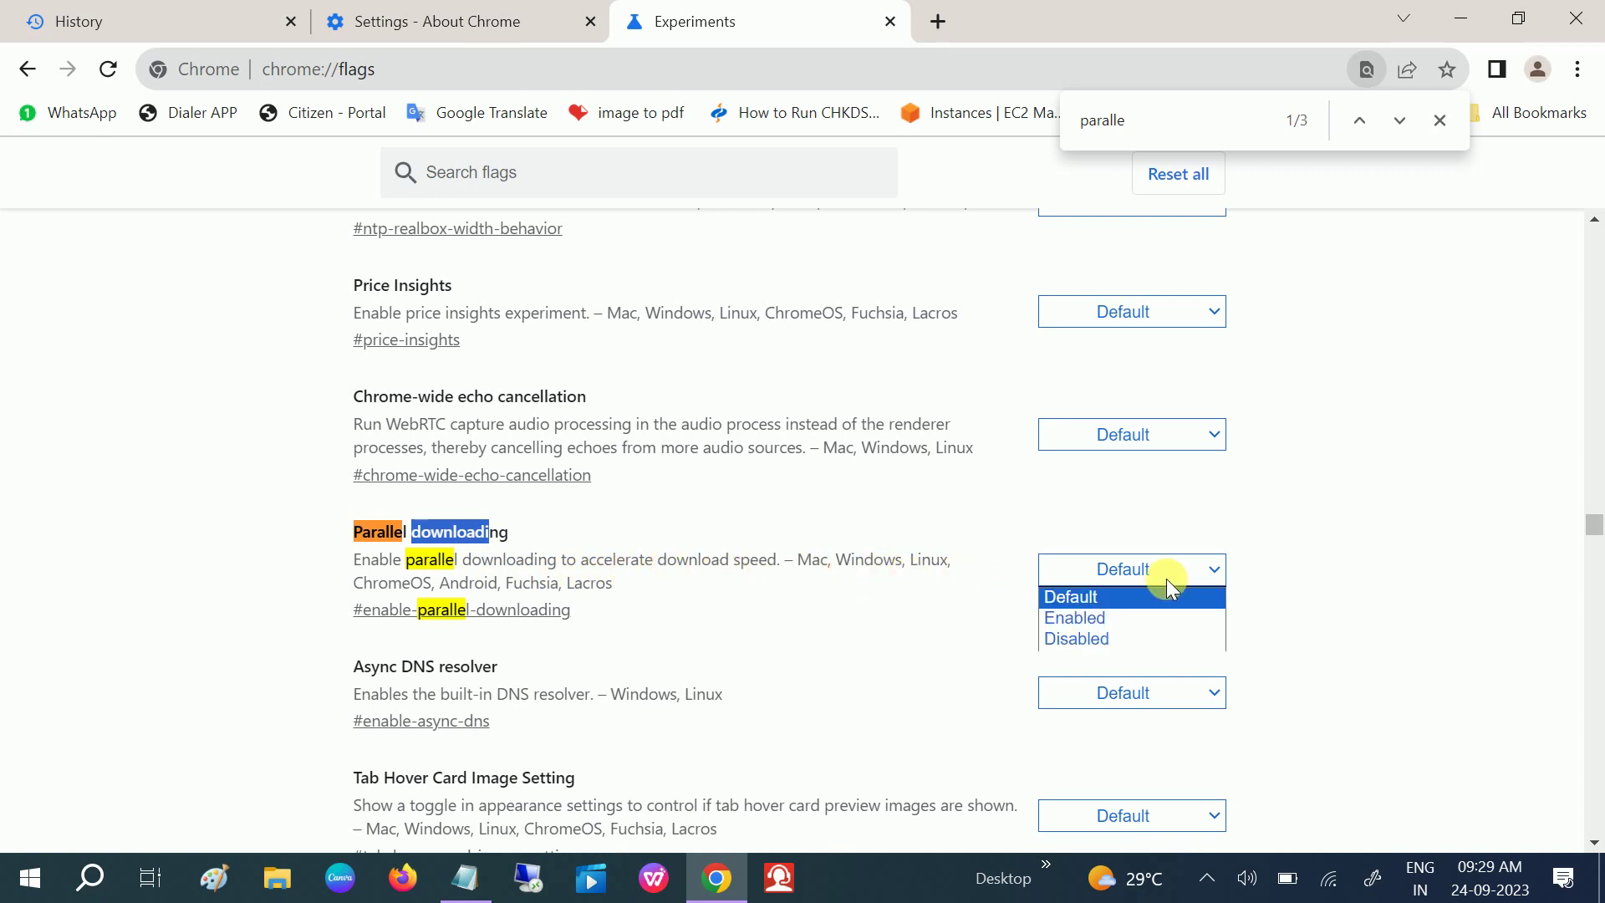
click(1093, 623)
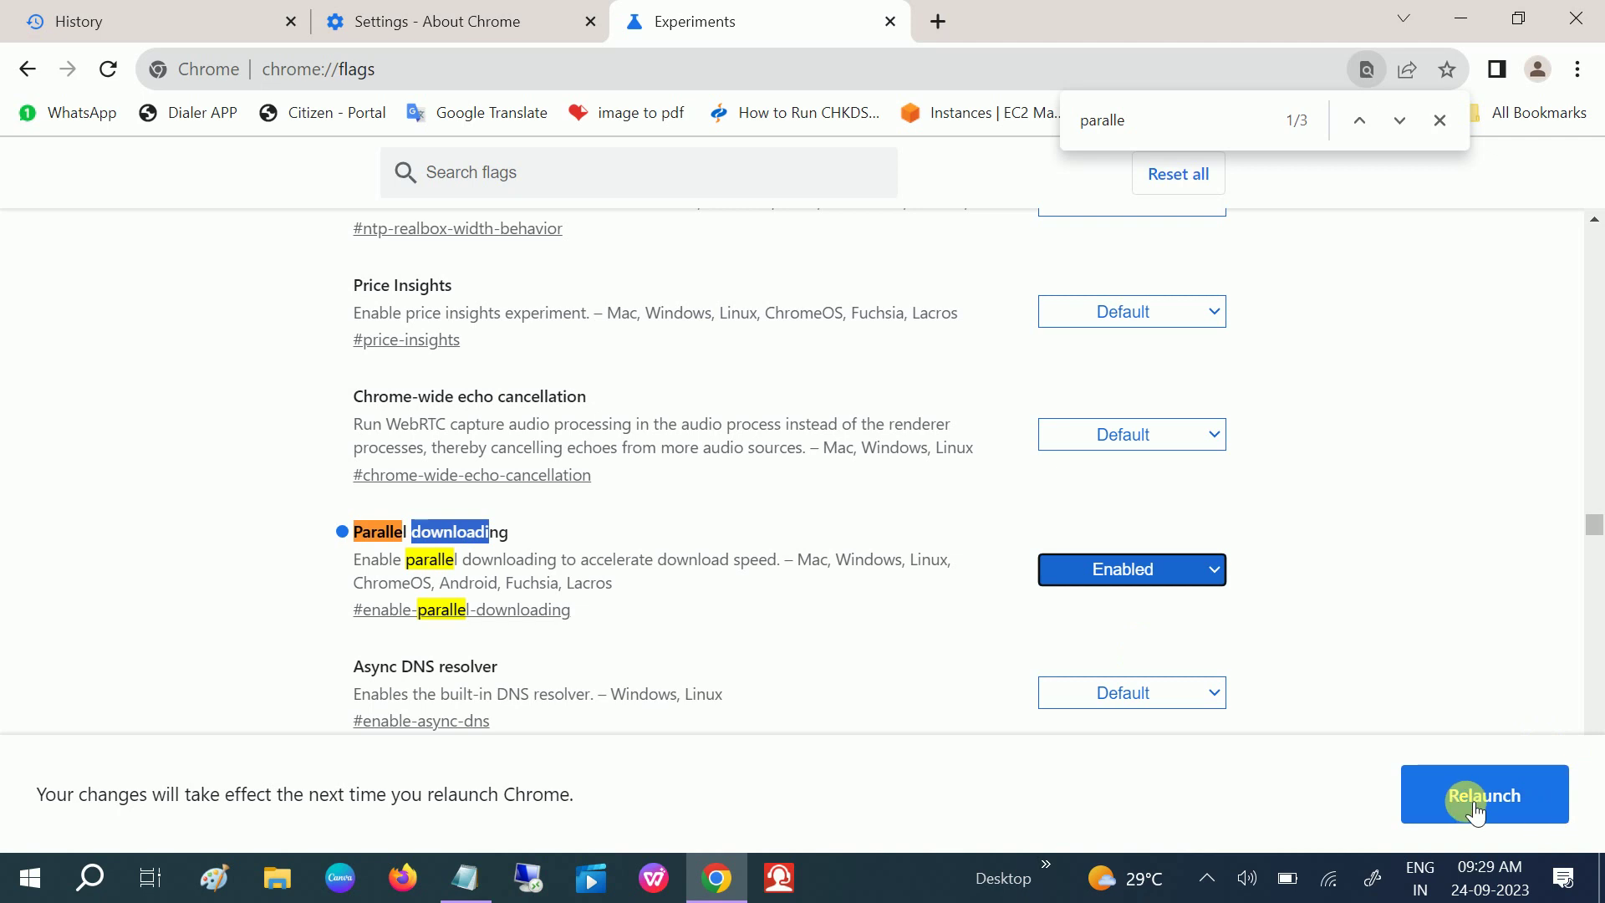
click(1473, 804)
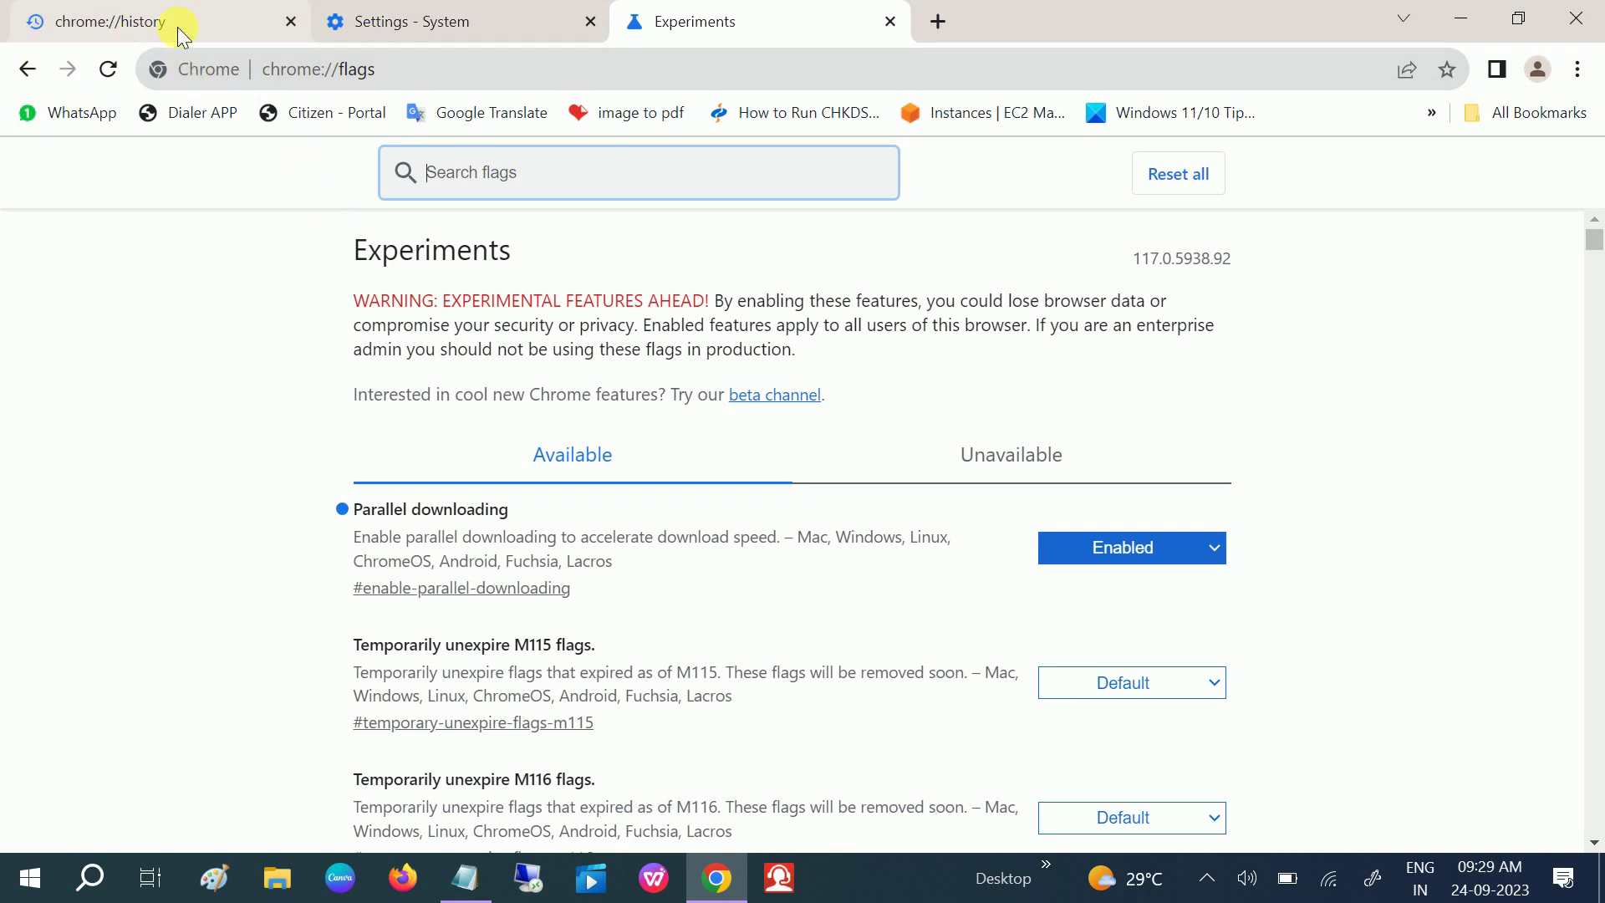
click(439, 18)
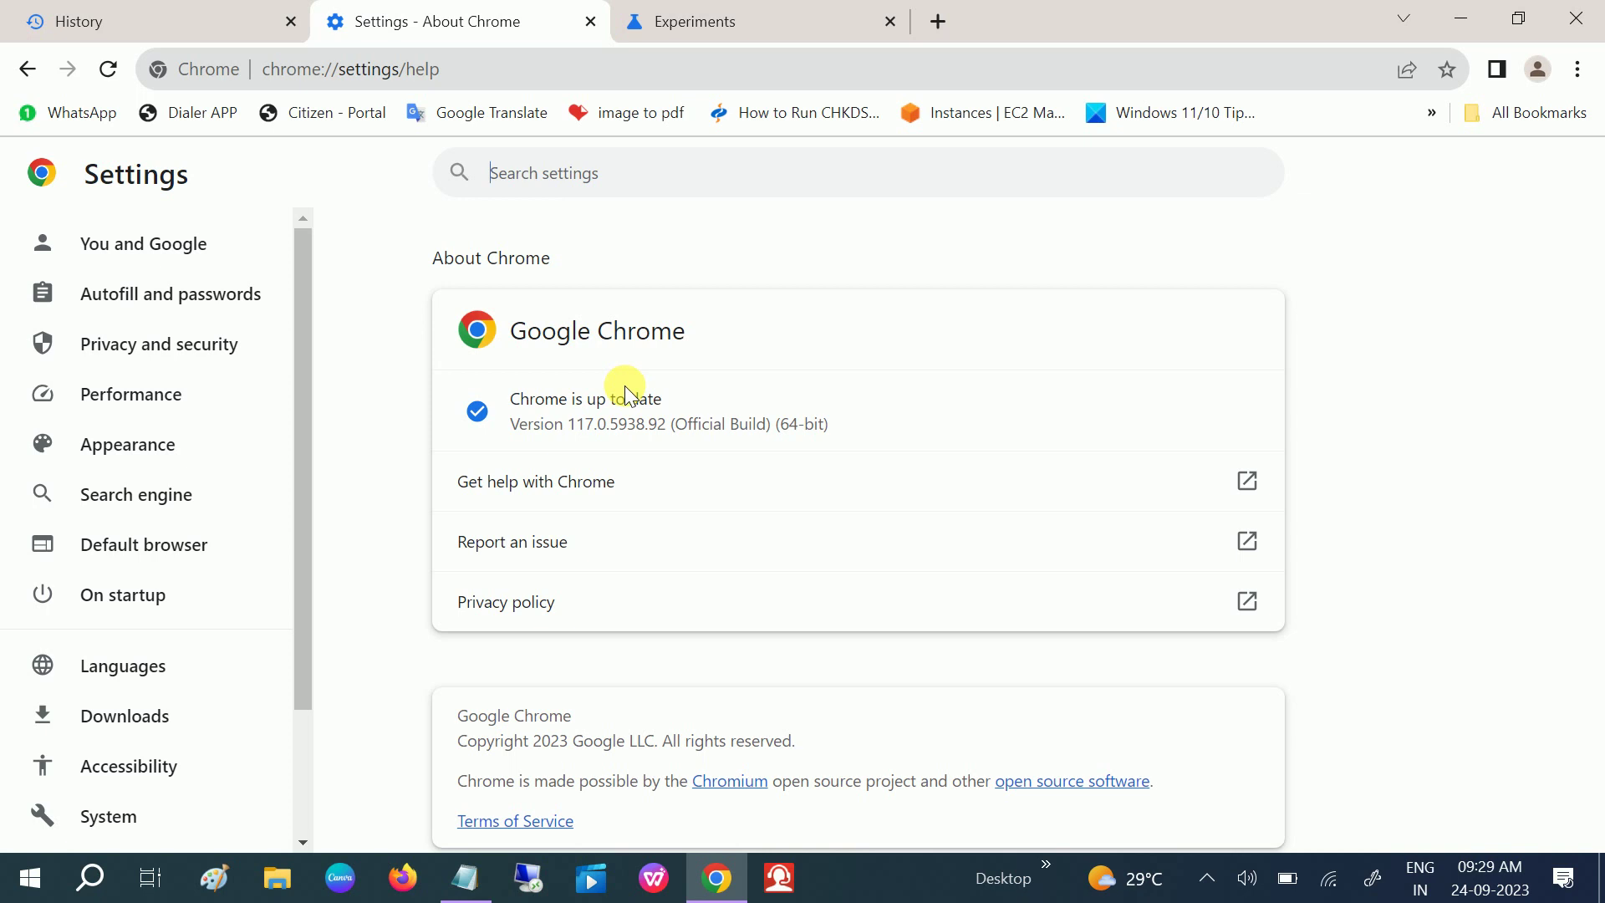
click(1580, 16)
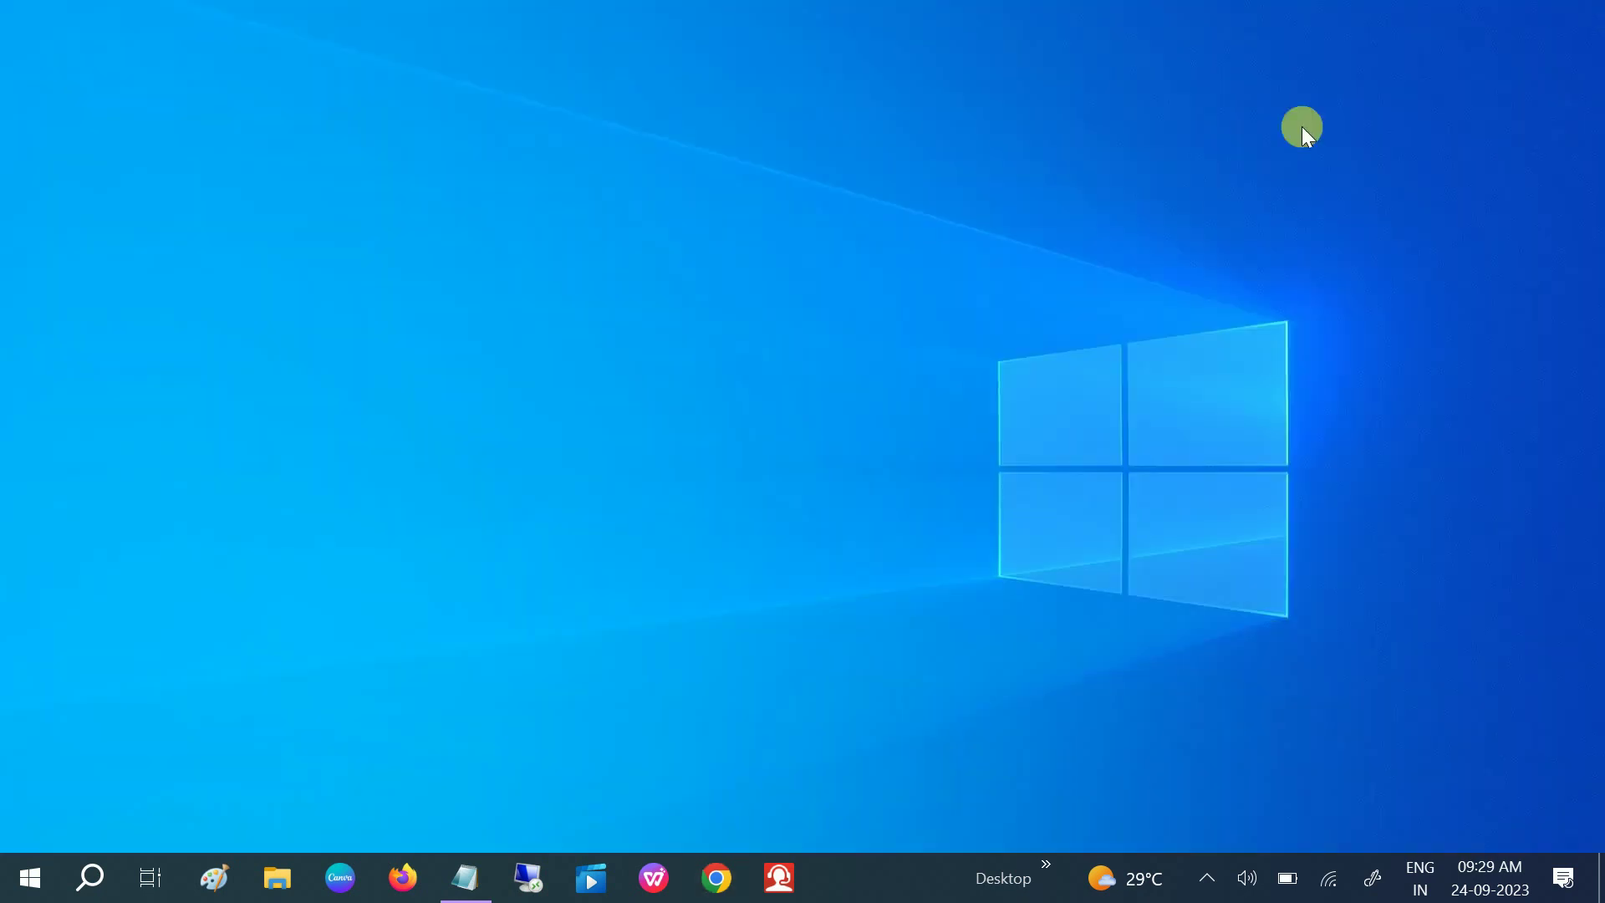
Step: Refresh the desktop, then search Windows for 'add' and launch Add or remove programs
right_click(791, 314)
click(671, 387)
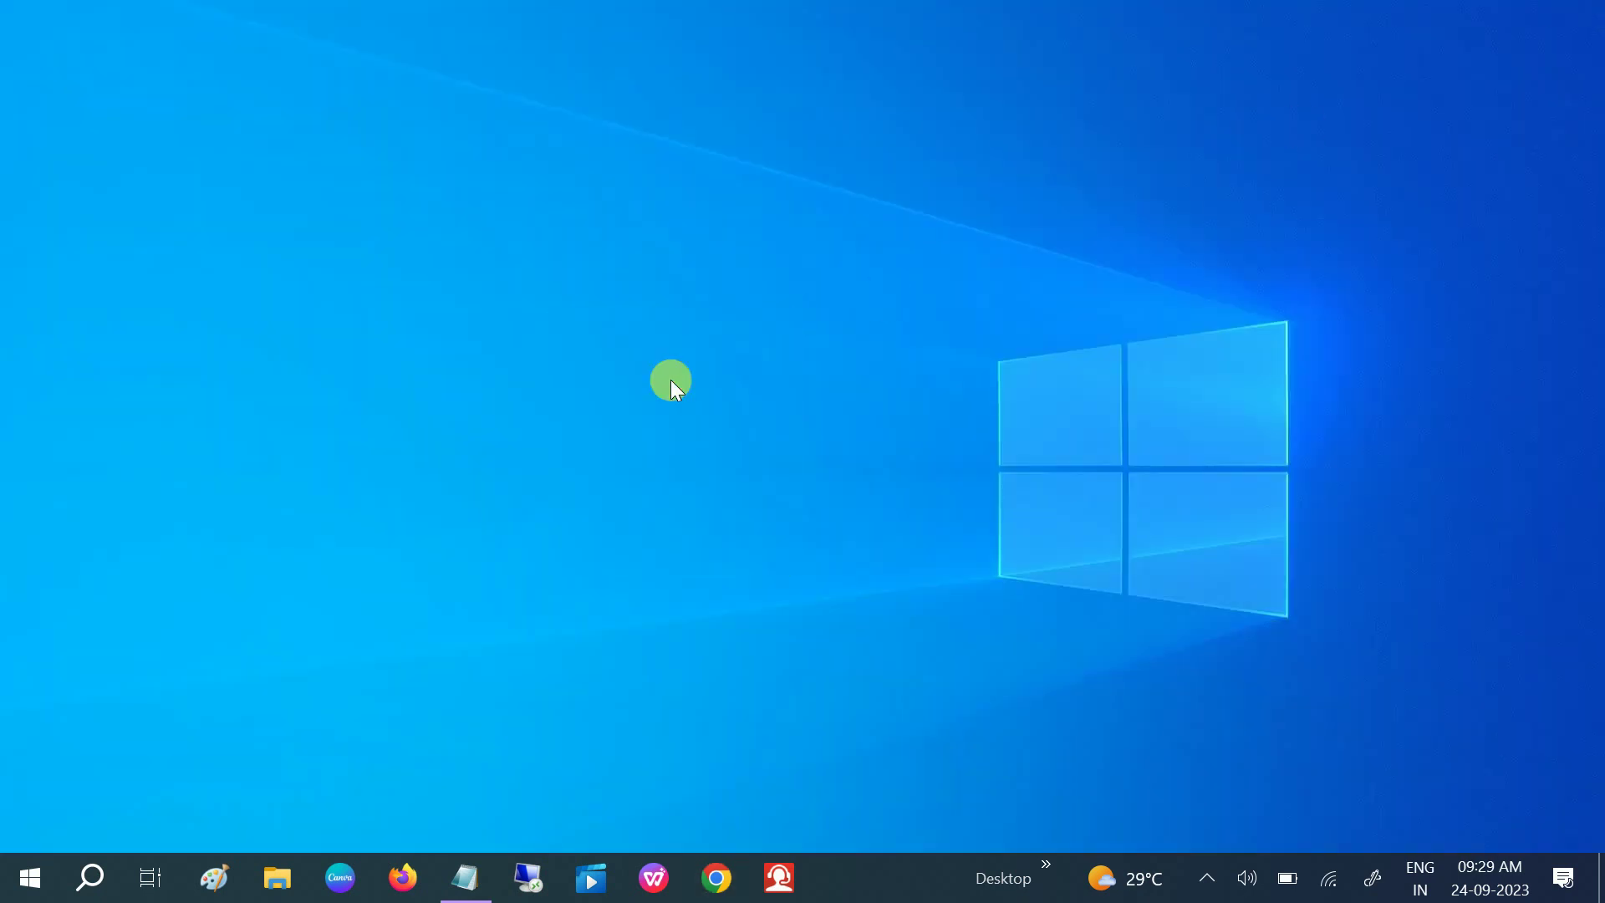
click(97, 877)
text(add)
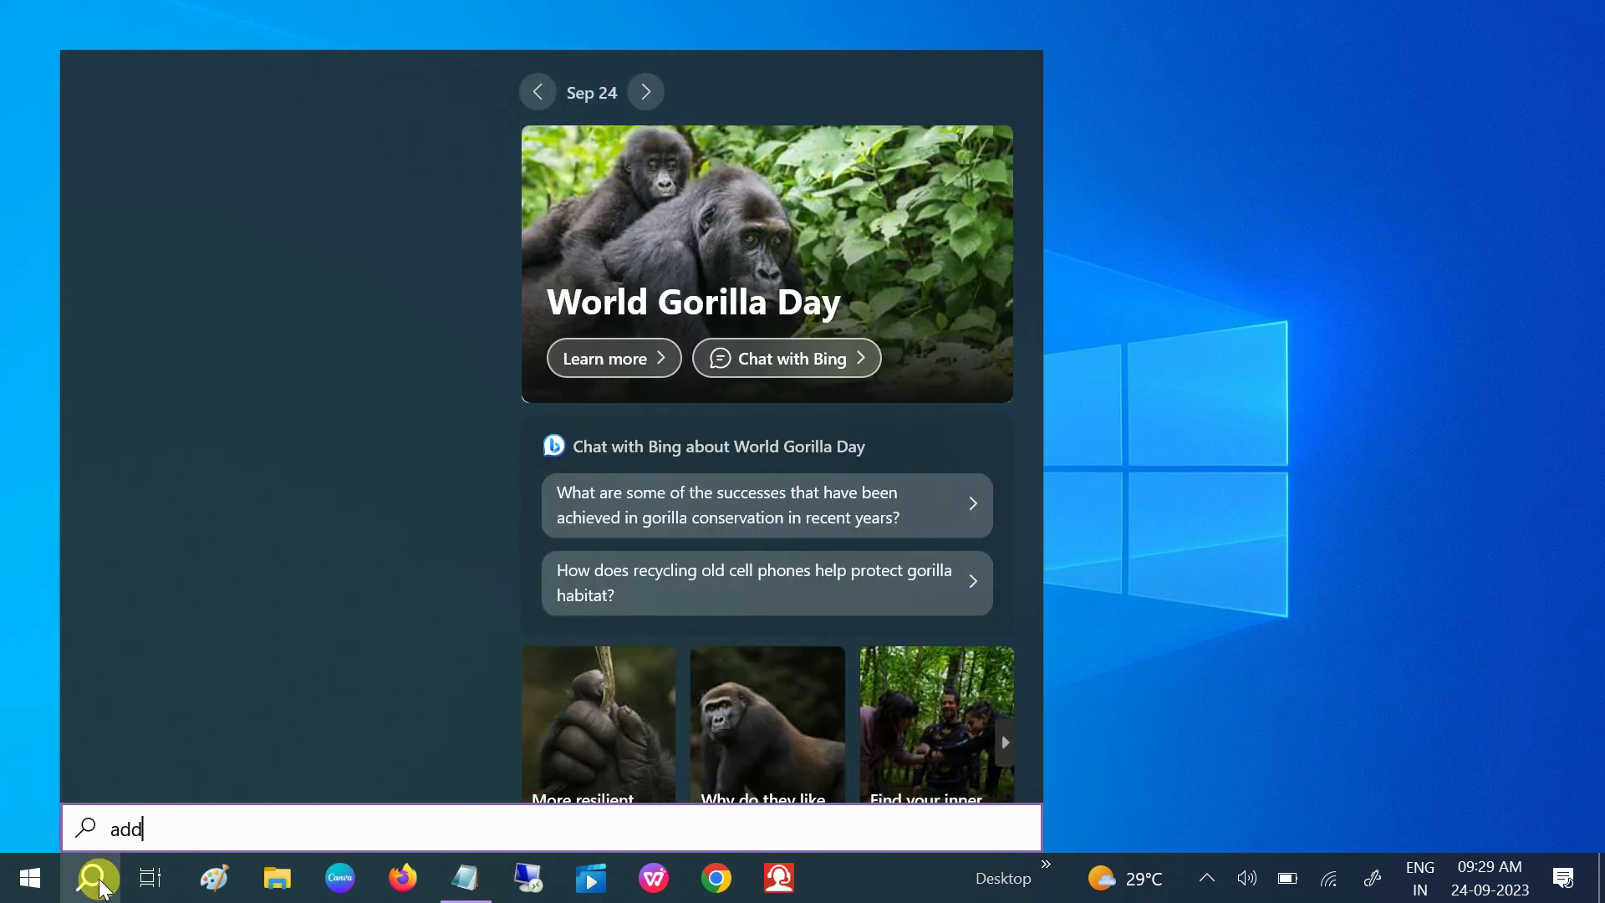
click(249, 187)
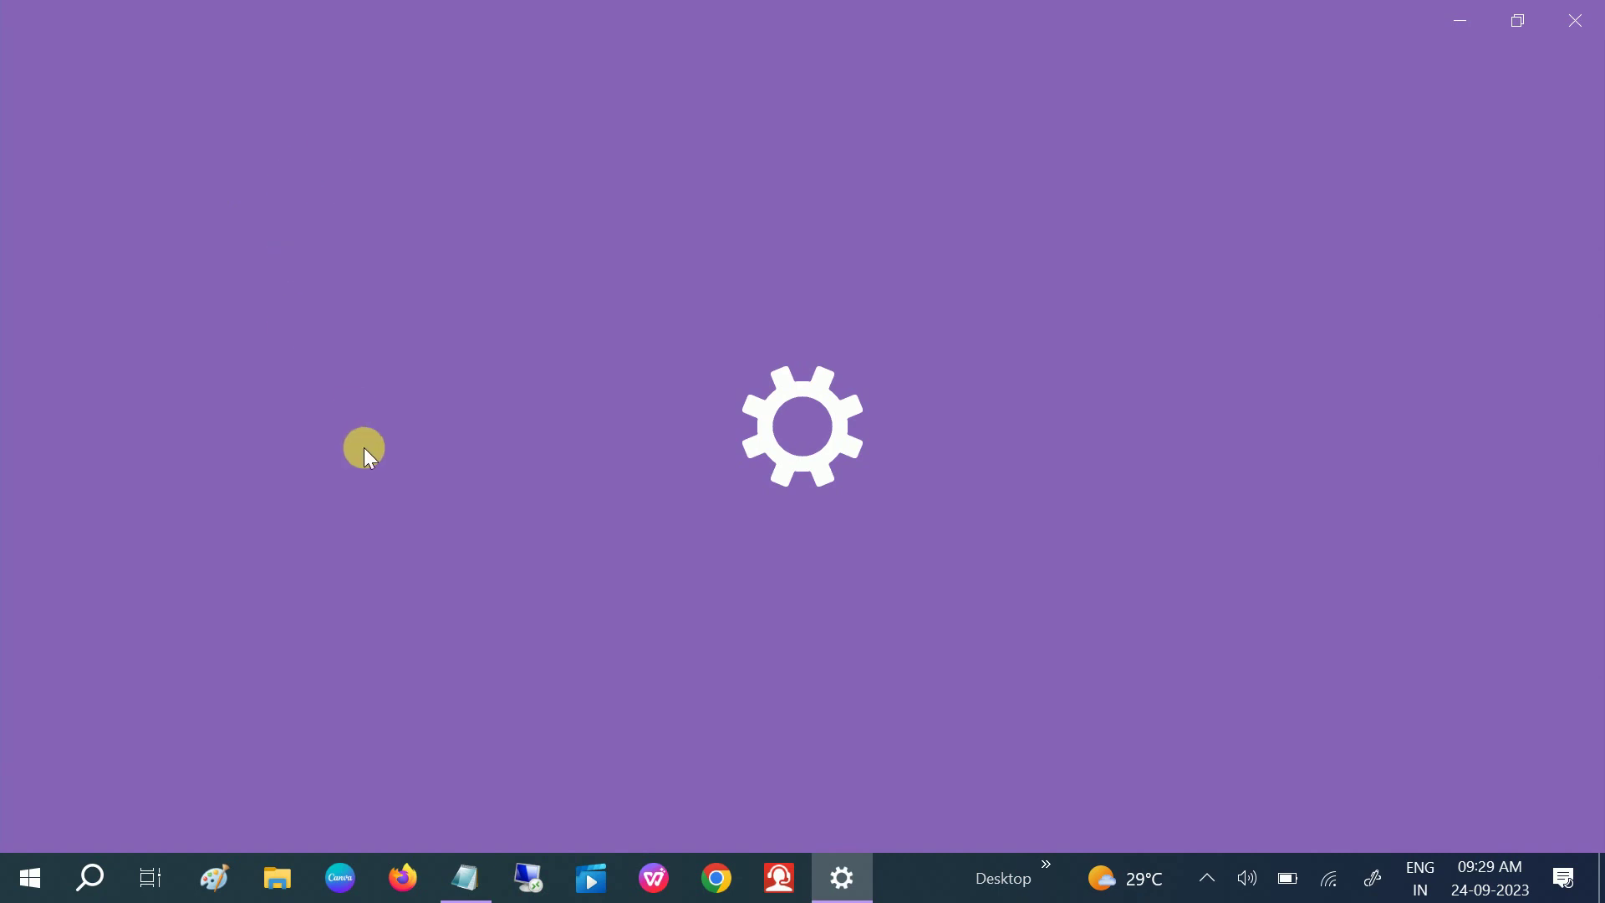
Step: Filter Apps & features by 'chrome' and expand Google Chrome to show version 117.0.5938.92
scroll(672, 441, down, 2)
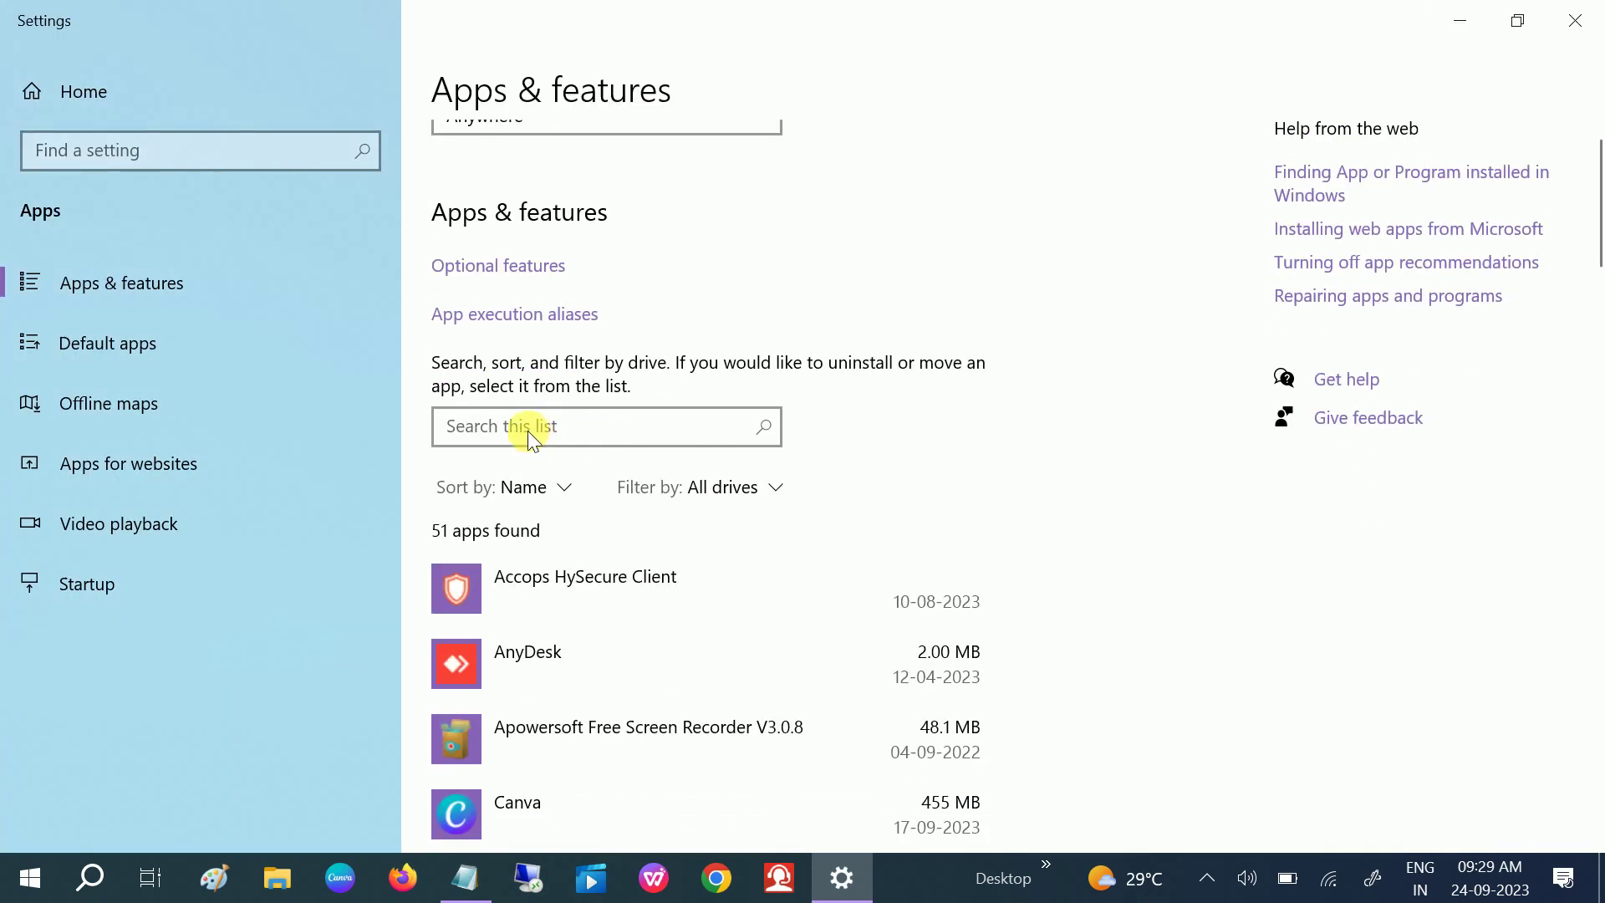
click(552, 439)
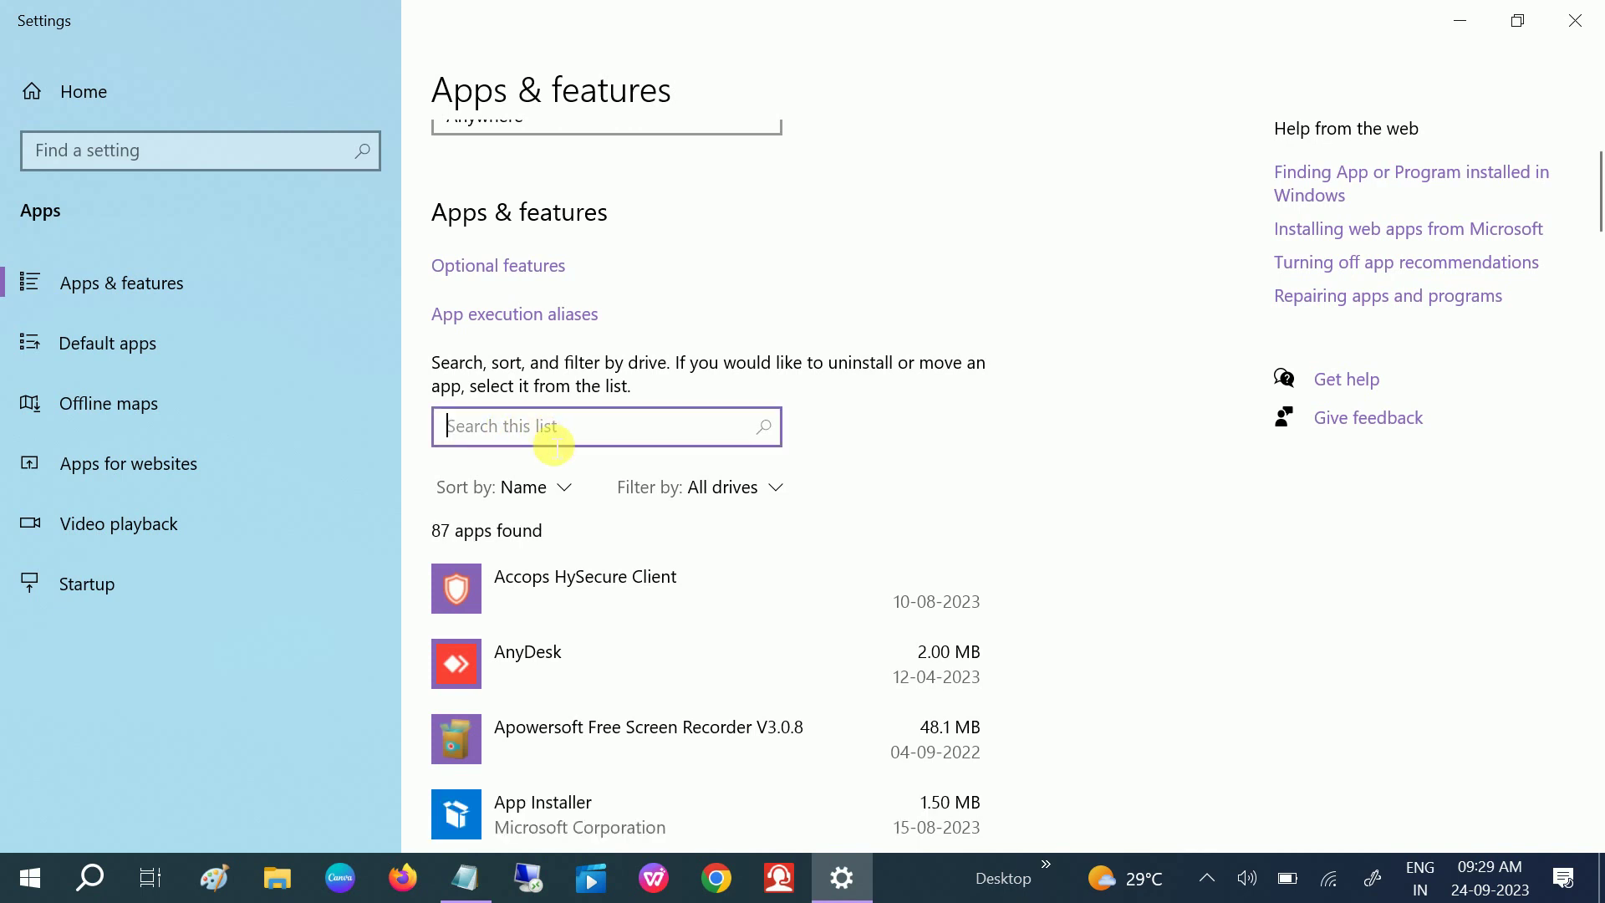
text(chrome)
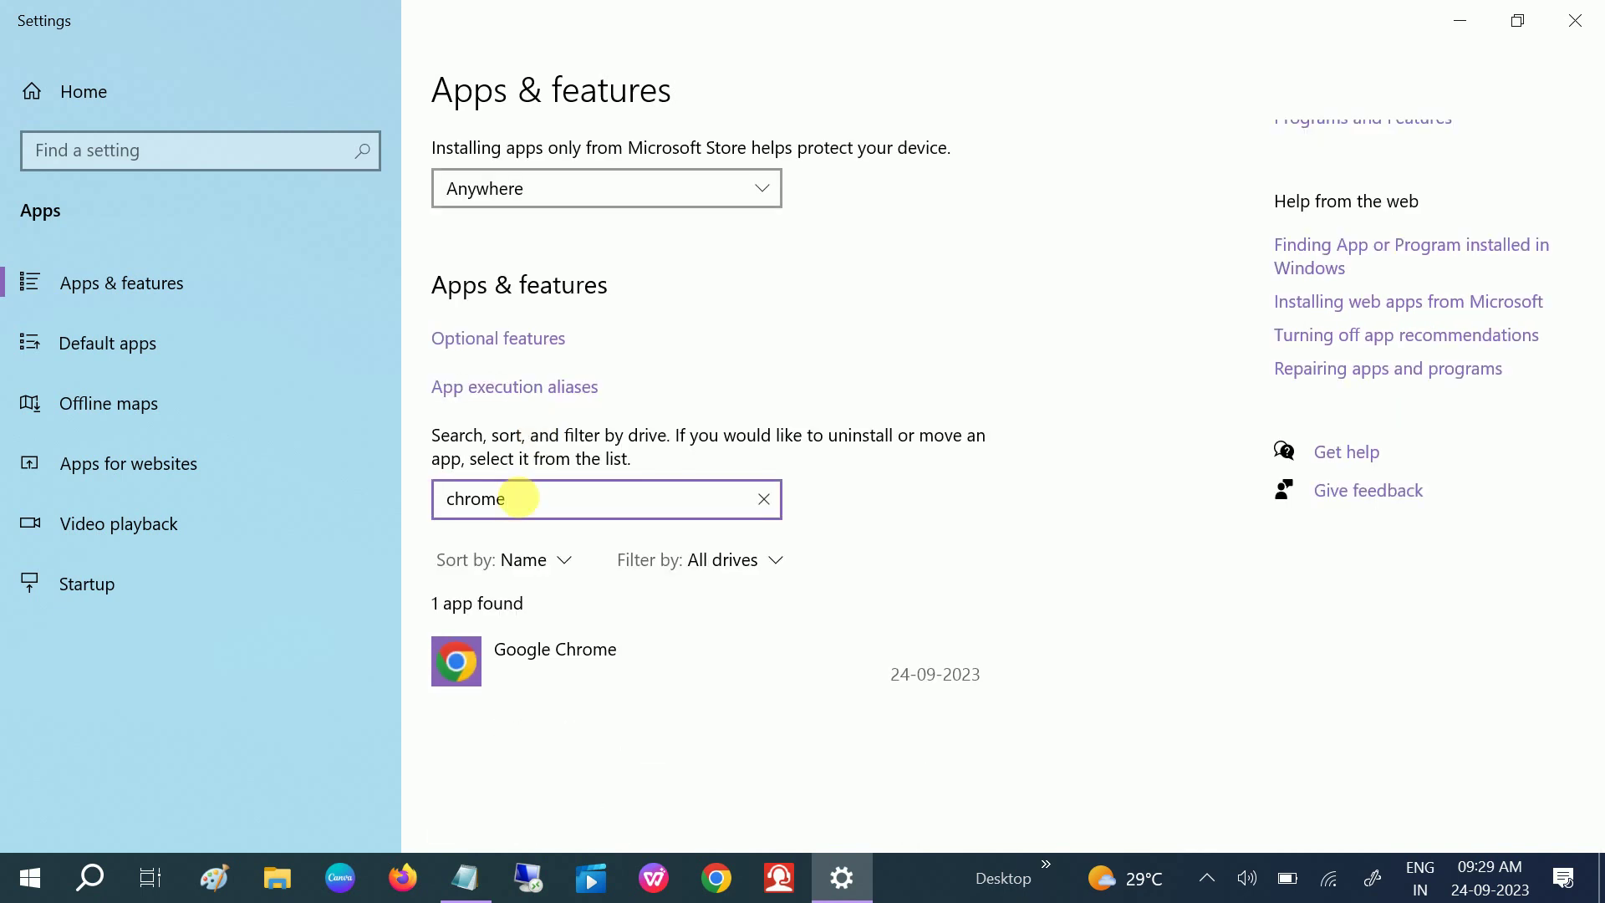
click(585, 664)
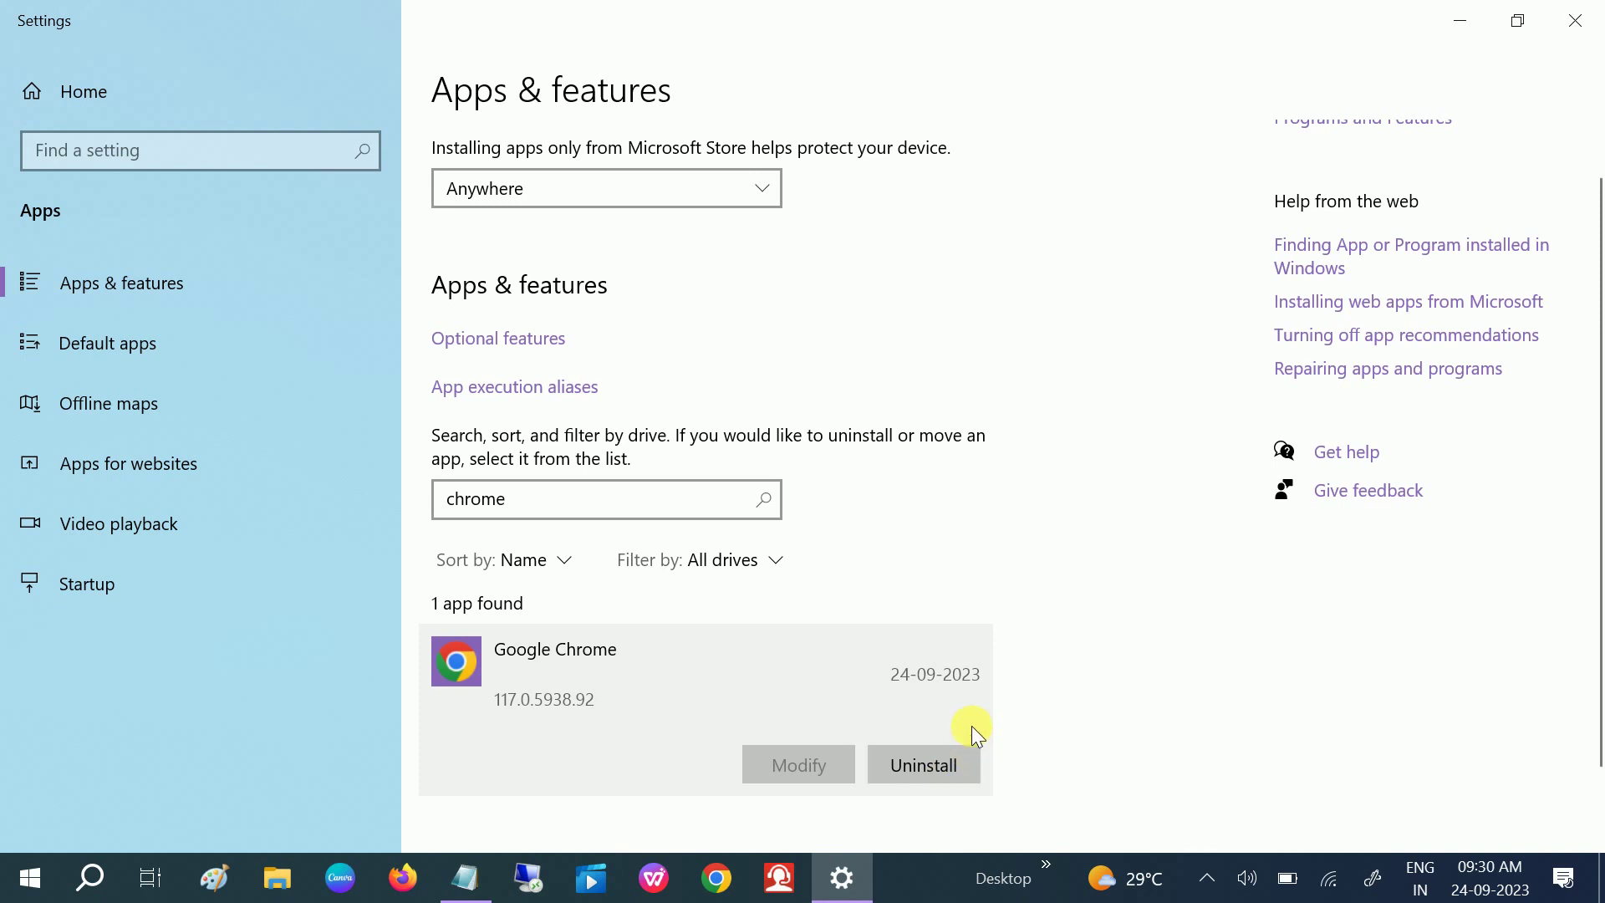
scroll(976, 732, down, 1)
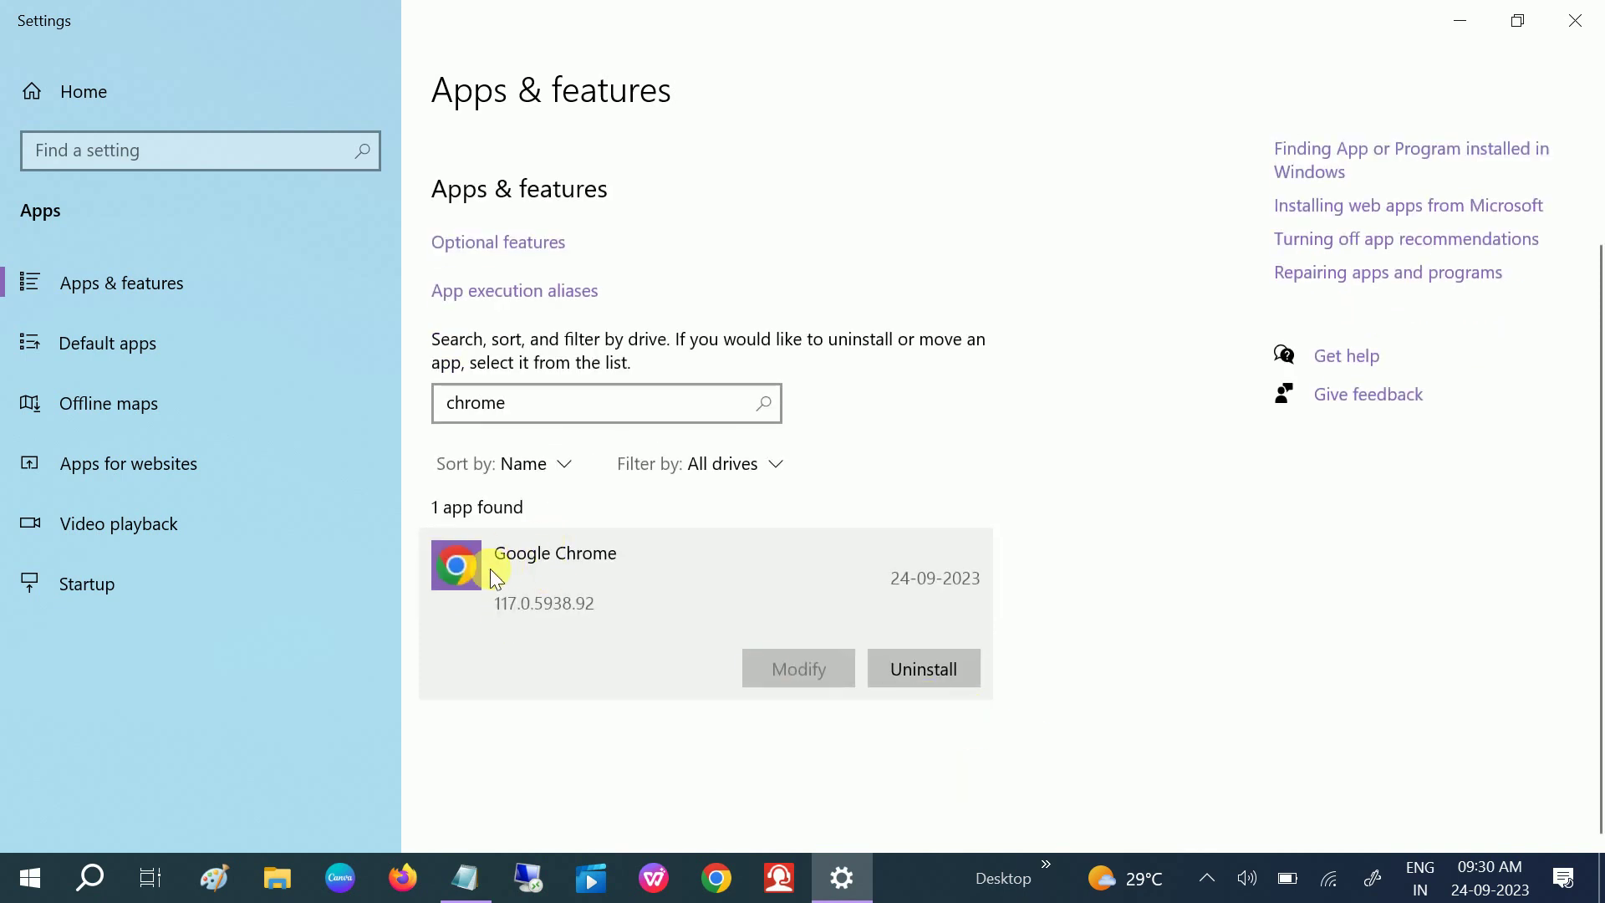